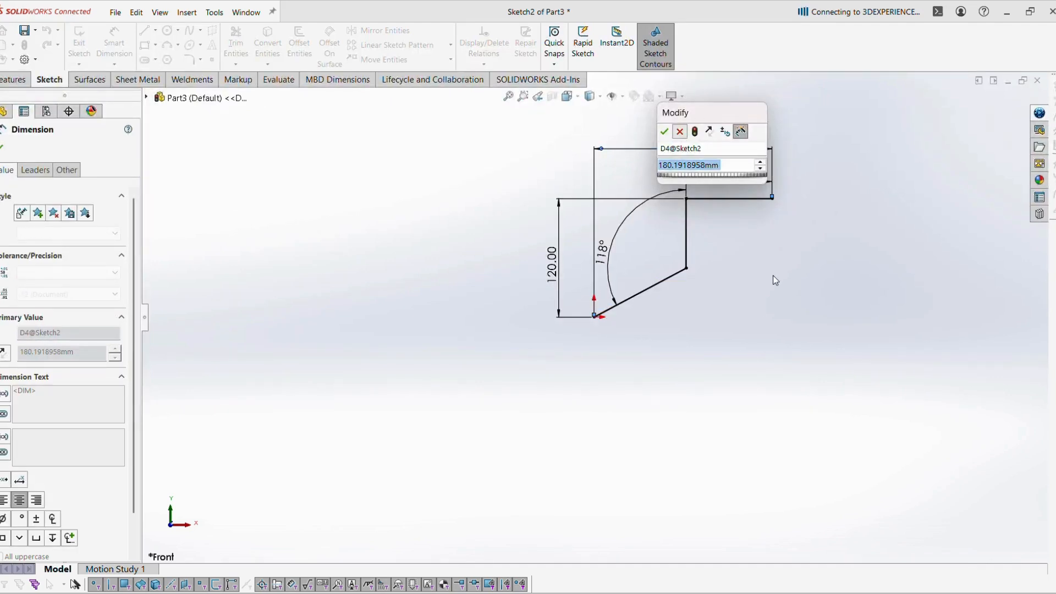
Step: Delete the horizontal dimension just placed between the origin and the far end of the upper line
key(Return)
key(Delete)
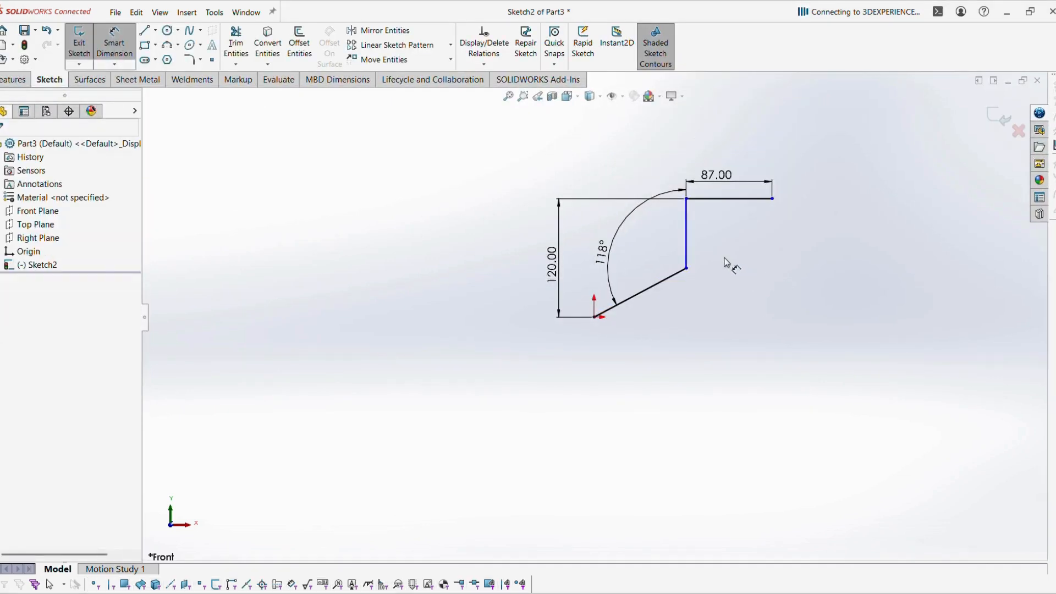
scroll(733, 264, down, 2)
key(Escape)
Step: Draw a centerline about 27 mm long from the origin, sloping up and away from the slanted line
click(155, 30)
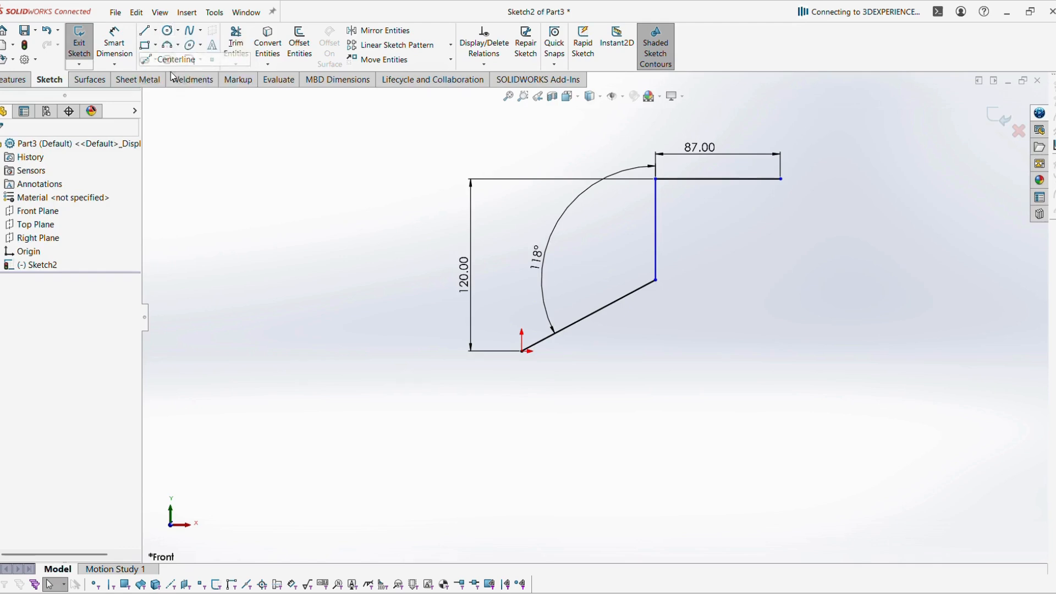
click(174, 59)
click(522, 351)
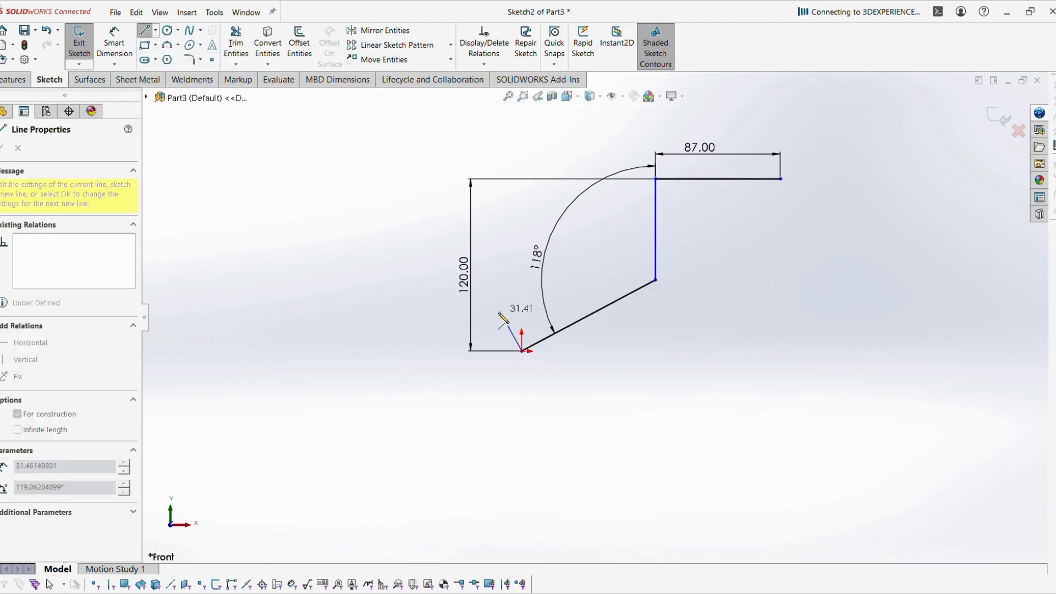
click(502, 318)
key(Escape)
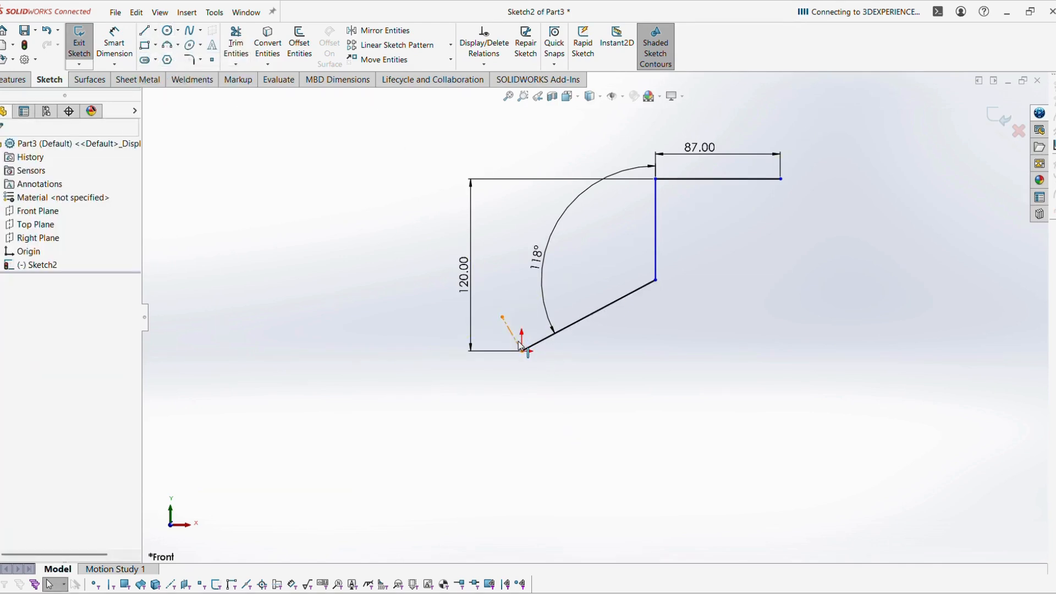
Step: Make the short centerline perpendicular to the slanted line at the origin
click(521, 346)
ctrl+click(542, 340)
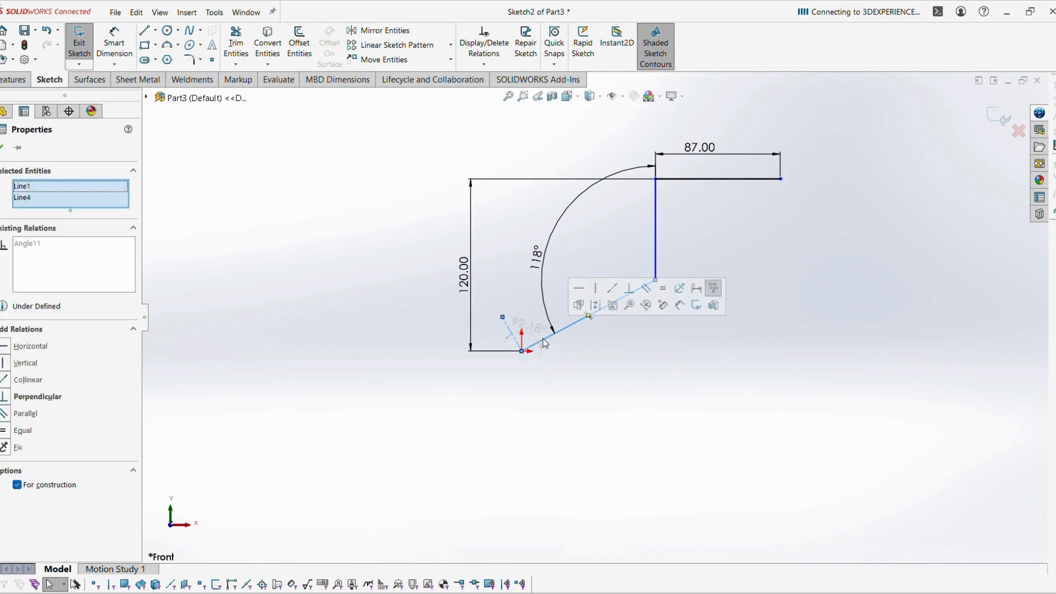
click(629, 288)
click(651, 433)
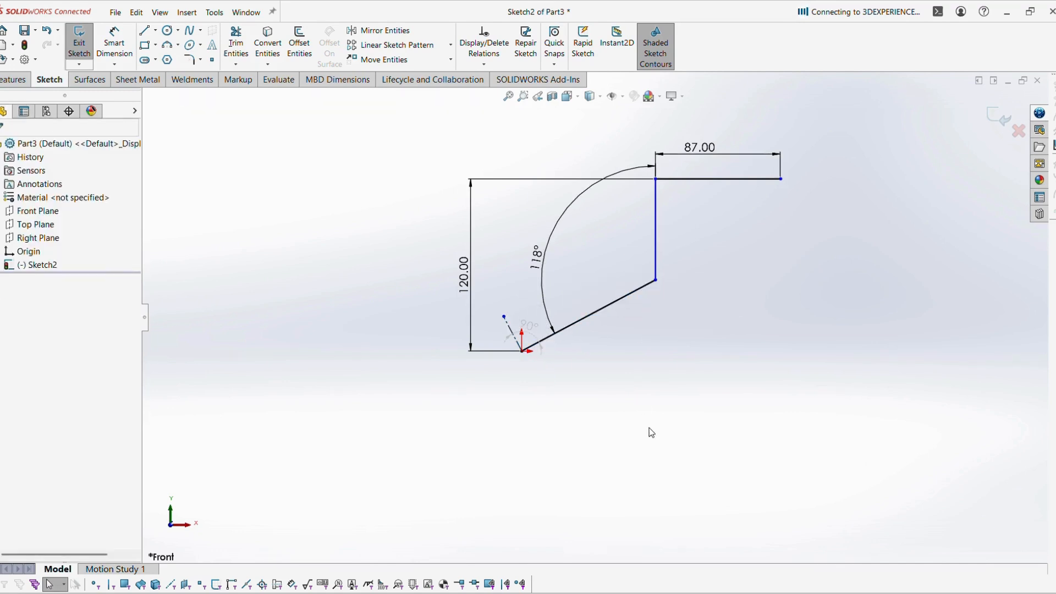
Step: Check the reference drawing and dimension the short centerline's length as 18 mm
key(alt+Tab)
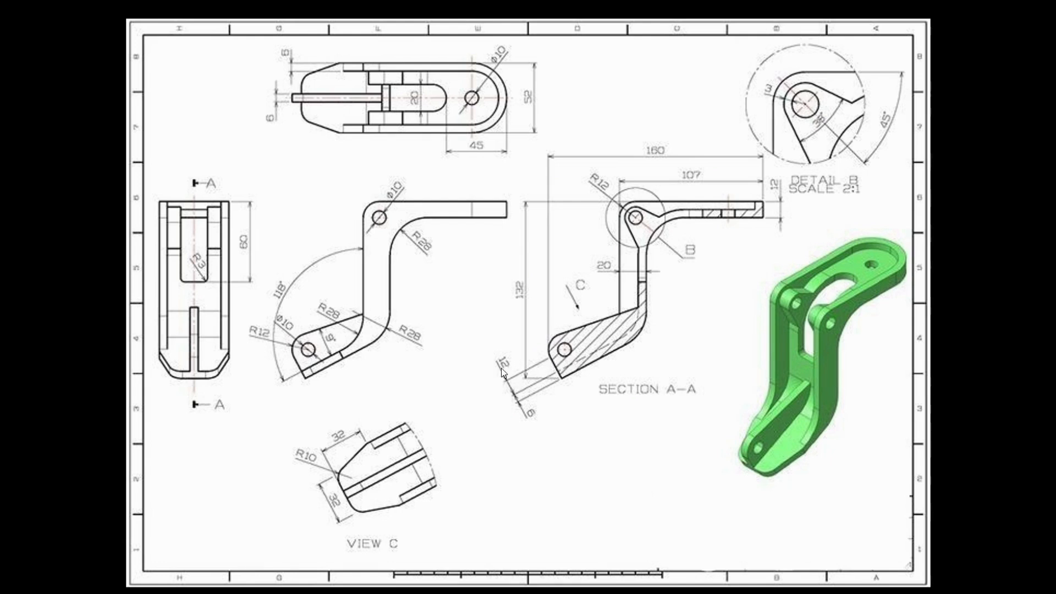
key(alt+Tab)
click(114, 44)
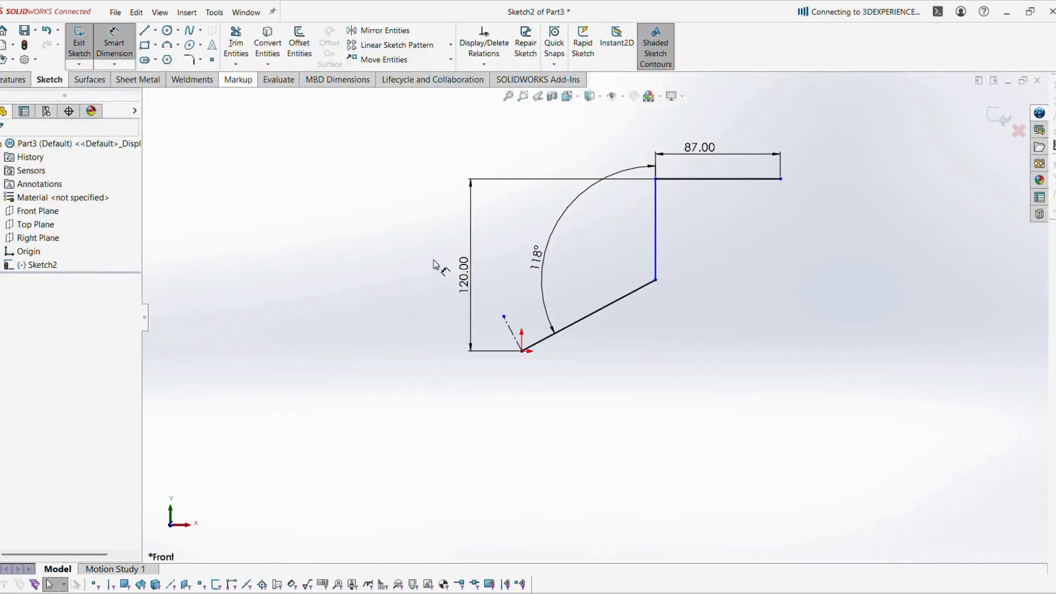
click(511, 337)
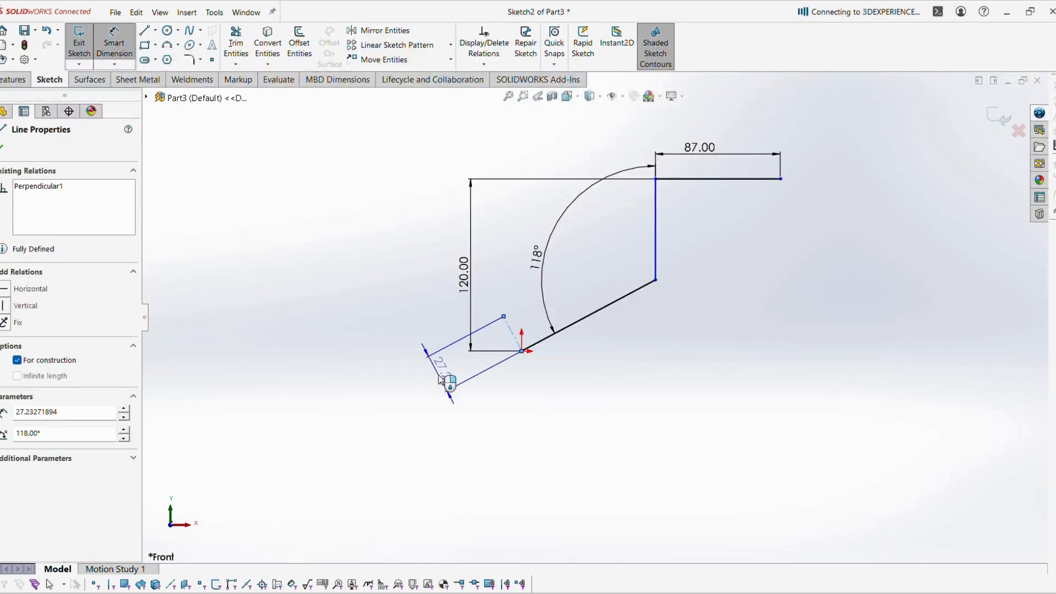
click(440, 379)
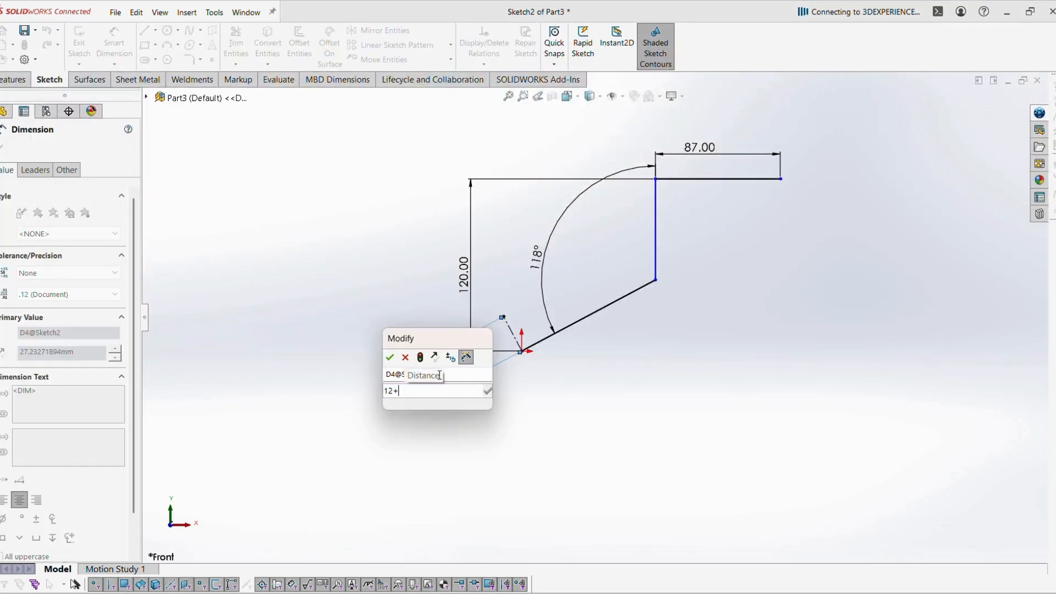
key(Return)
click(634, 397)
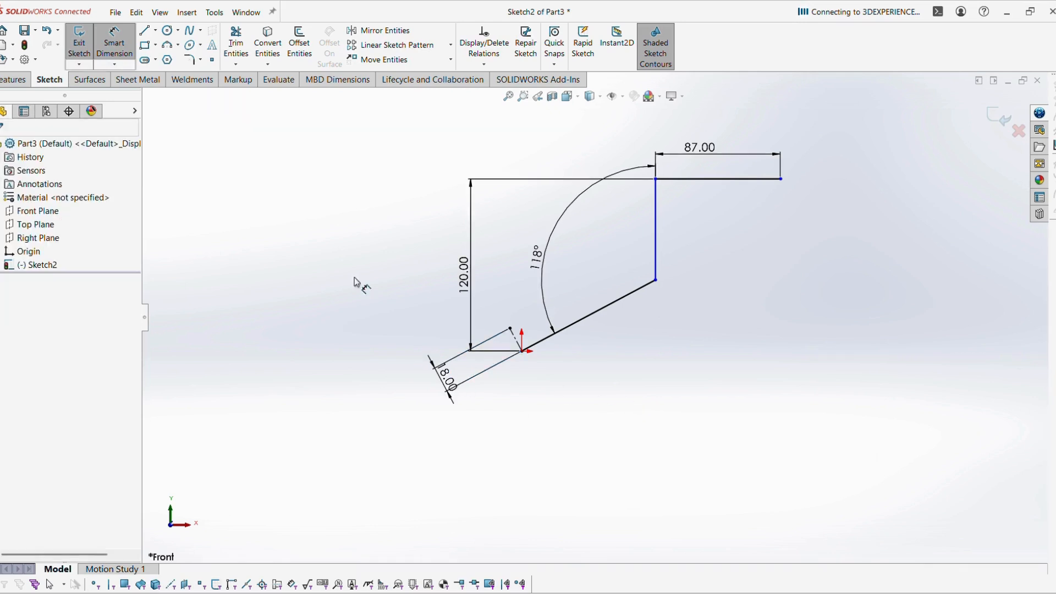
key(Escape)
Step: Dimension the horizontal distance from the centerline's free end to the far end of the upper line as 160 mm, per the reference drawing
click(115, 44)
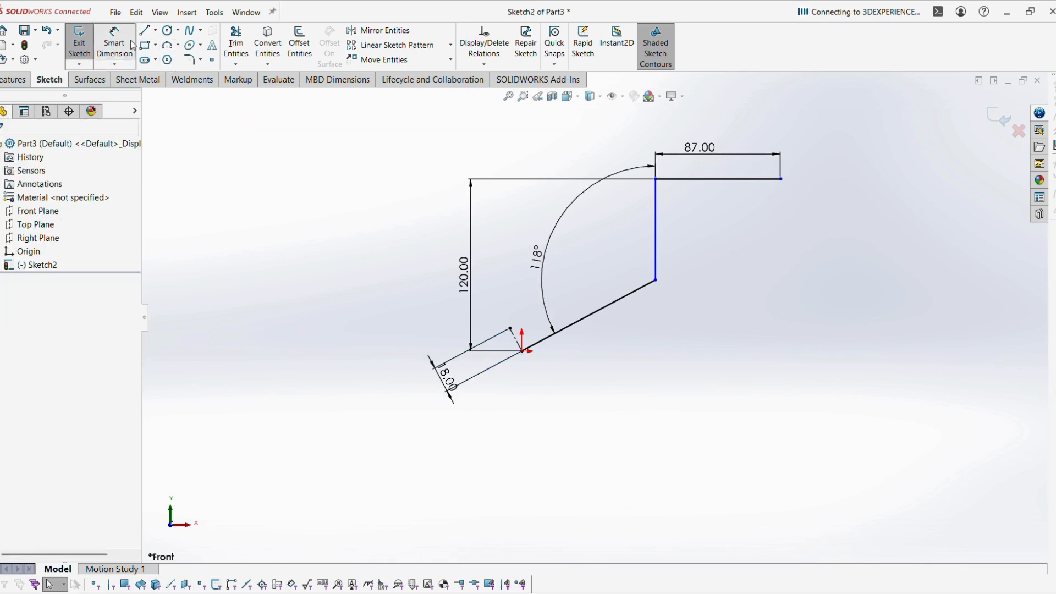
click(509, 328)
click(781, 179)
click(696, 128)
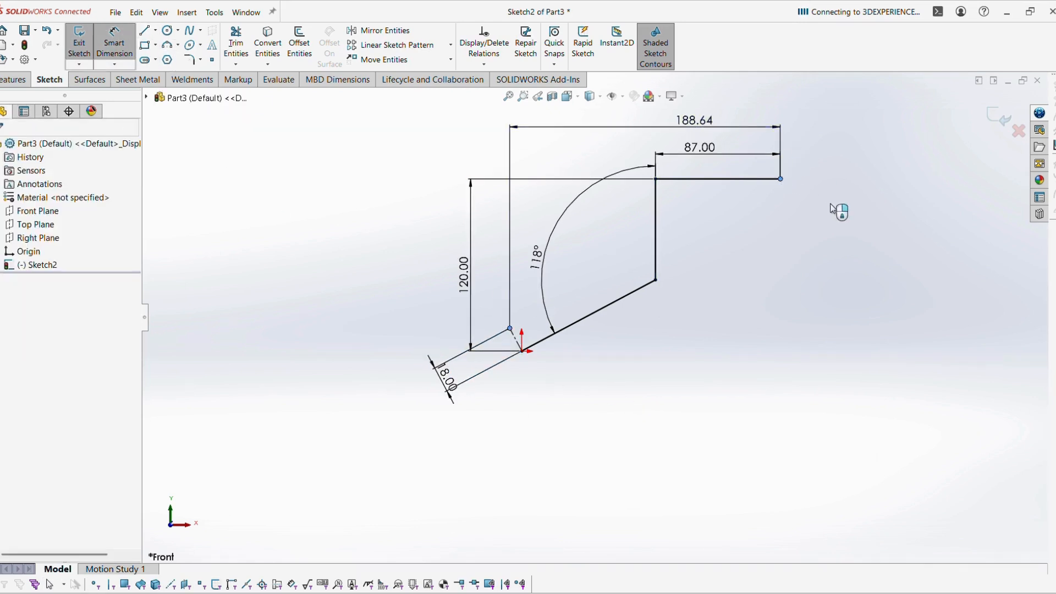
key(alt+Tab)
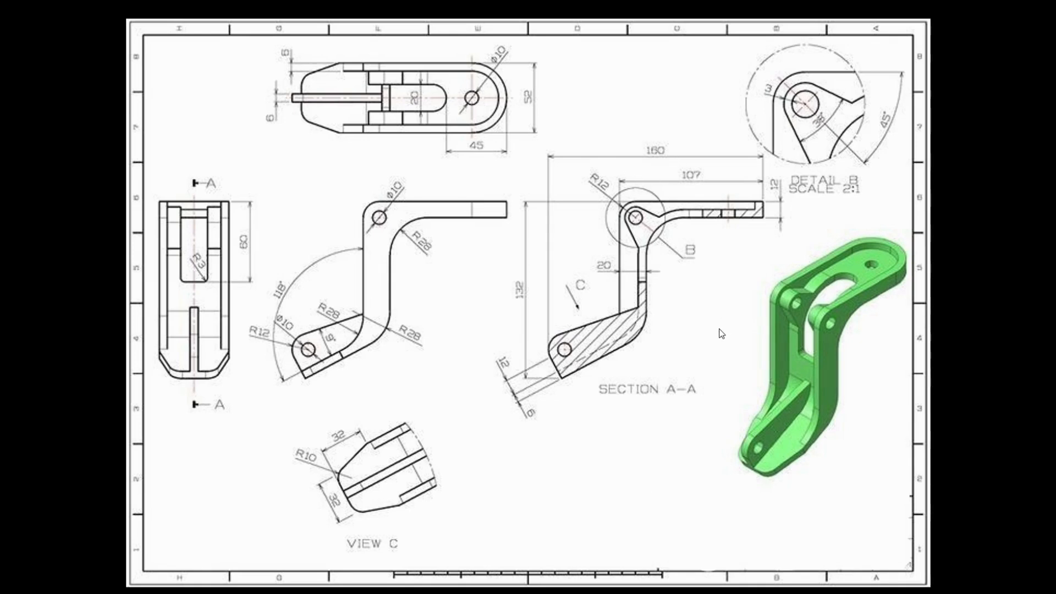
key(alt+Tab)
text(1)
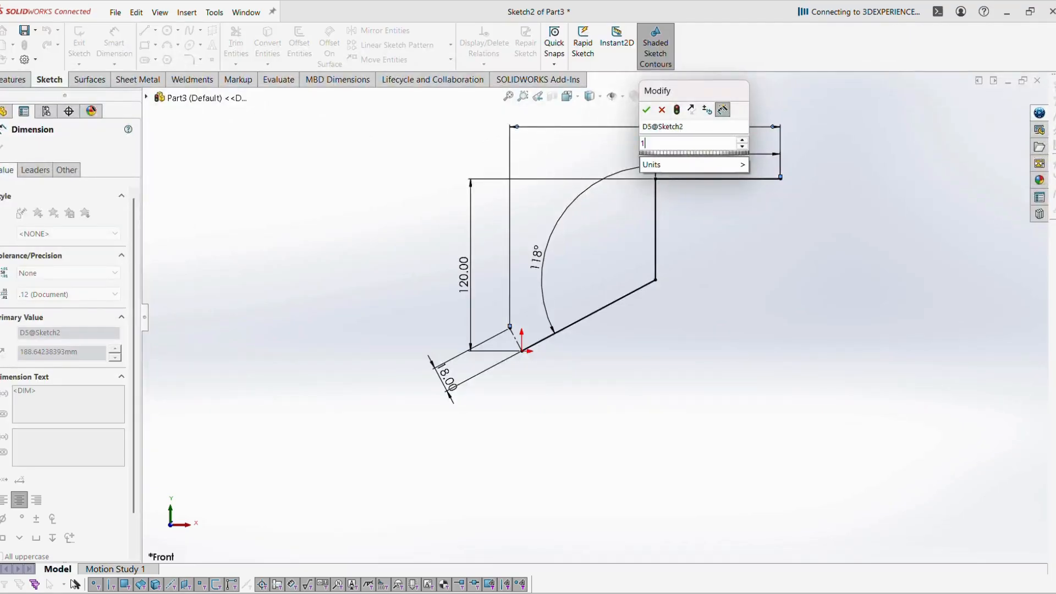
text(60)
key(Return)
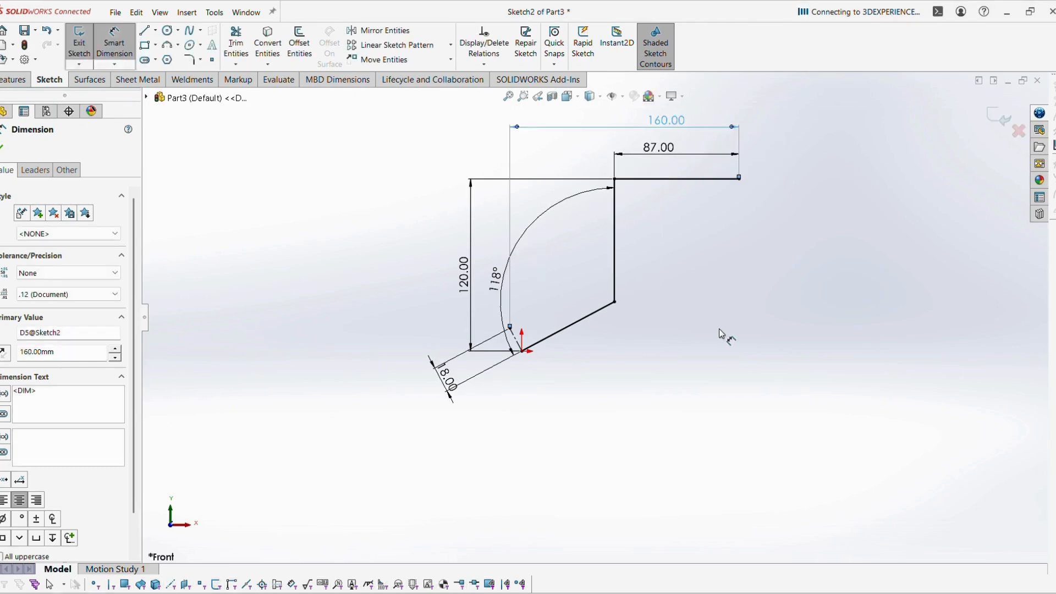
key(Escape)
key(Escape)
Step: Check the reference drawing and round both corners of the line chain with 28 mm sketch fillets
key(alt+Tab)
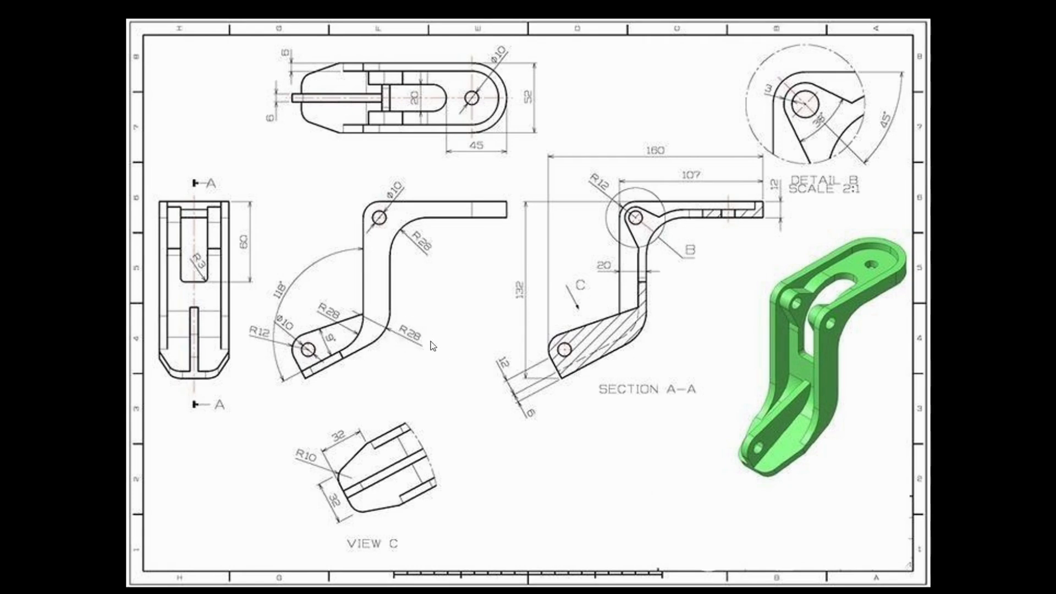
key(alt+Tab)
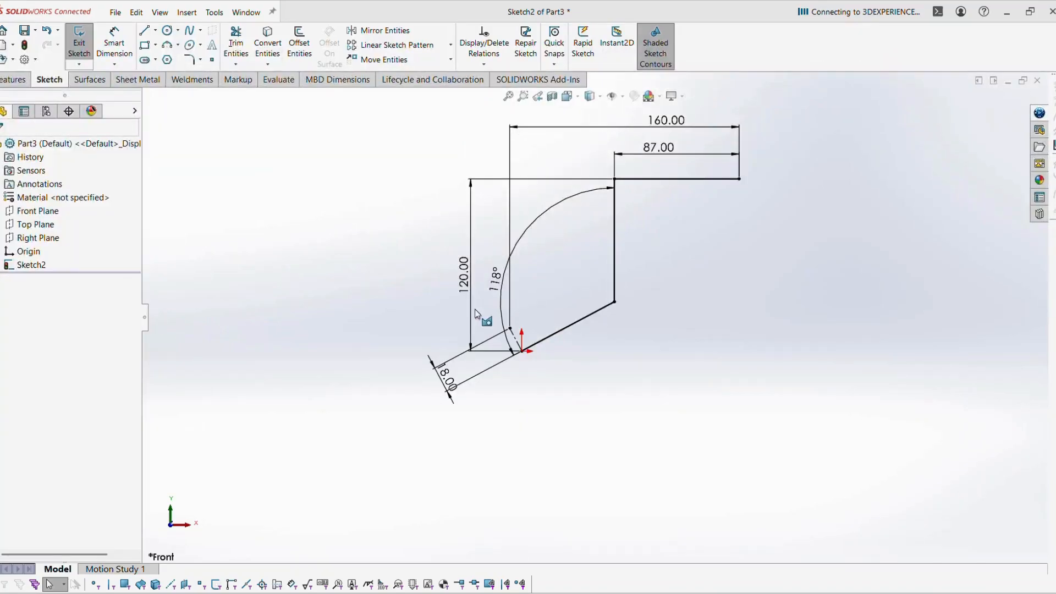
click(189, 60)
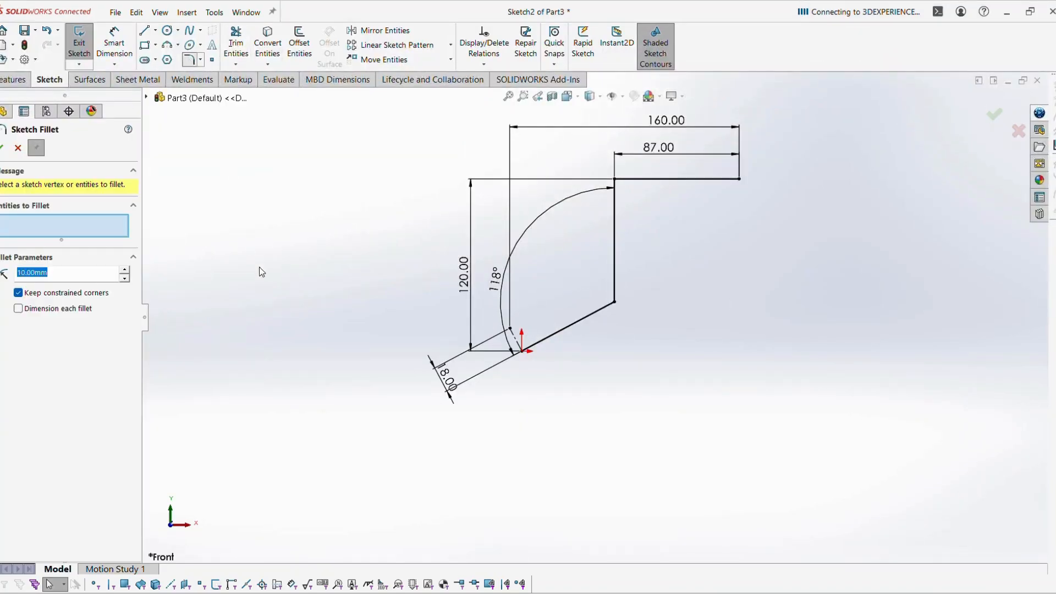
text(28)
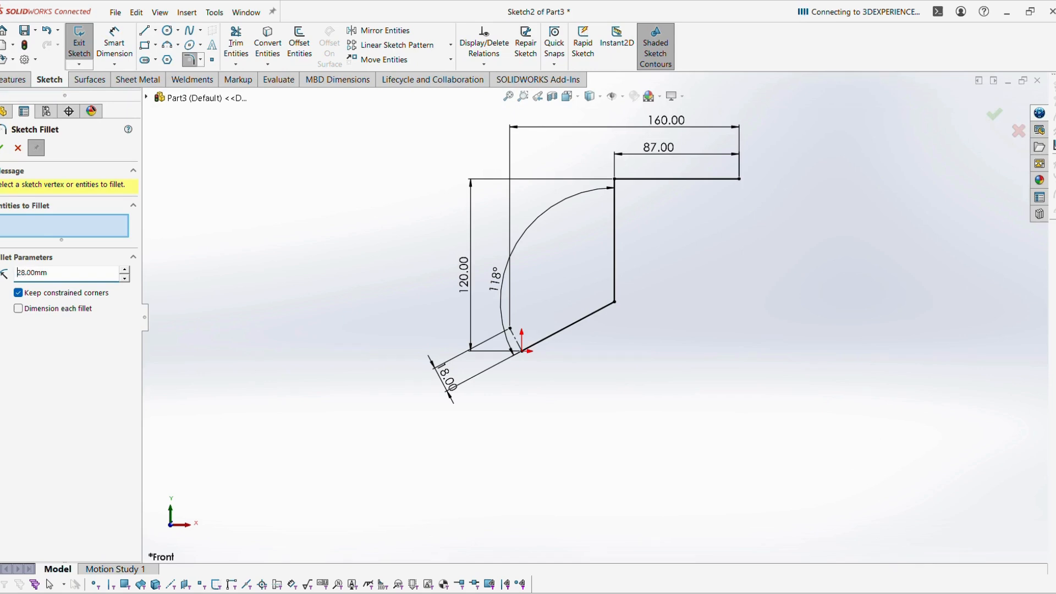
click(615, 303)
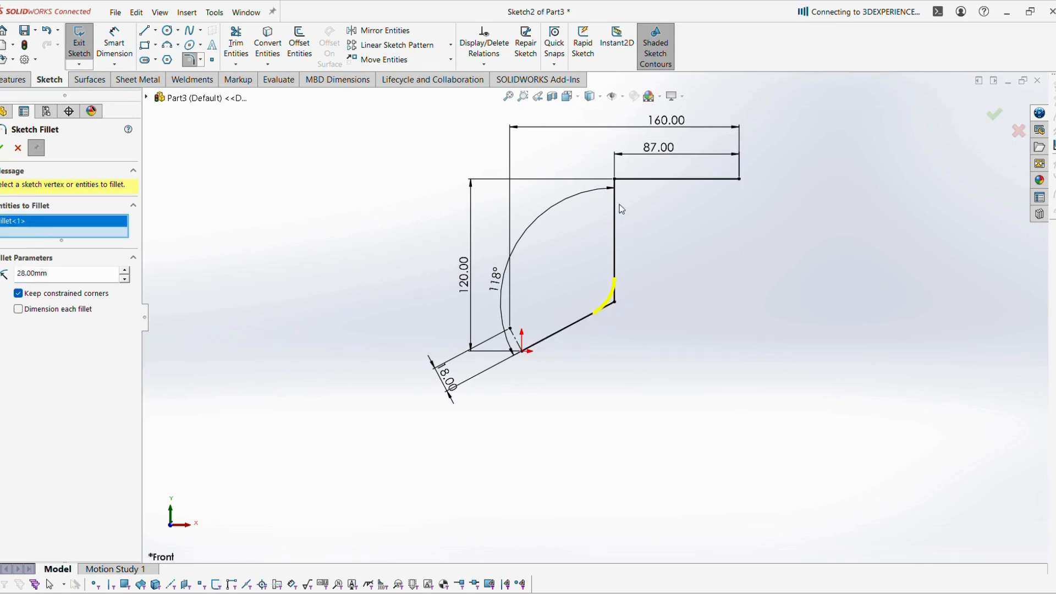
click(615, 180)
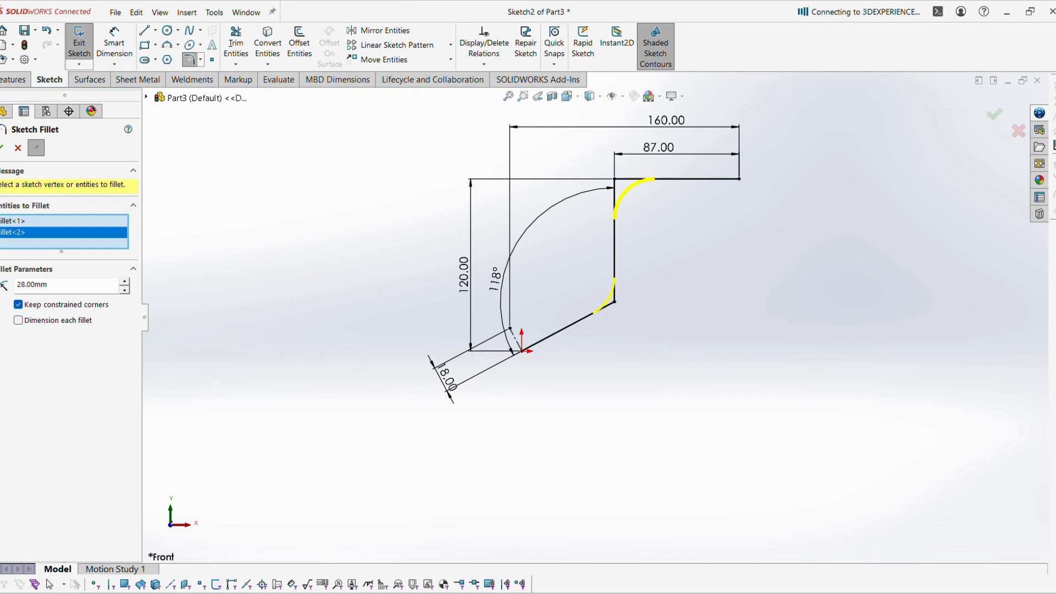
click(2, 148)
key(Escape)
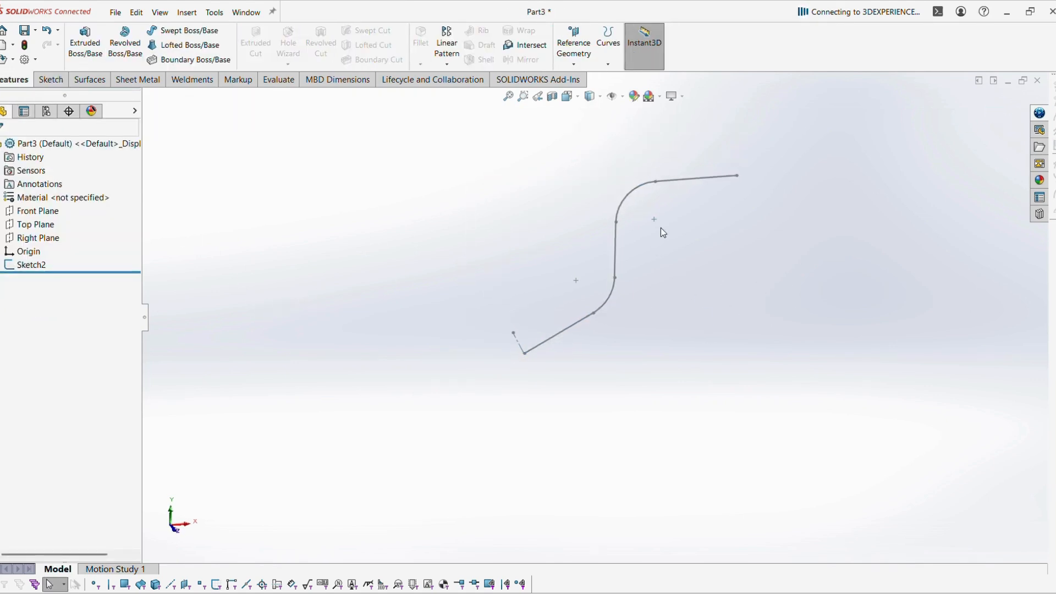
Step: Reopen the bent profile sketch and offset the whole chain 6 mm with the direction reversed, toward the upper side
double_click(616, 250)
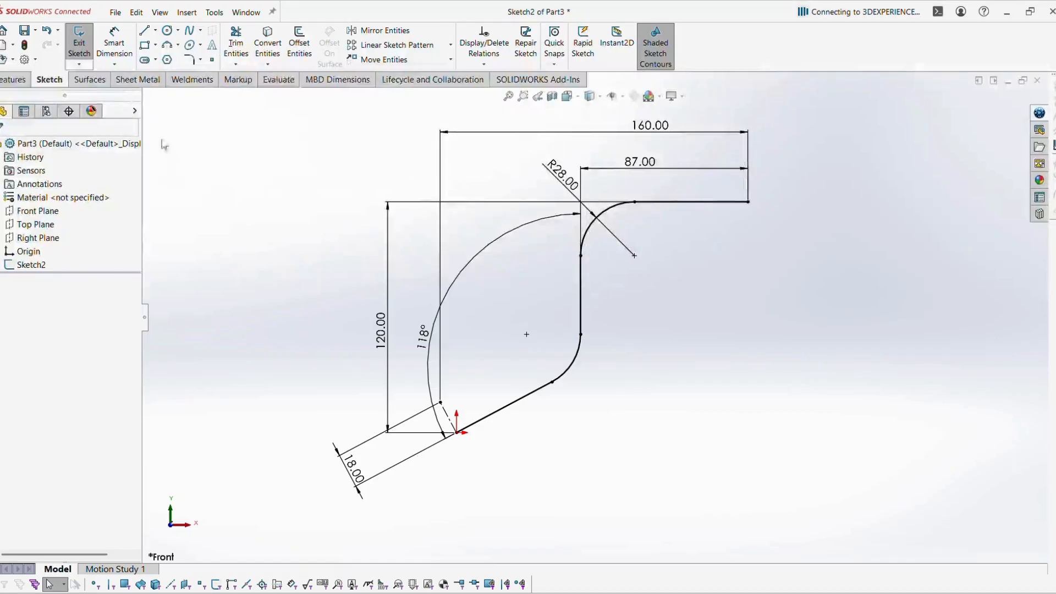
key(o)
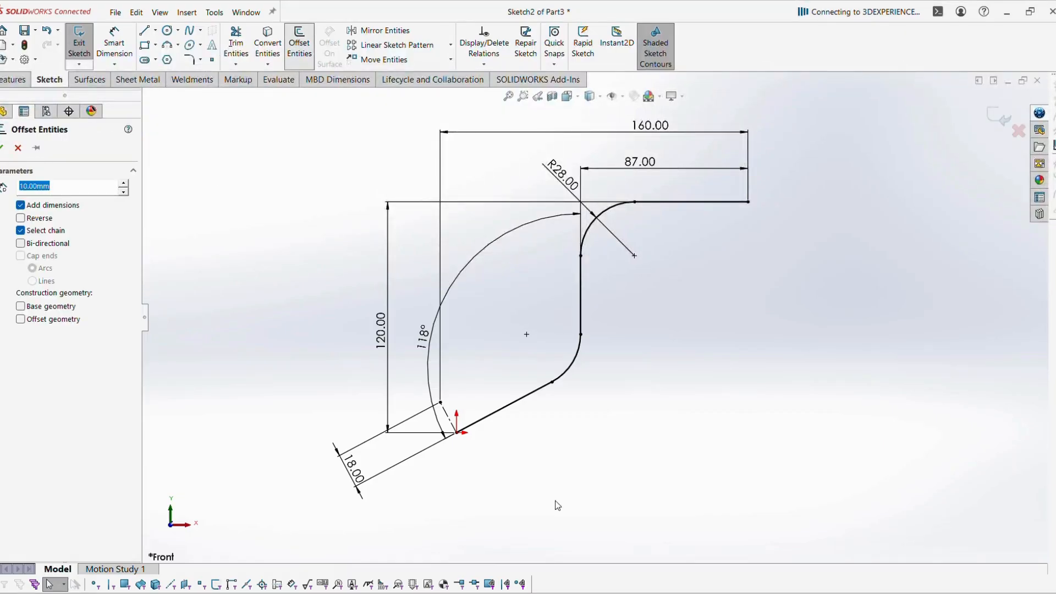
click(518, 405)
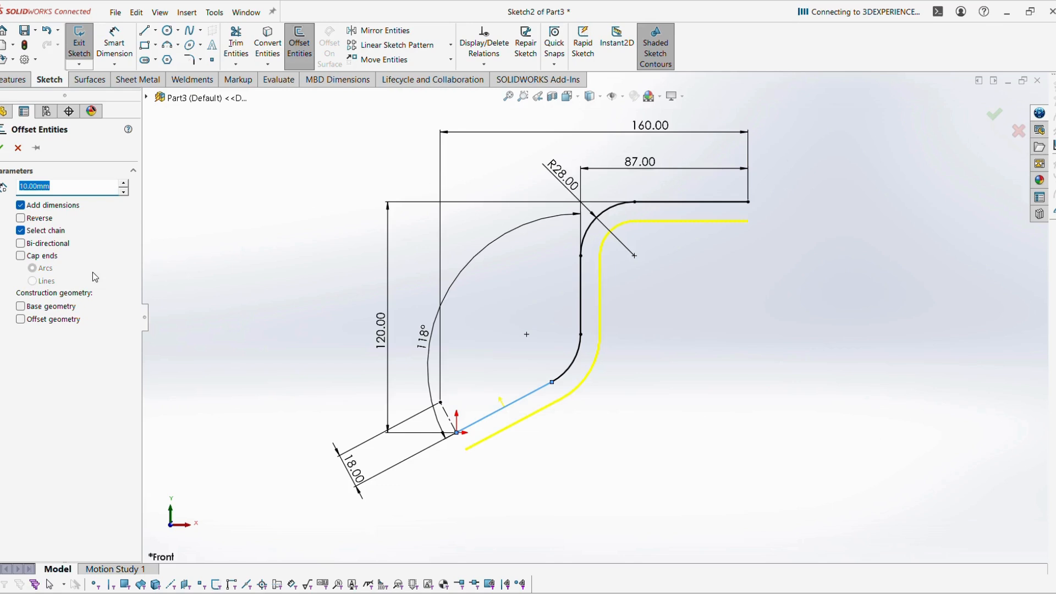
click(21, 219)
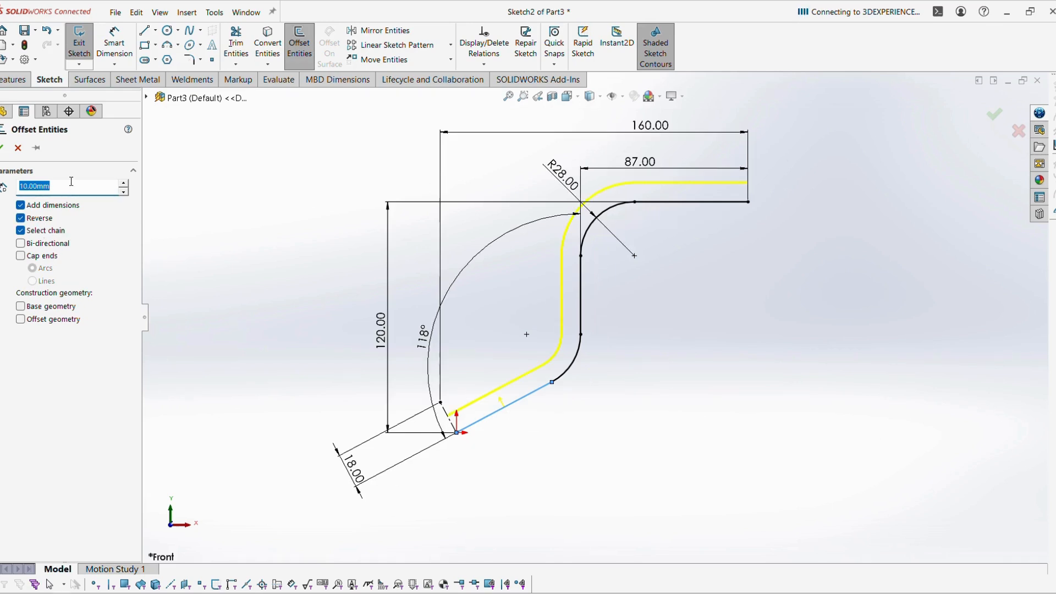
text(6)
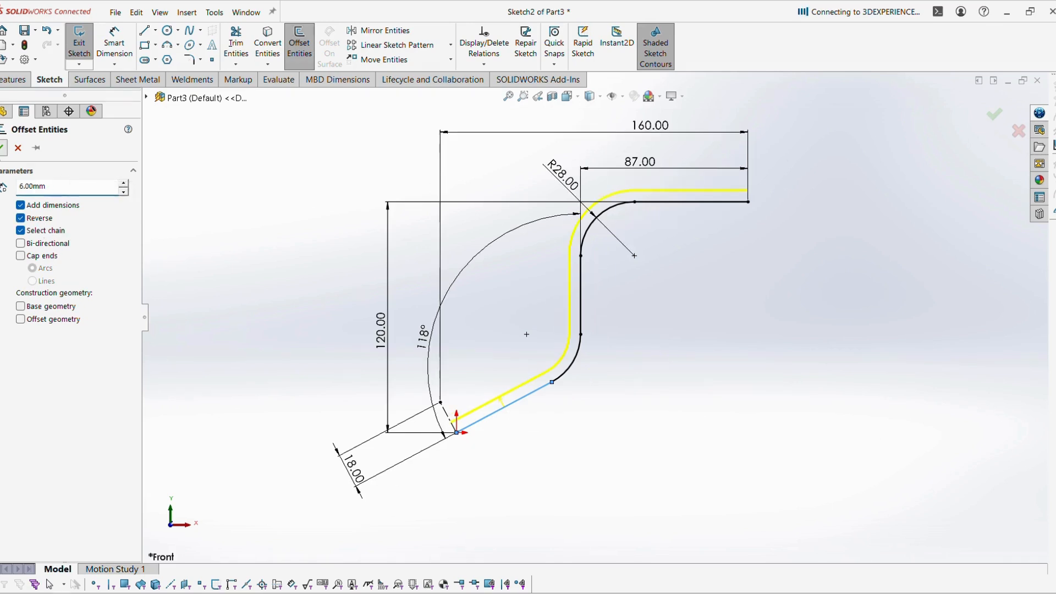
key(Return)
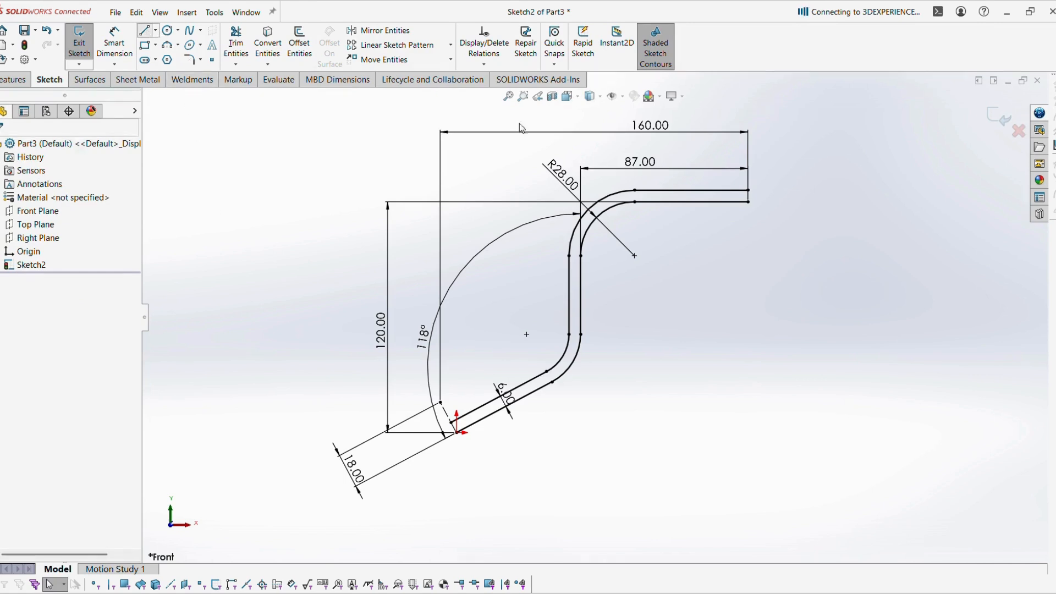
Step: Close both open ends of the offset profile with short lines and exit the sketch
key(l)
click(748, 202)
click(747, 190)
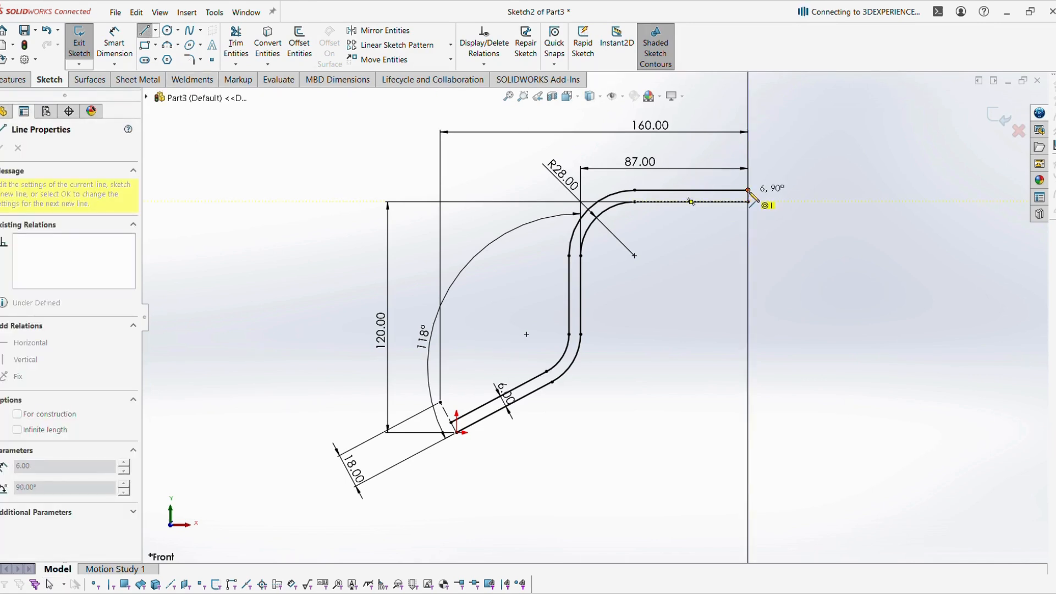
click(451, 422)
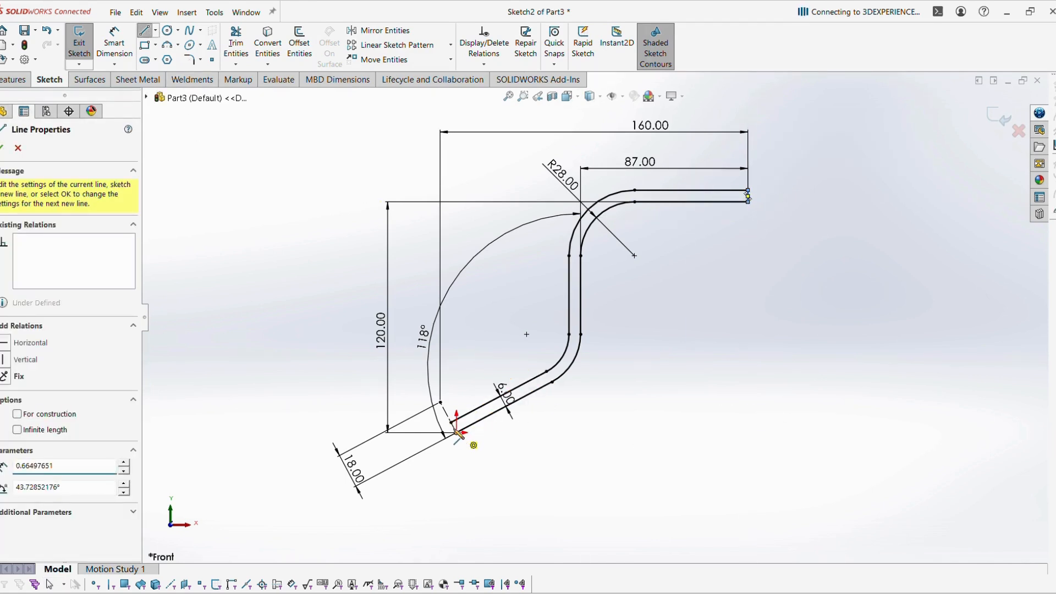
click(456, 432)
key(Escape)
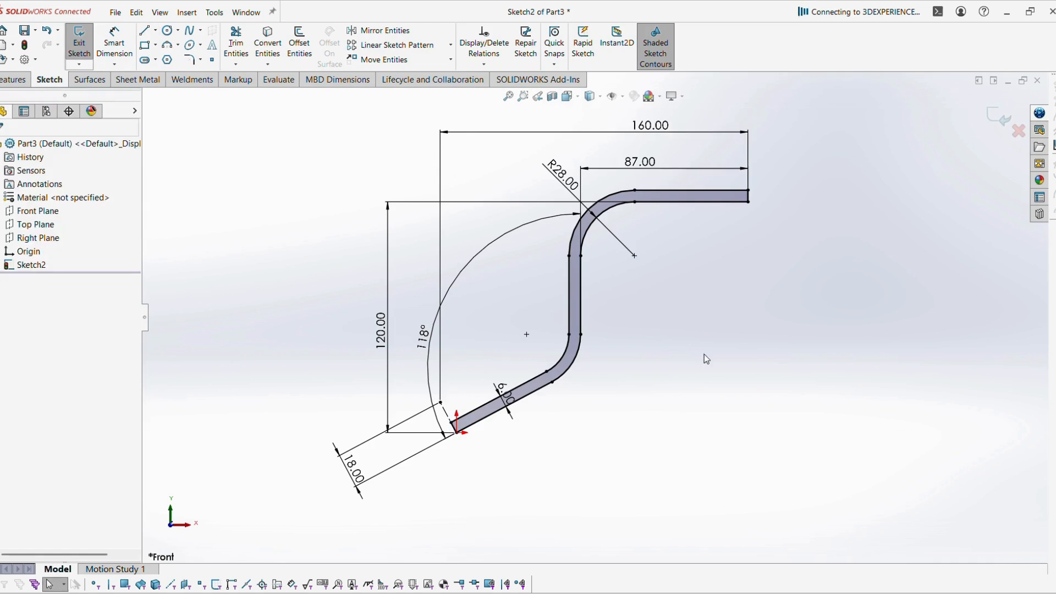
click(998, 118)
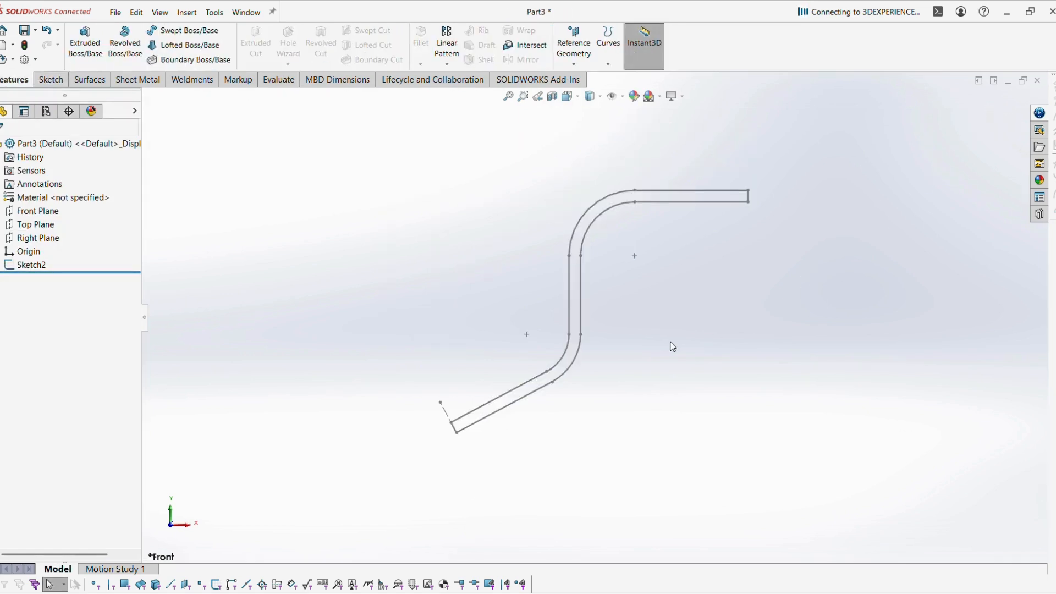
Step: Extrude the closed bent profile 52 mm about its mid plane
click(35, 264)
click(86, 44)
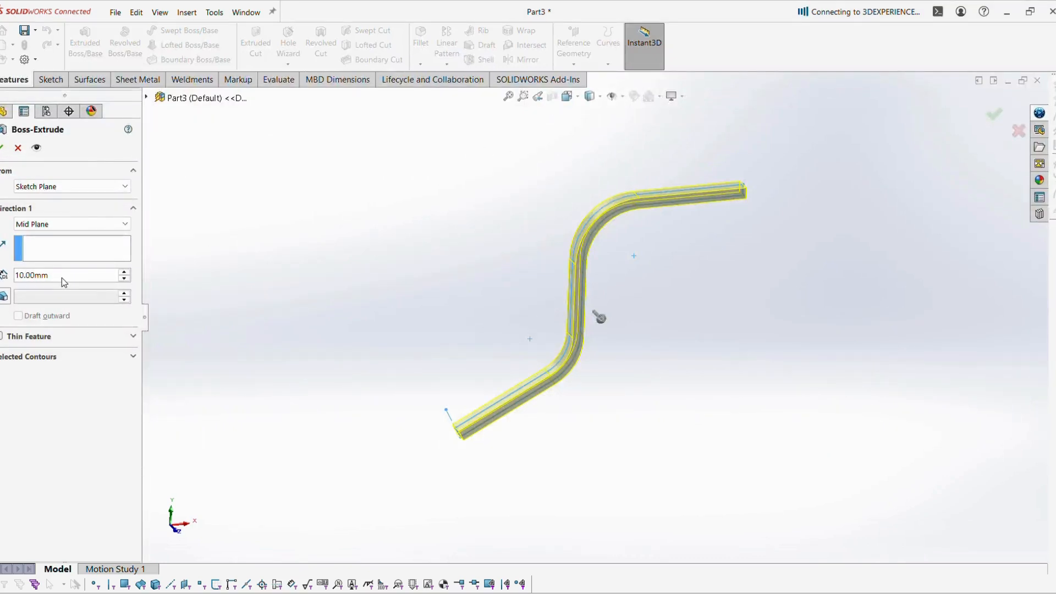
double_click(62, 276)
text(52)
key(Return)
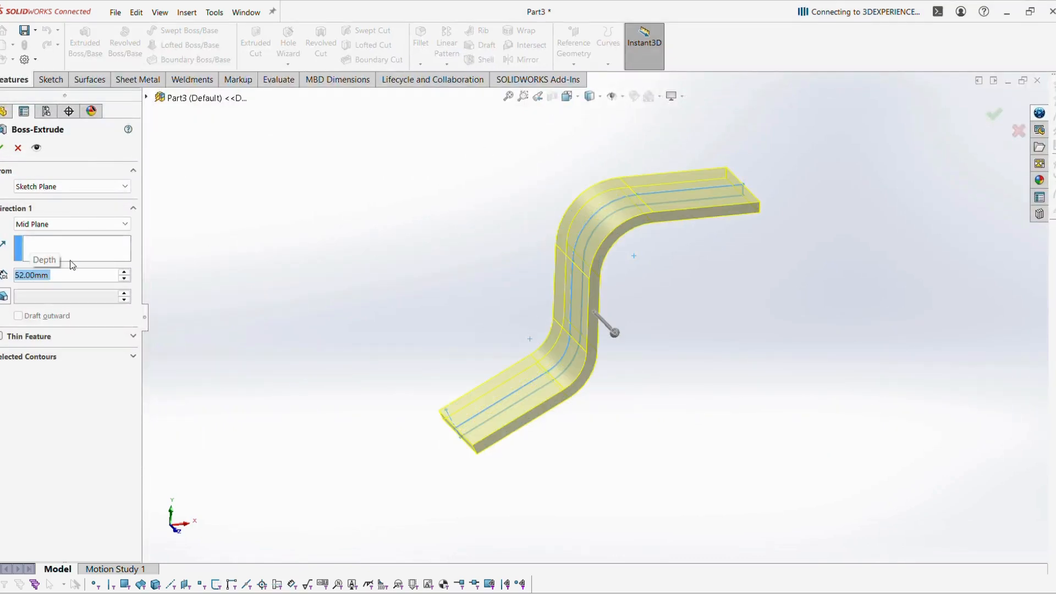
middle_drag(444, 289, 460, 352)
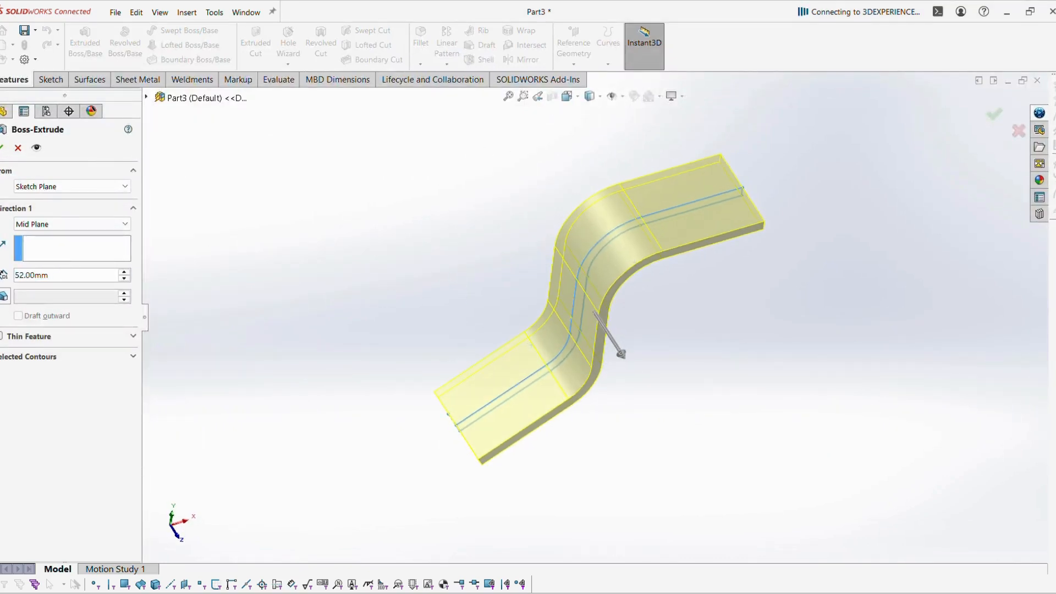
click(2, 147)
middle_drag(379, 372, 414, 387)
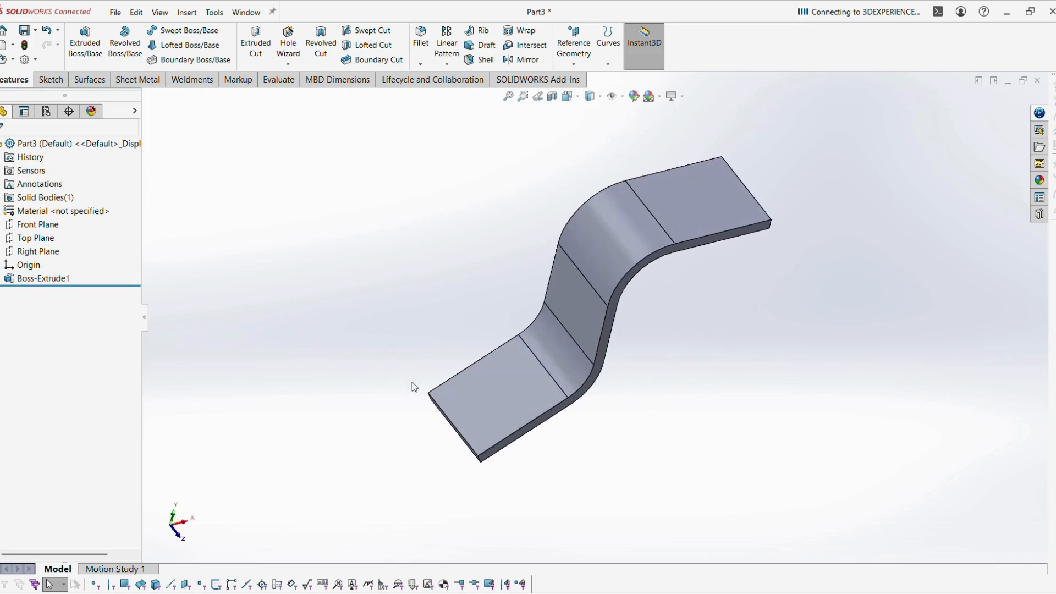
Step: Start a sketch on the upper face of the lower sloped flange, view it face-on and check the reference drawing
click(500, 397)
middle_drag(549, 368, 487, 368)
key(ctrl+8)
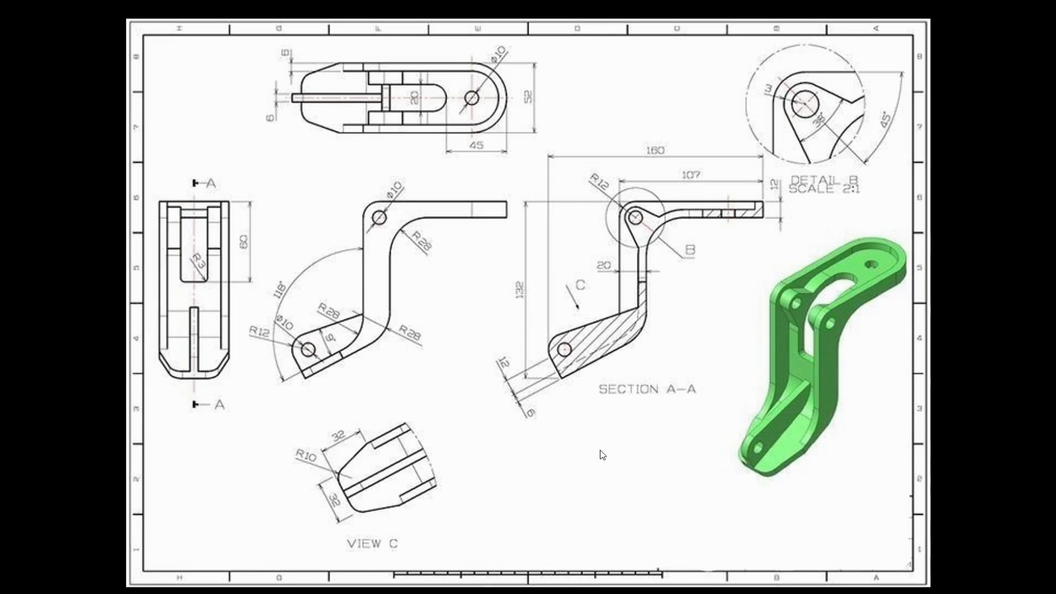
key(alt+Tab)
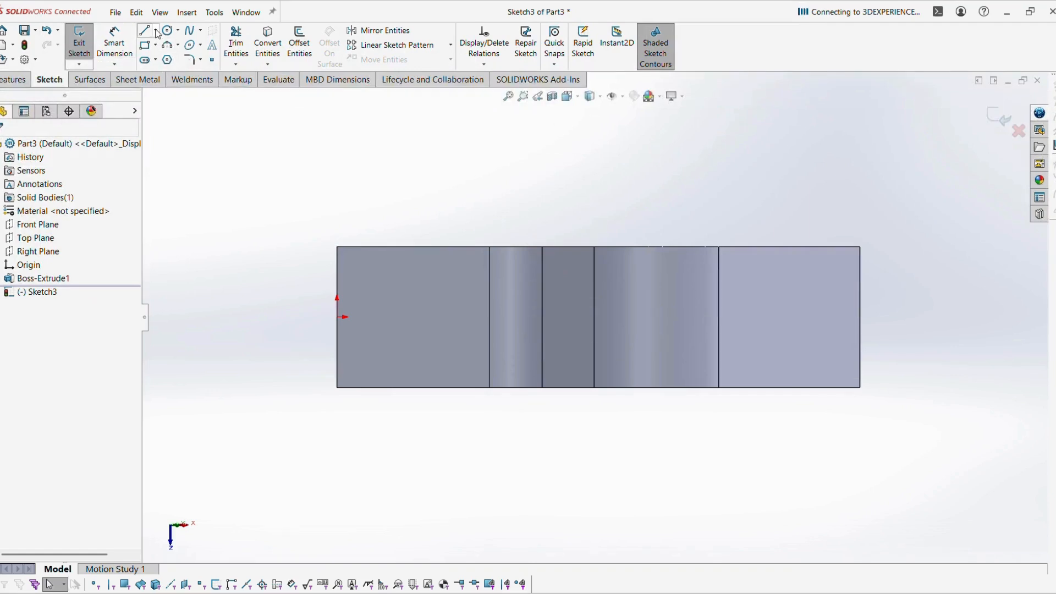
Step: Sketch a midpoint line about 24 mm long on the flange's end edge, centered on the origin, continued by a slanted line to the near side edge
click(156, 31)
click(166, 74)
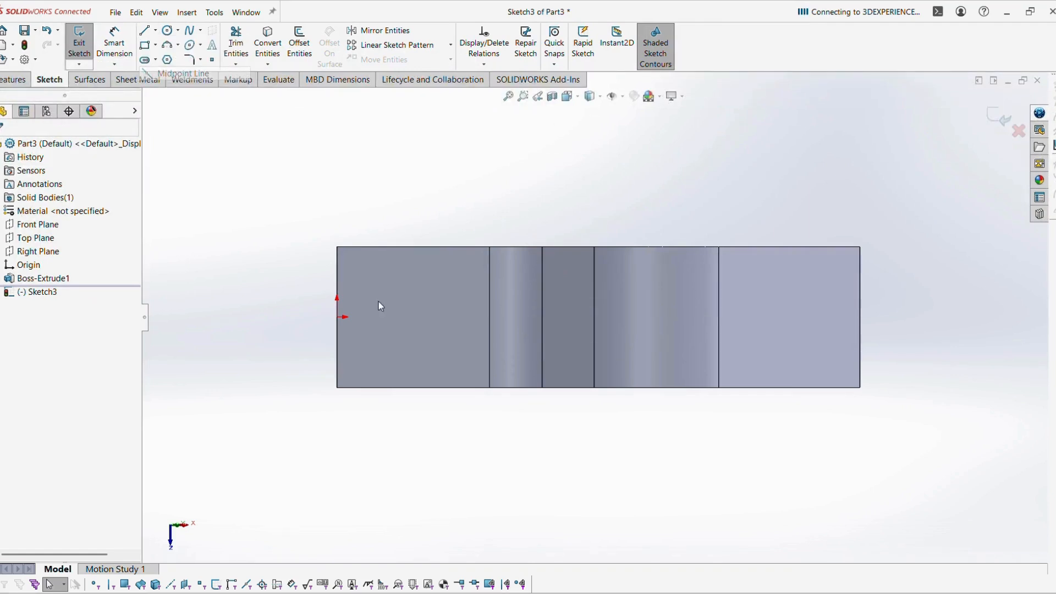
click(337, 317)
click(337, 350)
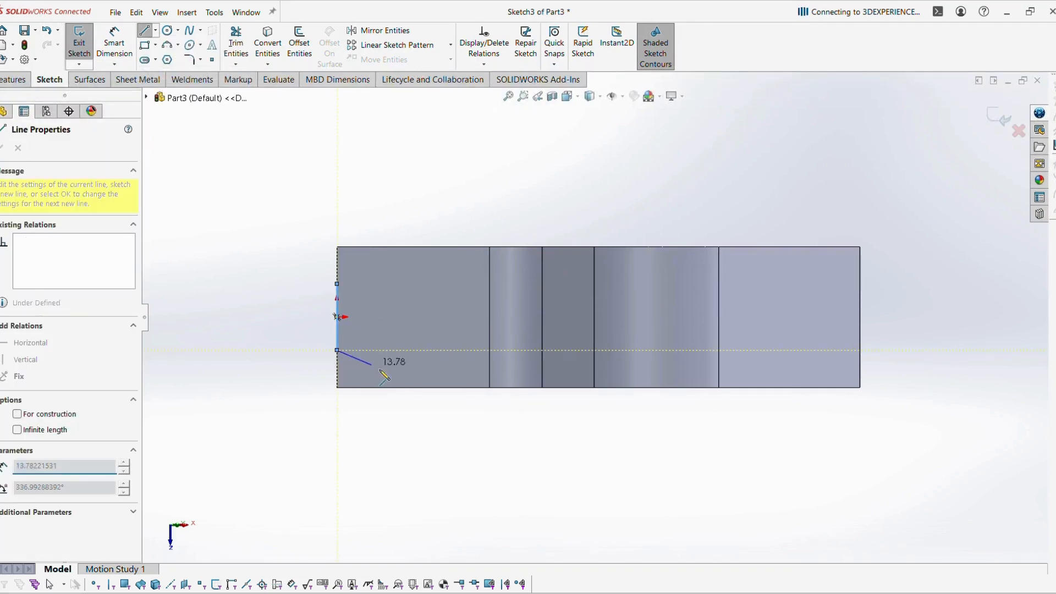
click(423, 387)
key(Escape)
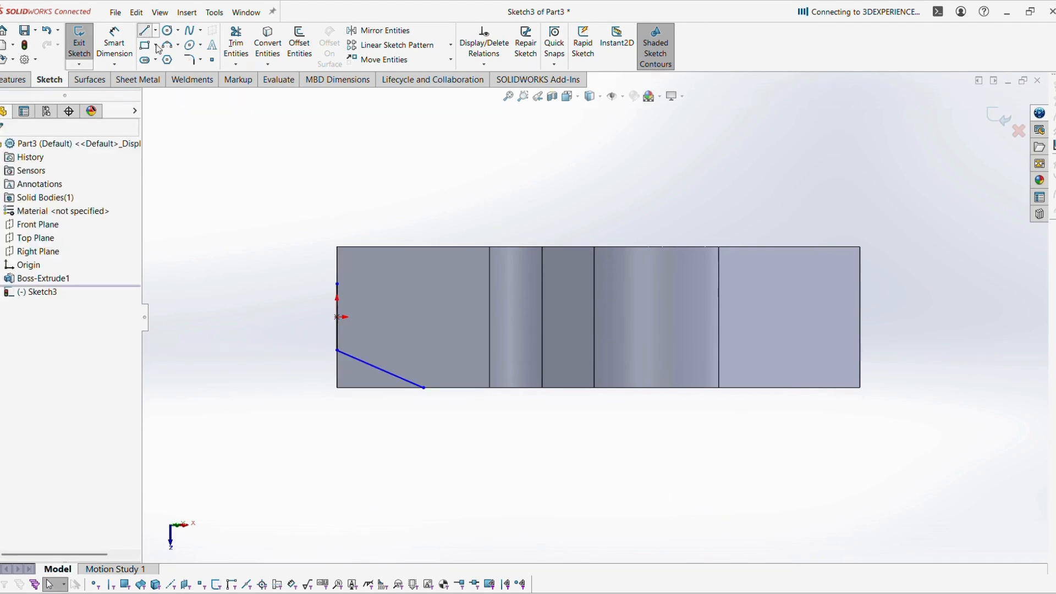
Step: Sketch the opposite slanted line, about 35 mm long, from the end line's other endpoint to the far side edge, level with the first
click(145, 31)
click(337, 284)
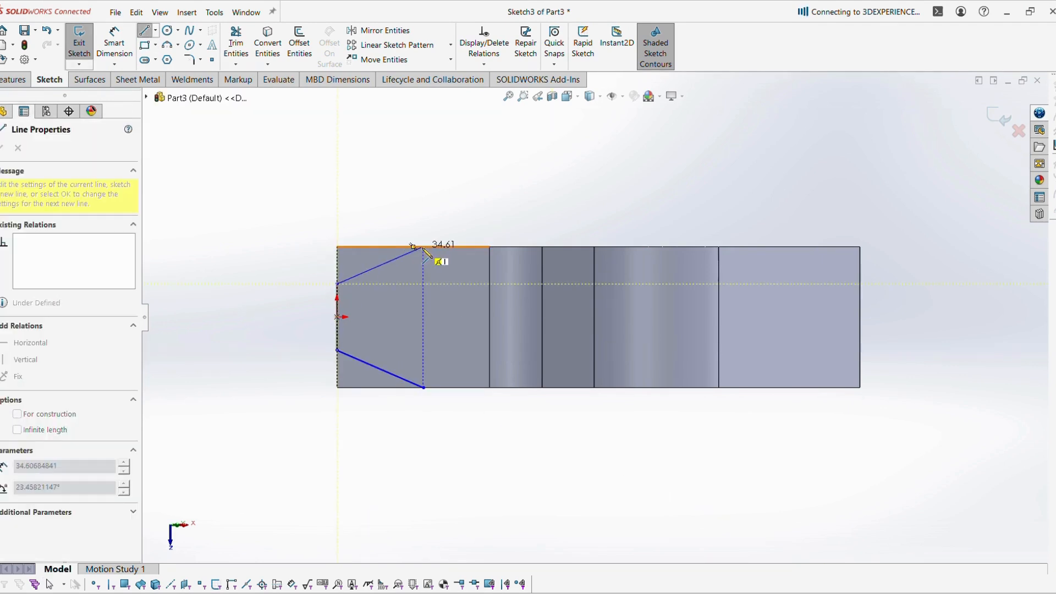
click(423, 247)
key(Escape)
Step: Dimension the line on the flange's end edge as 32 mm
click(115, 41)
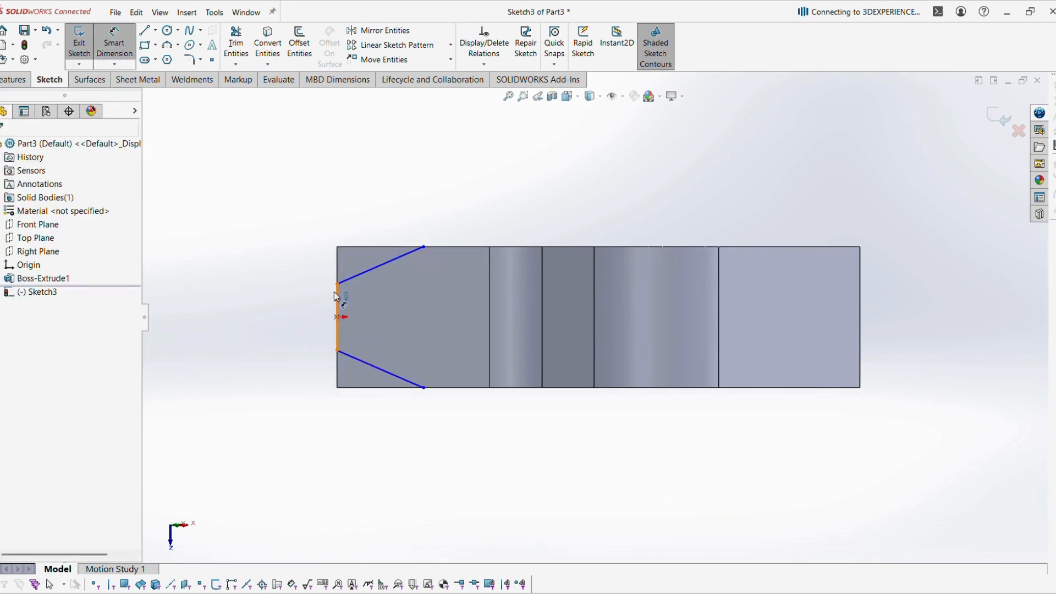
click(338, 305)
click(275, 309)
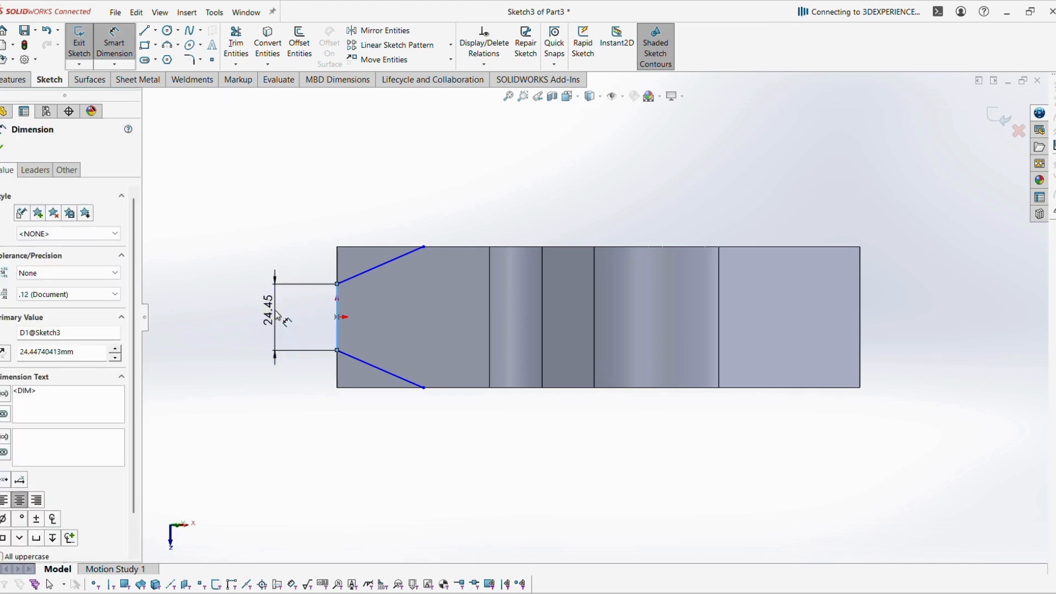
text(32)
key(Return)
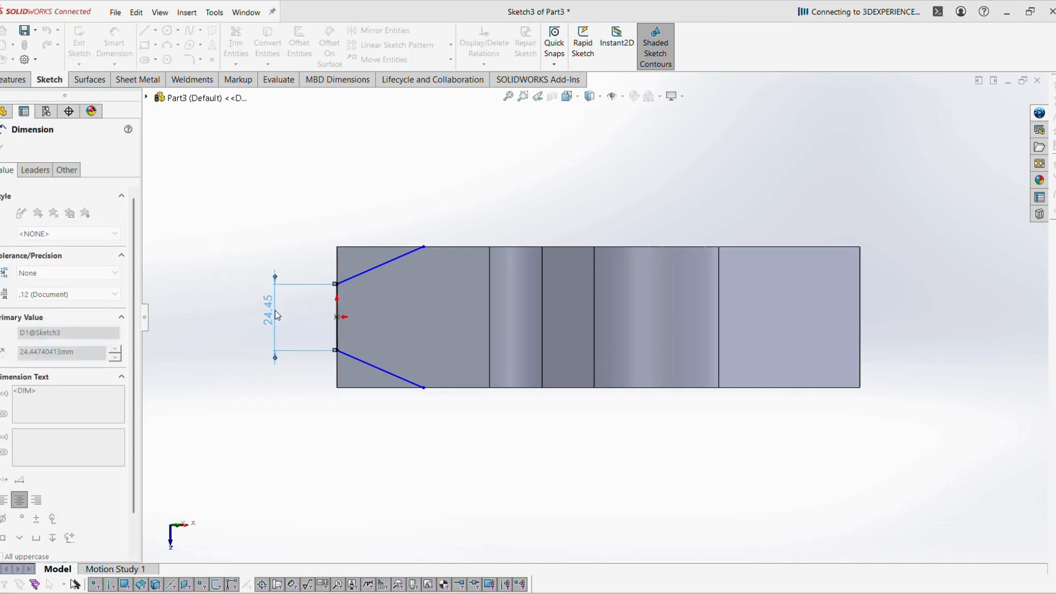
click(289, 459)
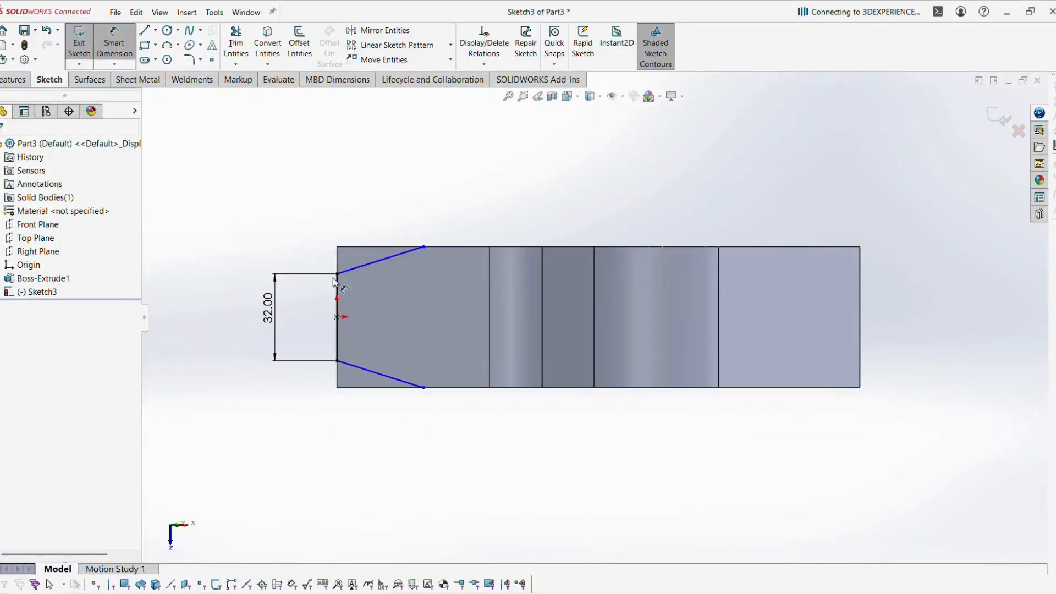
Step: Dimension the distance from the end line to the upper slanted line's outer endpoint as 32 mm
click(337, 286)
click(424, 247)
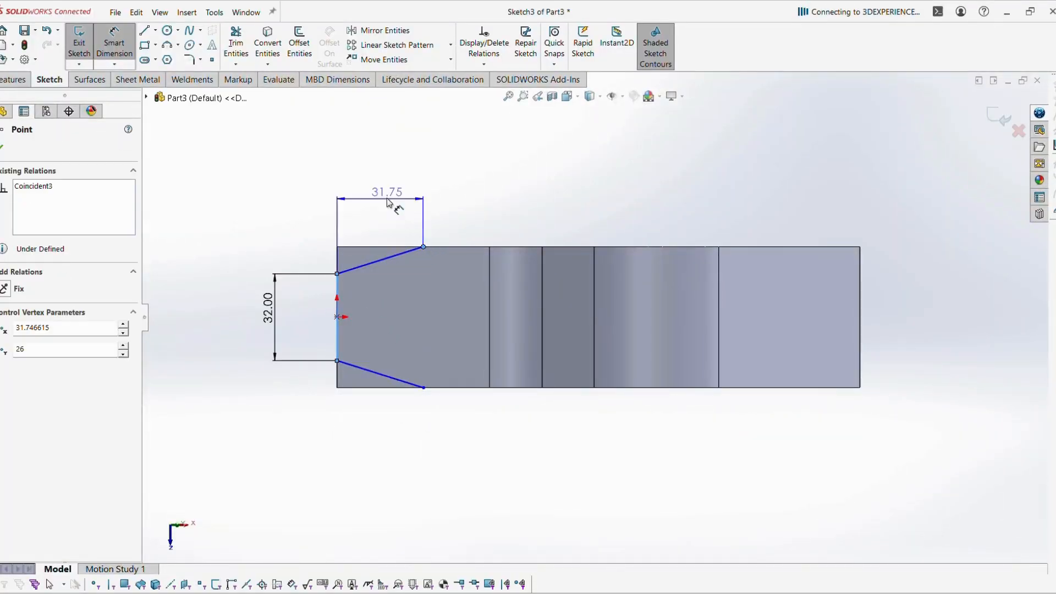
click(388, 202)
text(3)
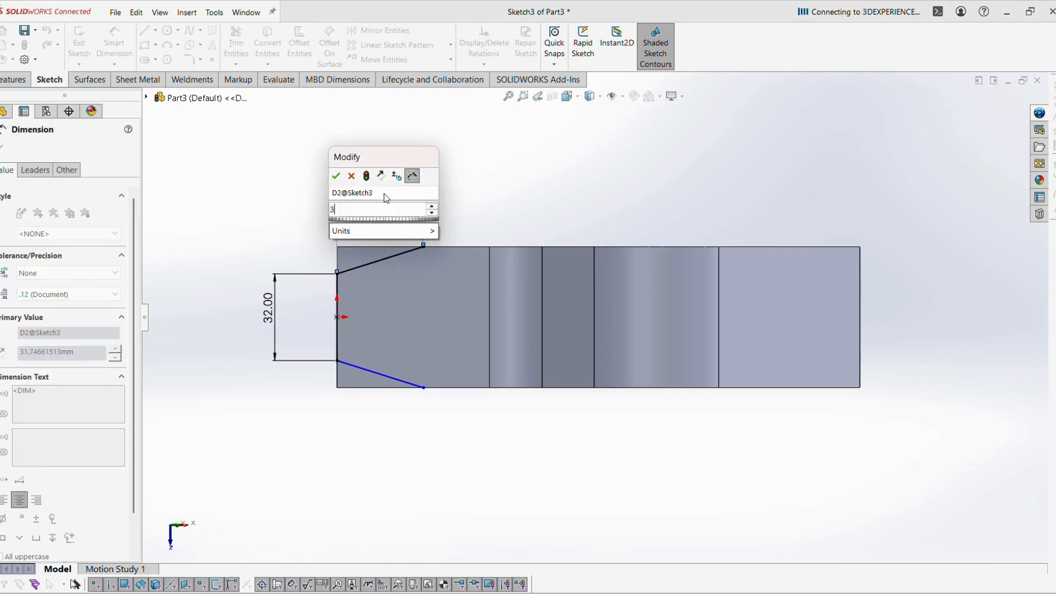
text(2)
key(Return)
key(Escape)
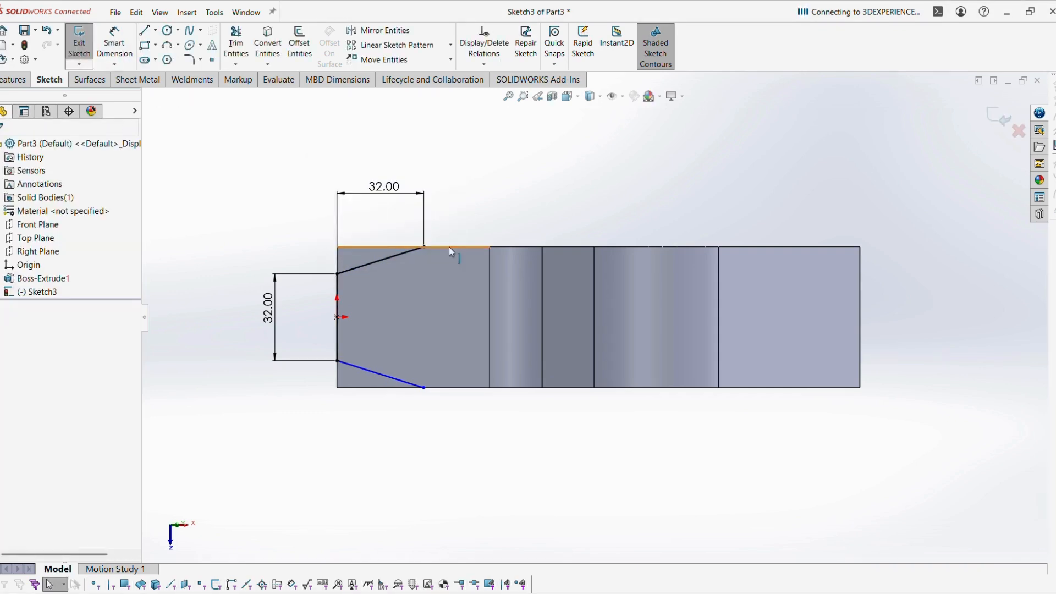
Step: Align the outer endpoints of the two slanted lines vertically with a sketch relation
click(423, 387)
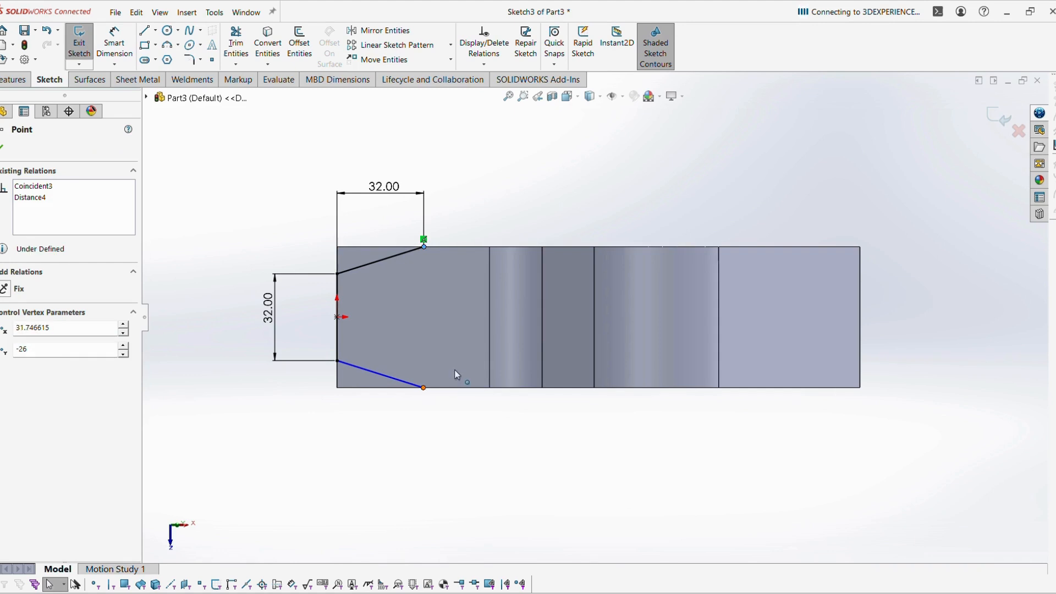
ctrl+click(423, 246)
click(486, 342)
click(475, 476)
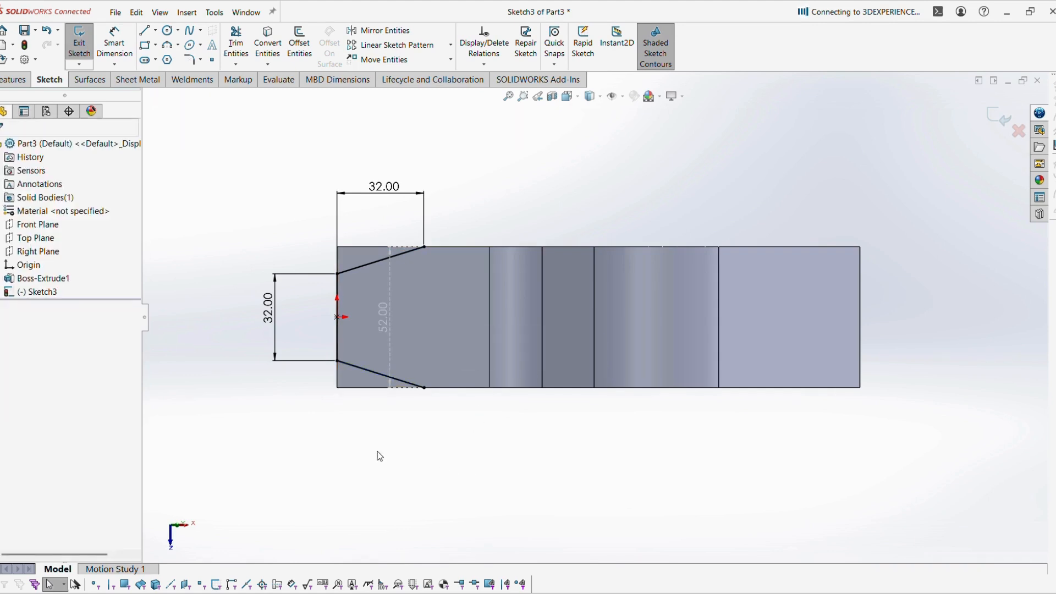
Step: Close the cut profile with straight lines running outside the flange from one slanted line's outer endpoint around to the other
click(145, 30)
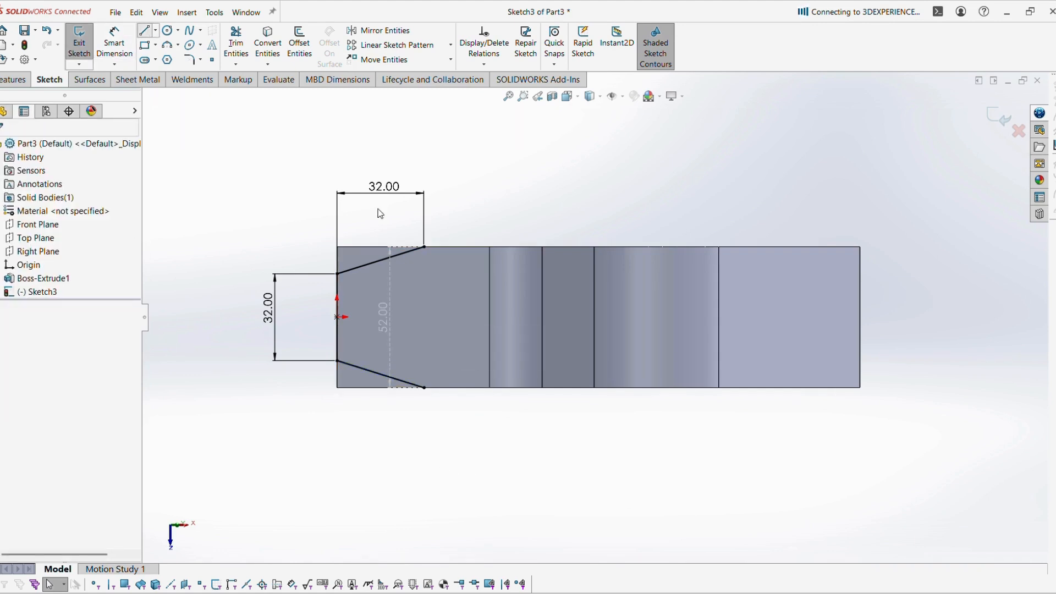
click(424, 247)
click(424, 214)
click(298, 214)
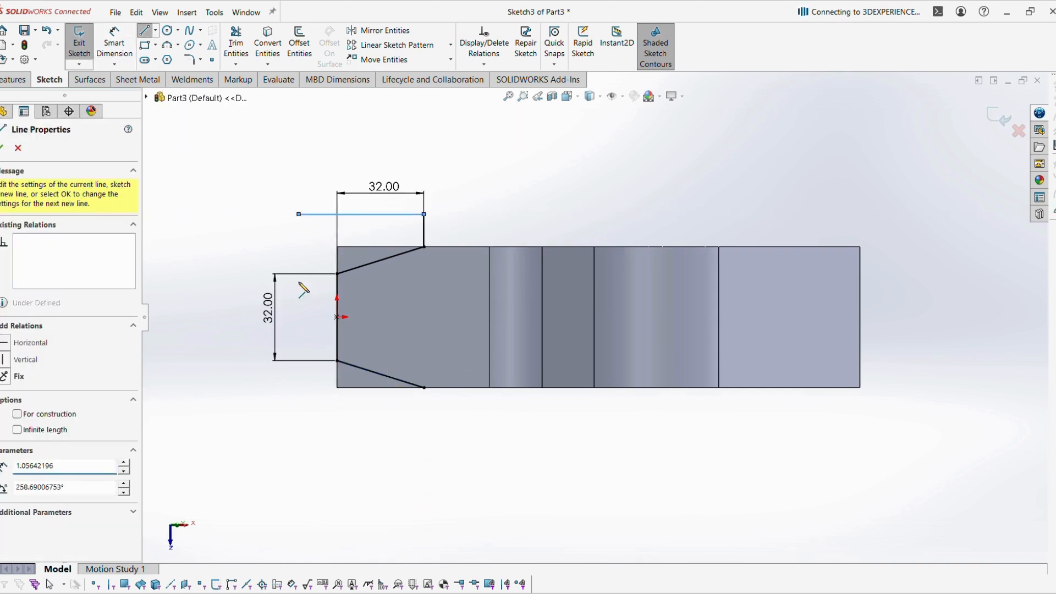
click(299, 411)
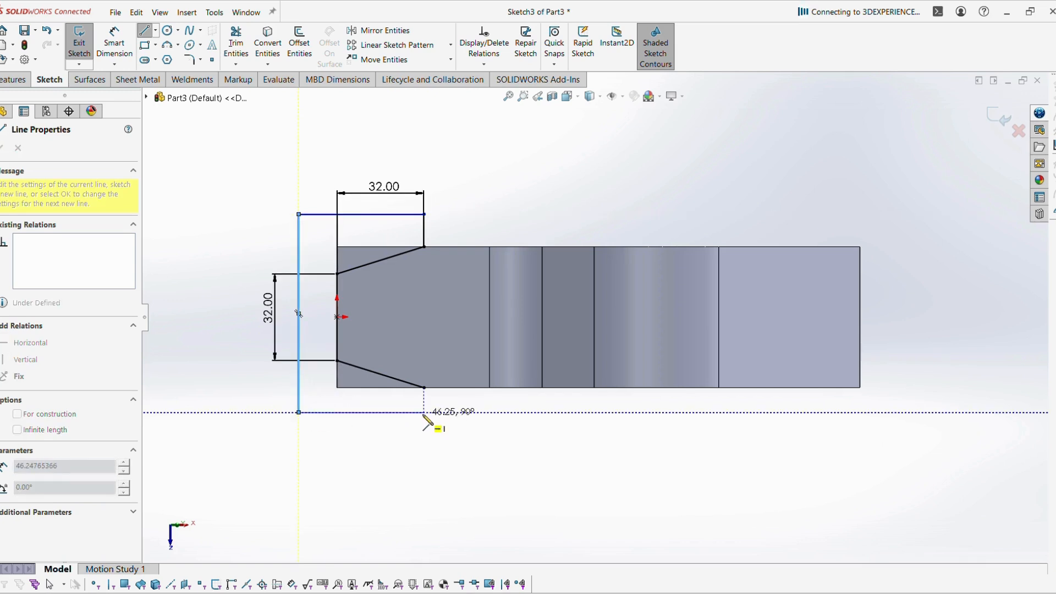
click(423, 412)
click(423, 387)
key(Escape)
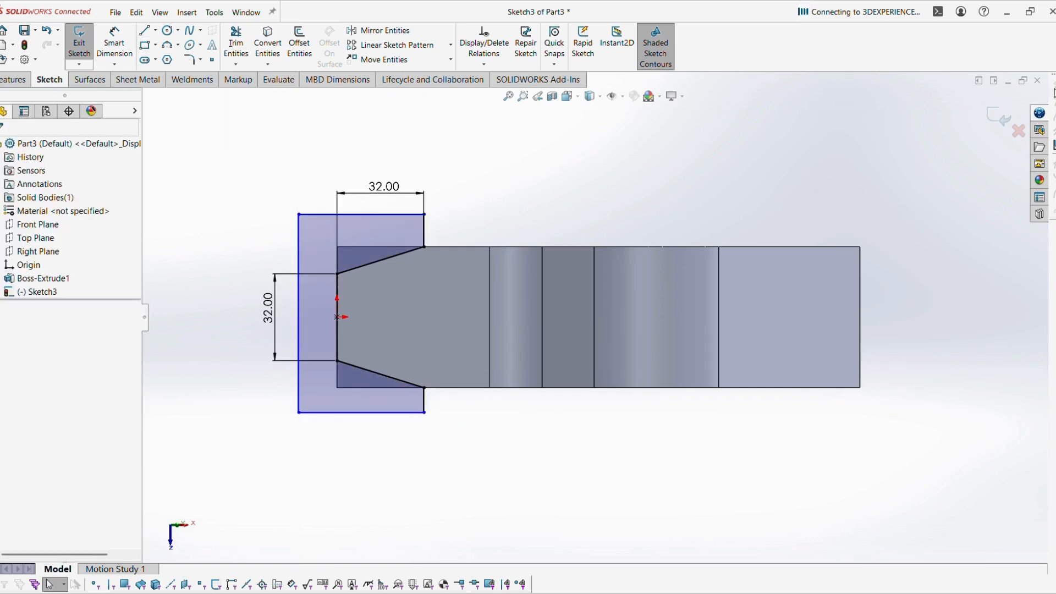
Step: Finish the sketch and cut-extrude the profile with the Up To Next end condition to trim both flange corners
click(1002, 117)
middle_drag(483, 330, 478, 196)
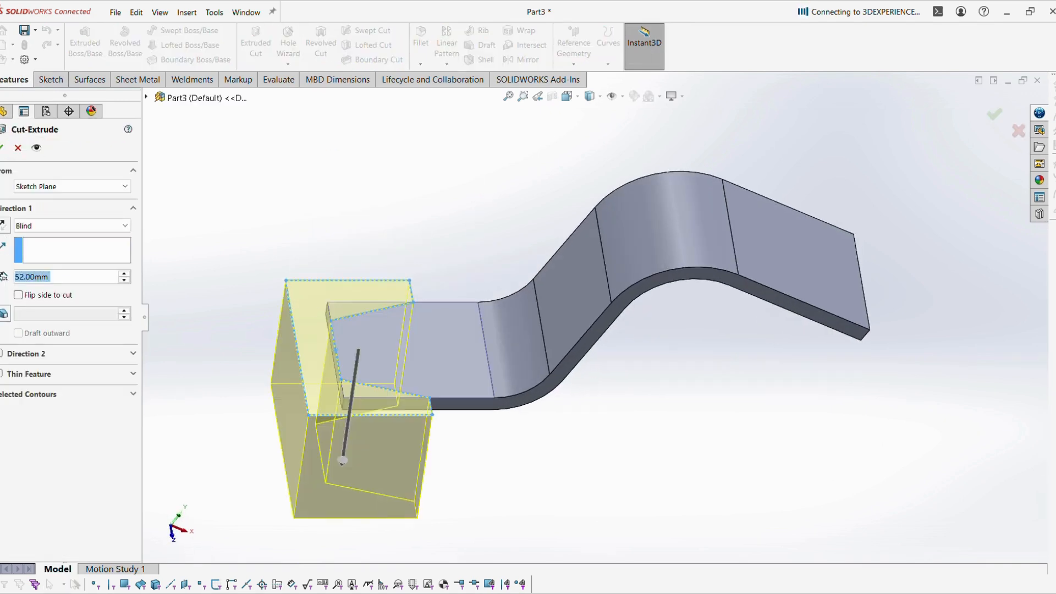
click(32, 224)
click(42, 249)
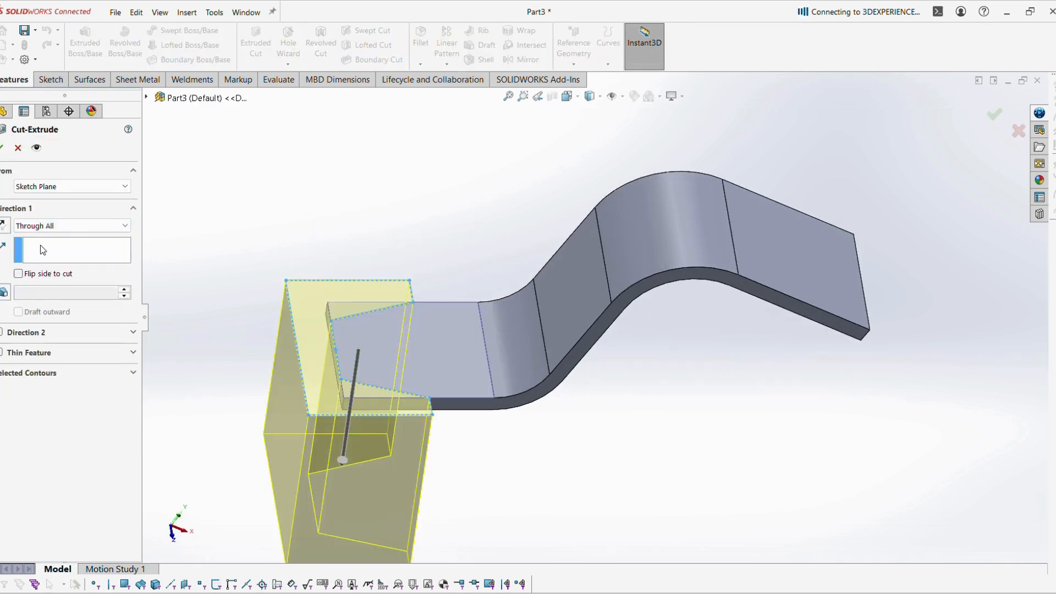
click(48, 225)
click(34, 267)
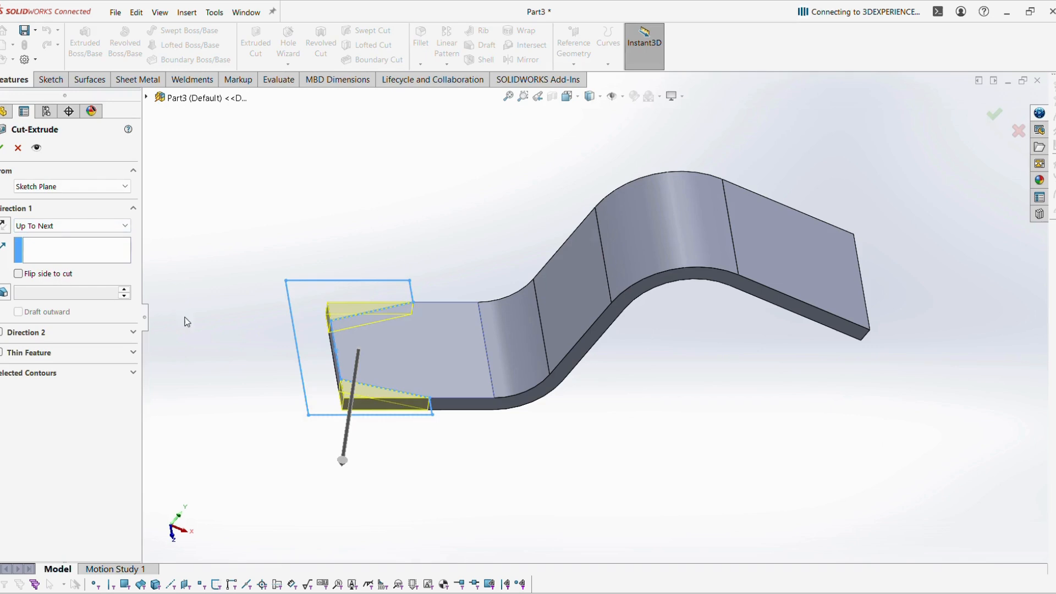
middle_drag(184, 320, 374, 442)
key(Return)
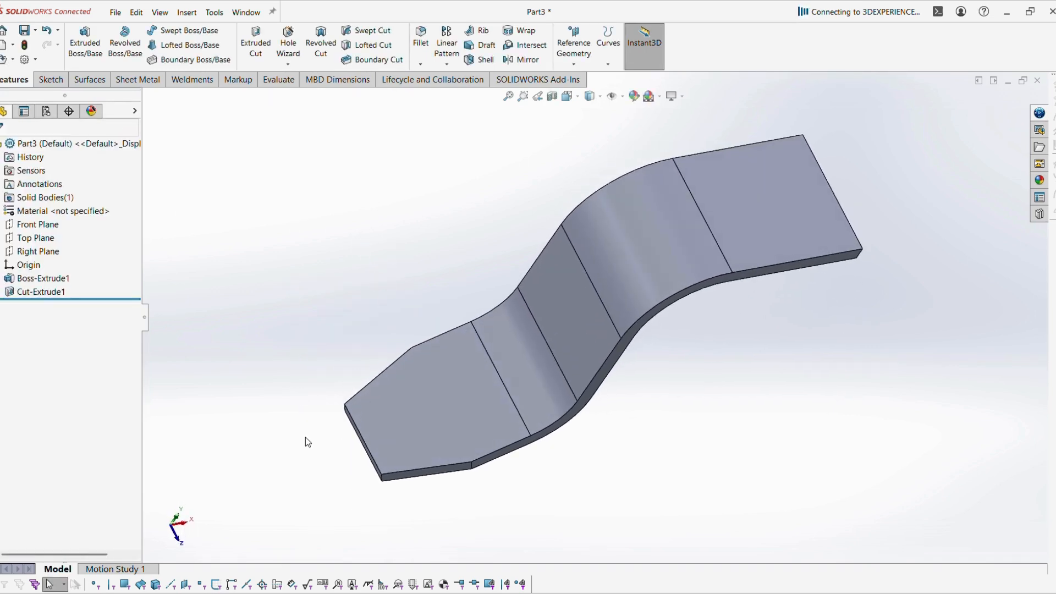
Step: Check the reference drawing and fillet the two end corners of the tapered flange with a 10 mm radius
scroll(403, 463, up, 2)
scroll(556, 437, down, 2)
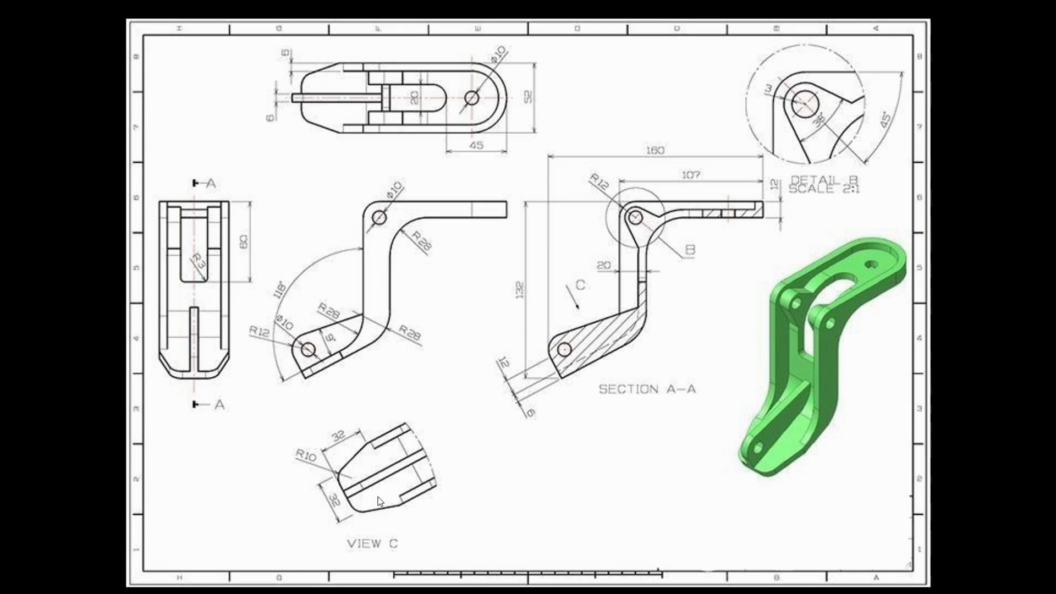
key(alt+Tab)
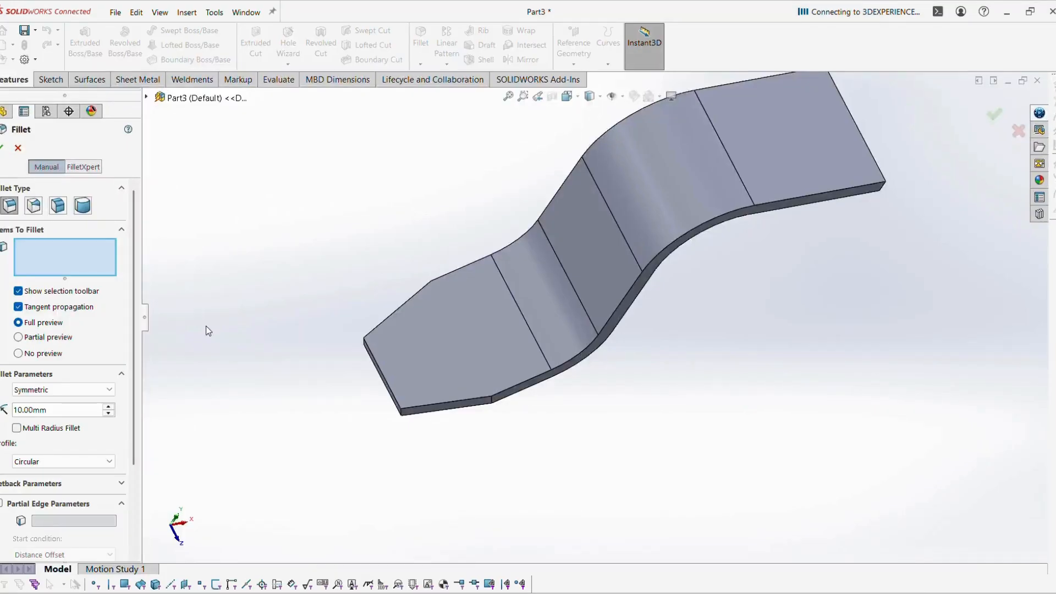
click(401, 413)
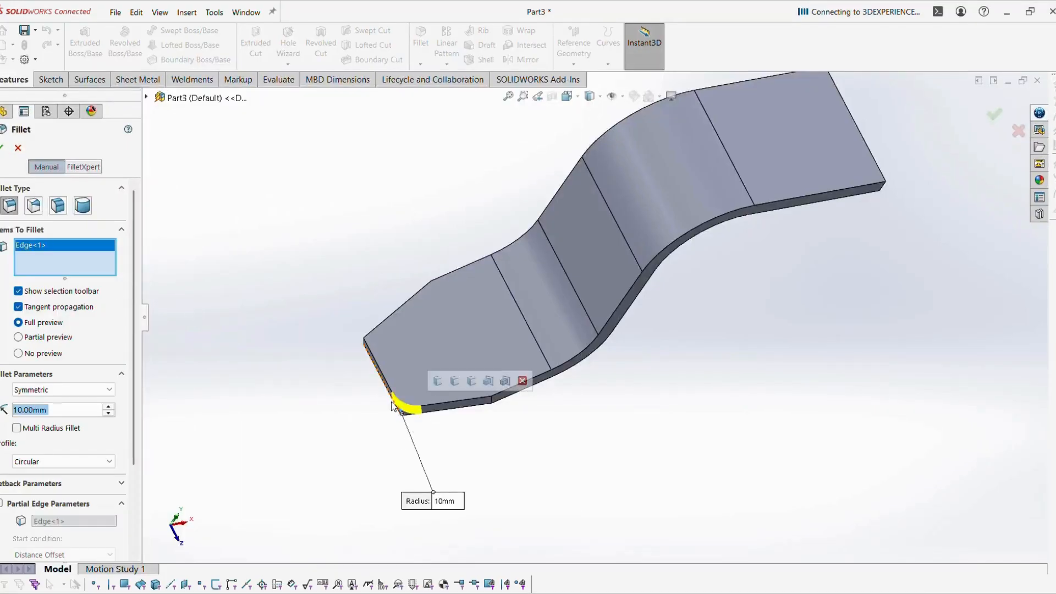
middle_drag(391, 402, 371, 350)
click(376, 346)
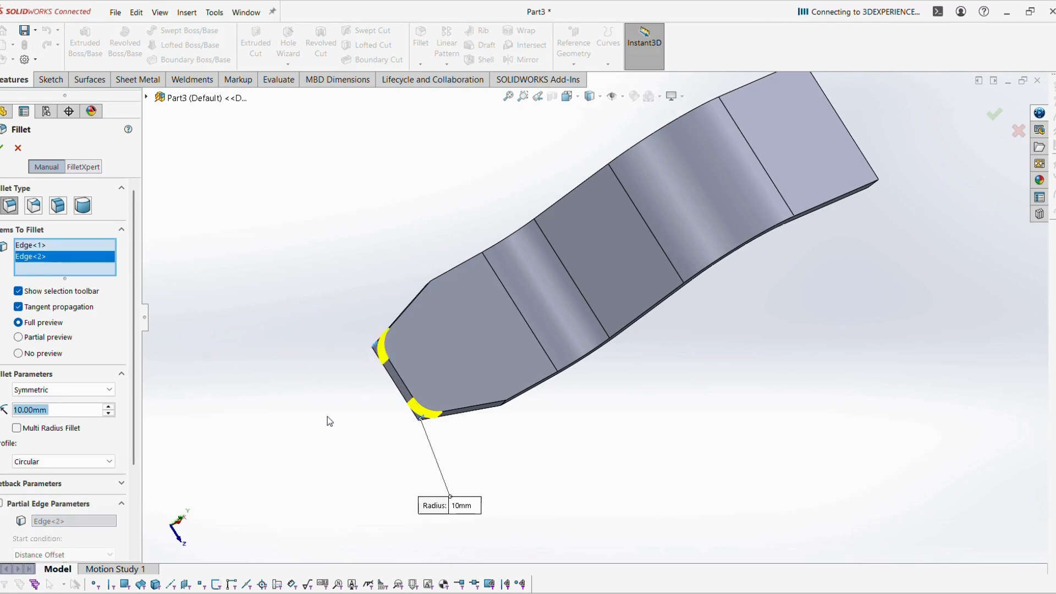
middle_drag(327, 418, 186, 357)
click(3, 147)
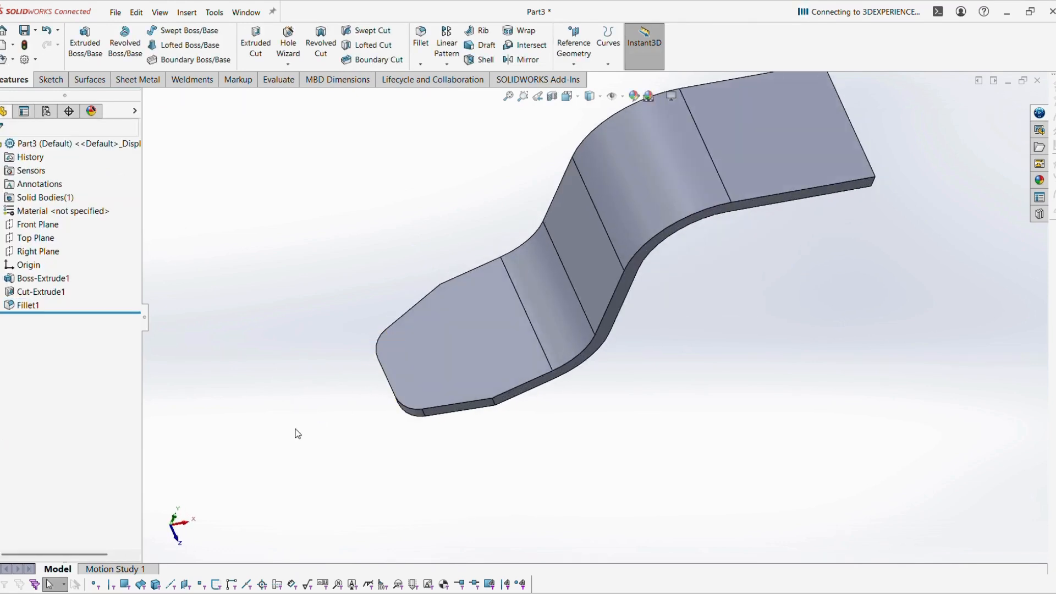
Step: Sketch on the Front Plane a vertical line up from the lower bend, a horizontal line about 5 mm above the upper flange, and a closing vertical
scroll(536, 433, up, 2)
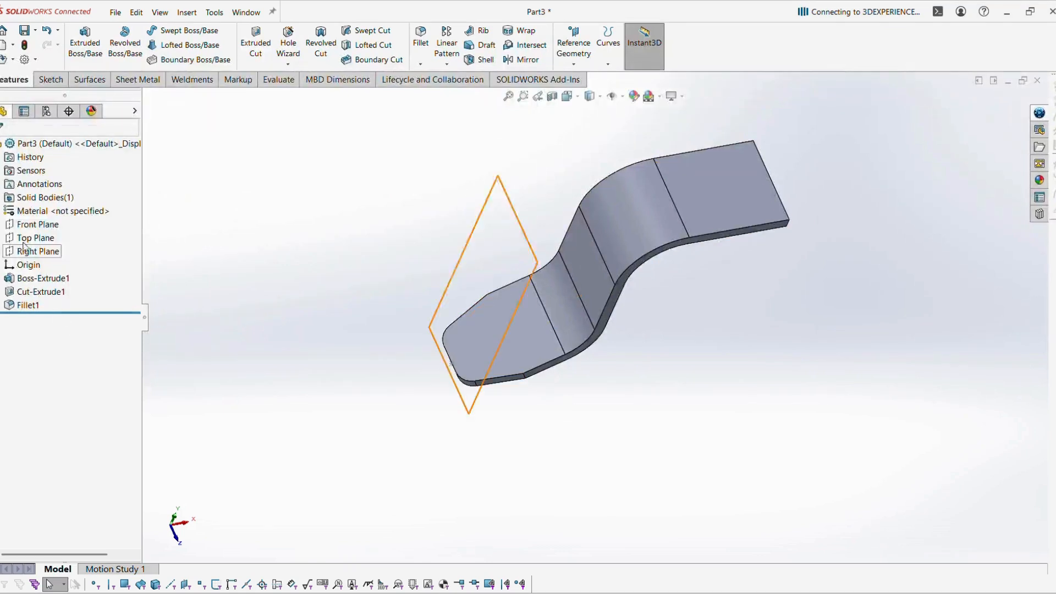
click(38, 223)
click(42, 210)
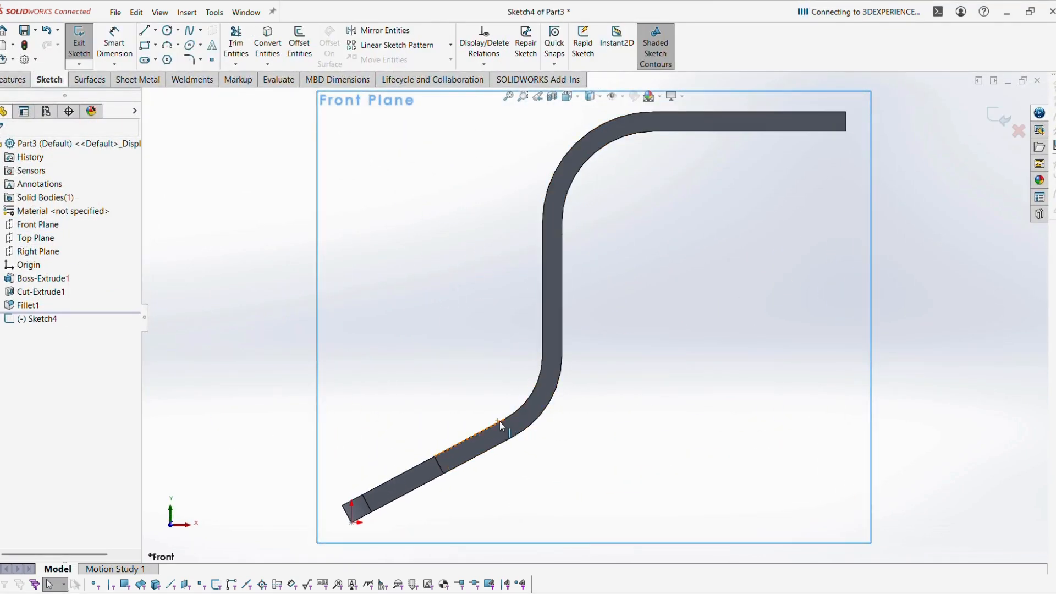
key(f)
click(146, 32)
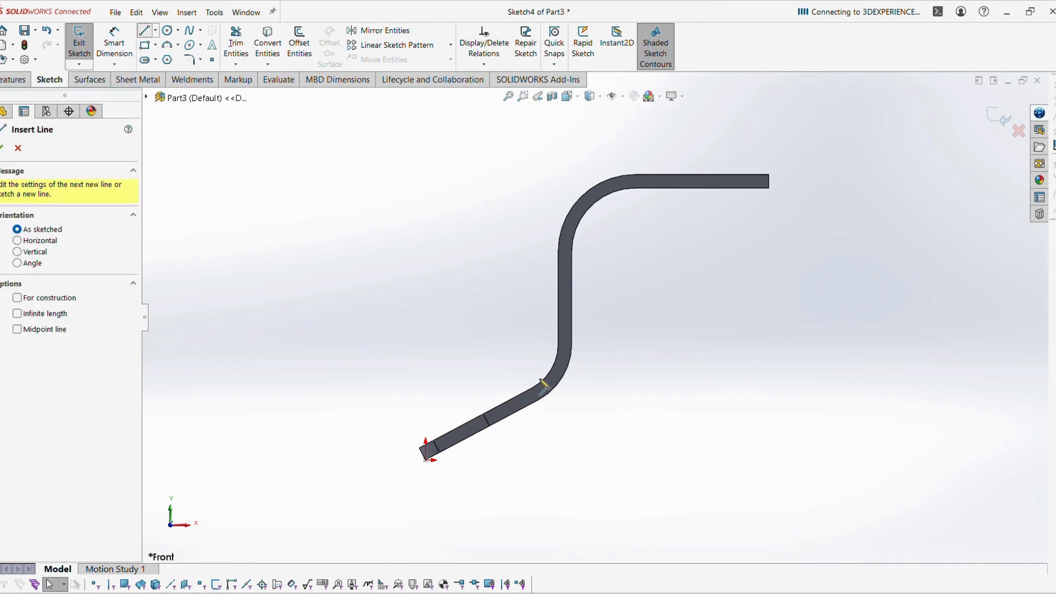
click(531, 388)
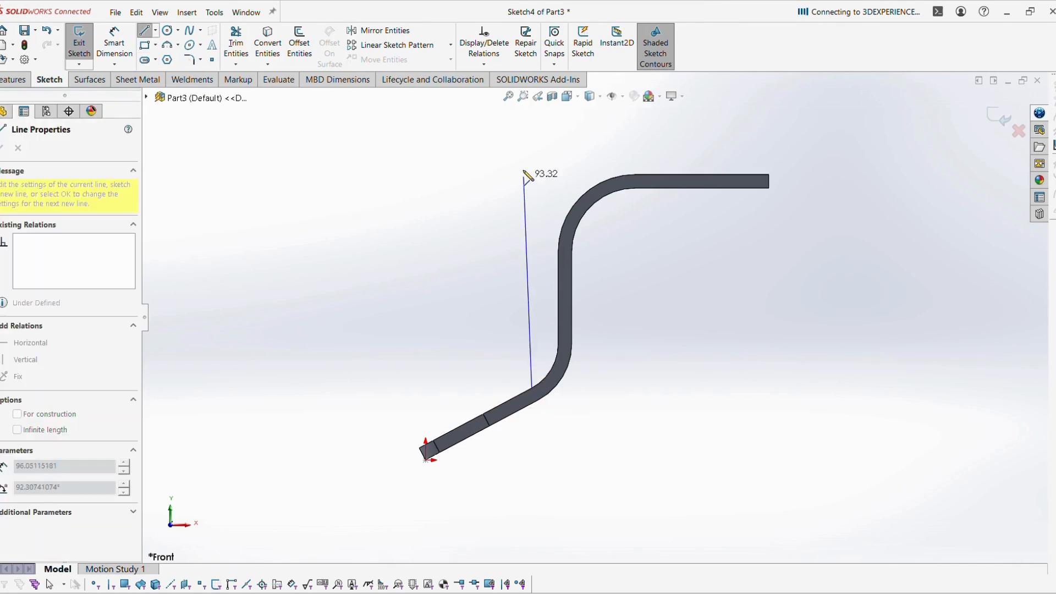
click(531, 163)
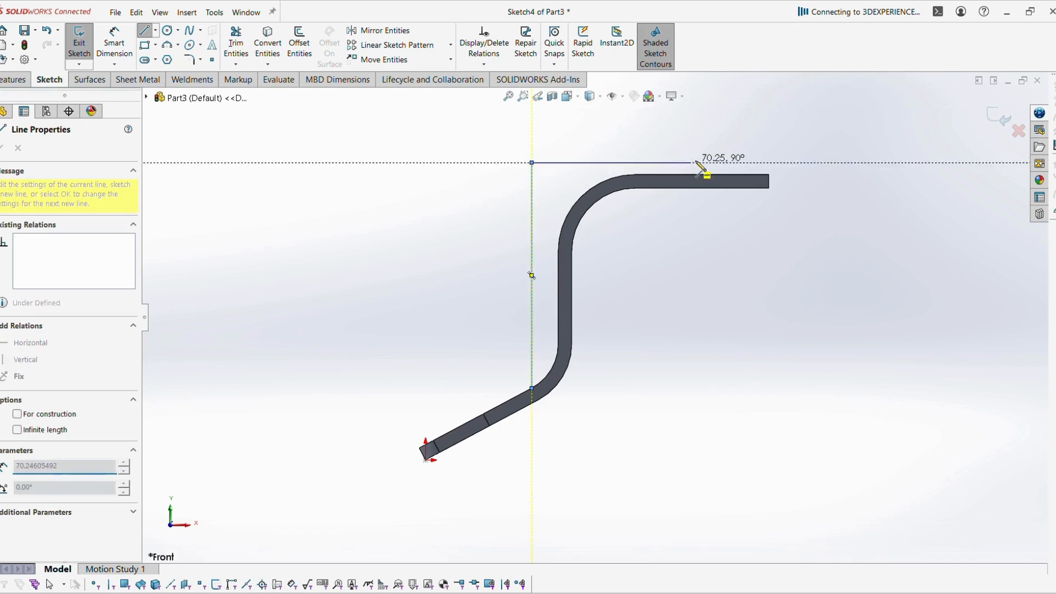
click(768, 164)
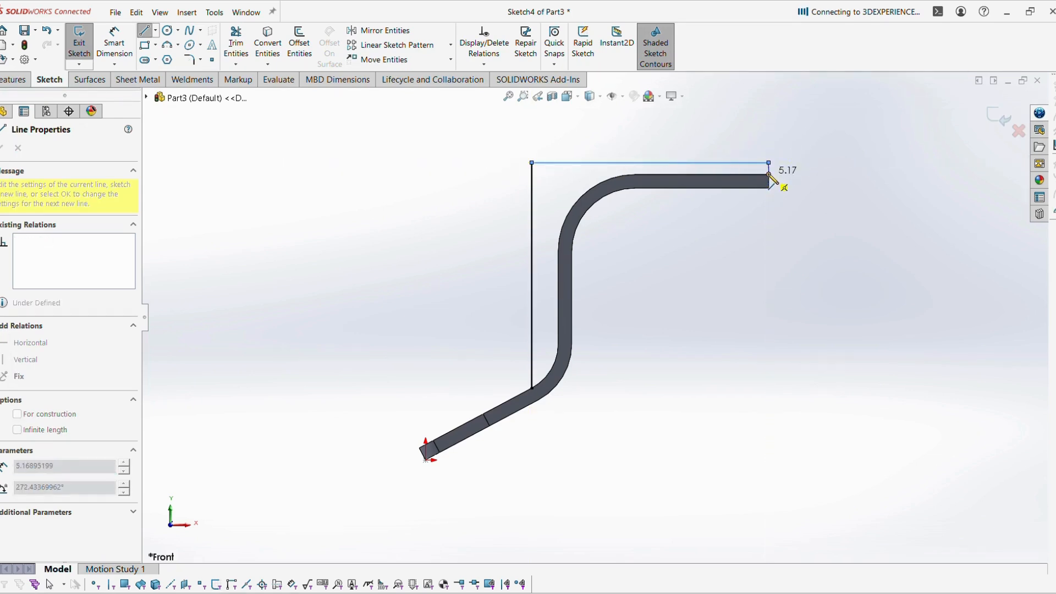
click(768, 175)
scroll(824, 200, down, 3)
key(Escape)
key(Escape)
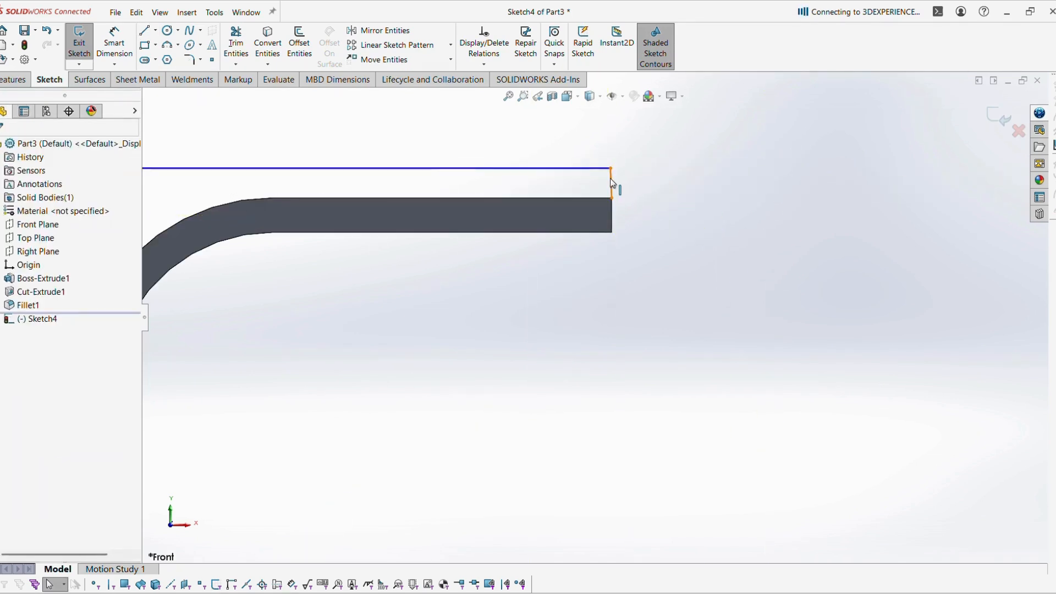
click(611, 183)
scroll(701, 362, up, 4)
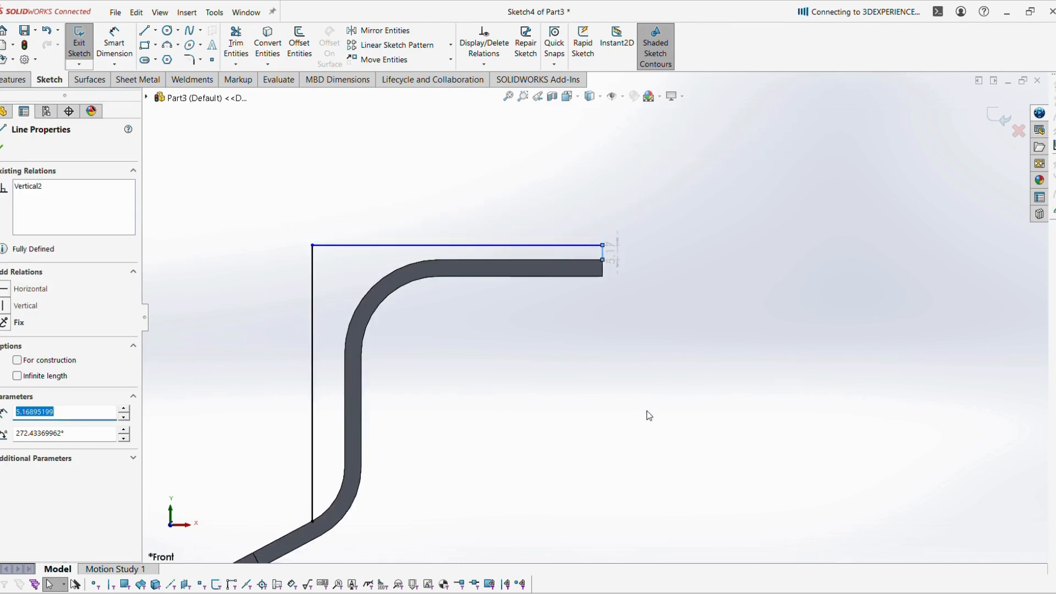
click(615, 426)
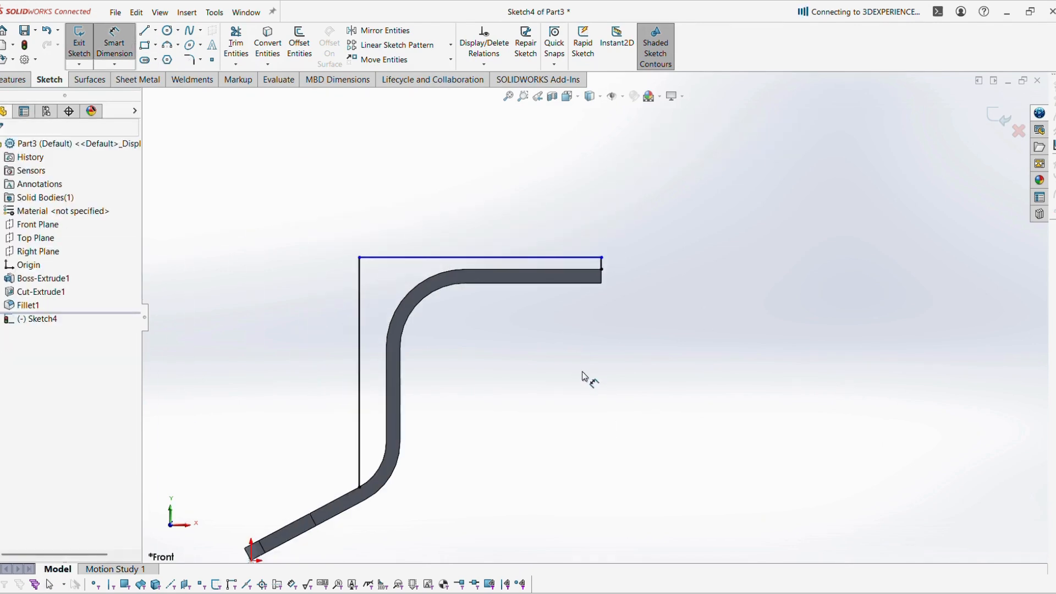
Step: Check the reference drawing and dimension the top sketch line 12 mm from the underside of the upper flange
key(alt+Tab)
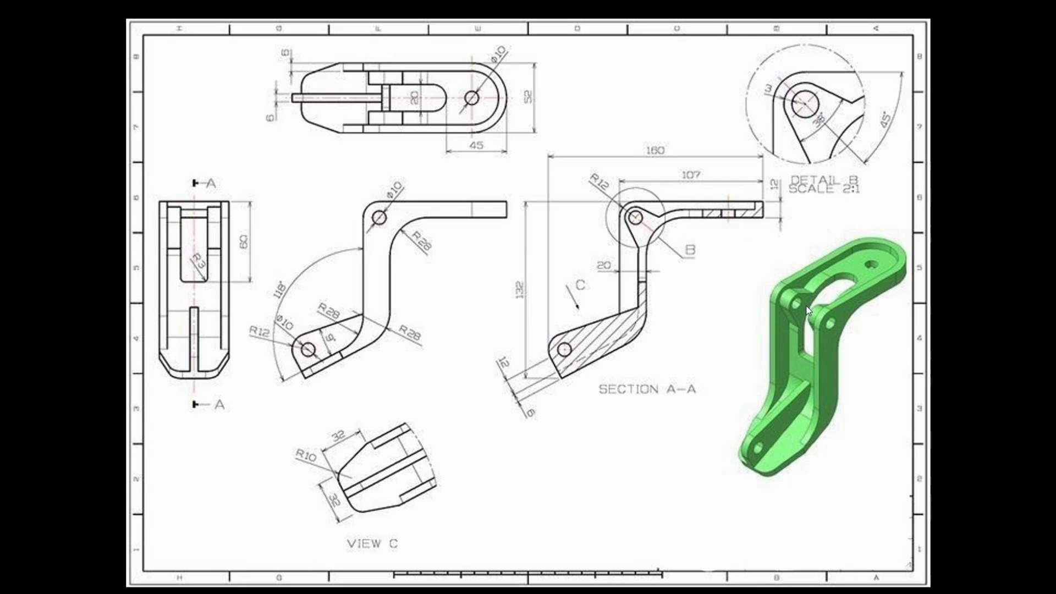
key(alt+Tab)
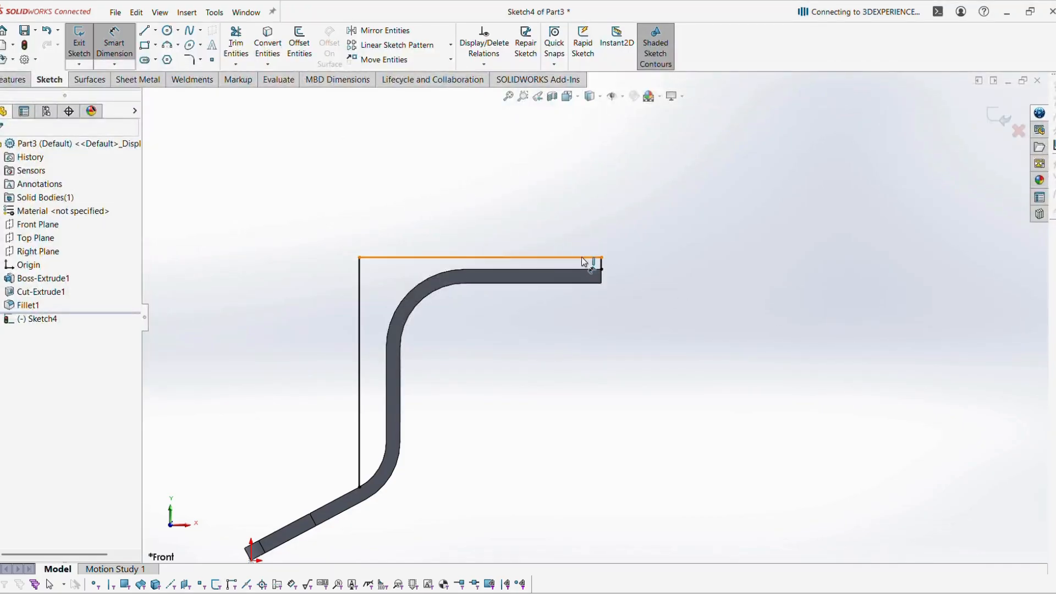
click(582, 256)
click(584, 282)
click(639, 276)
text(12)
key(Return)
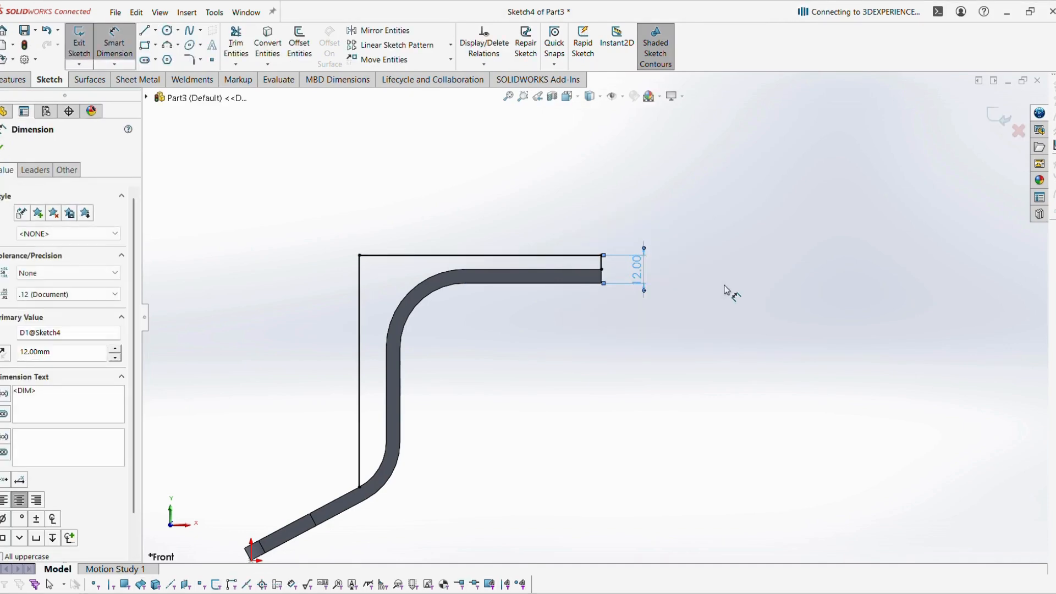
key(Escape)
Step: Close the profile by converting the body's upper straight edge, large bend arc, vertical edge and lower bend arc into sketch entities
key(alt+Tab)
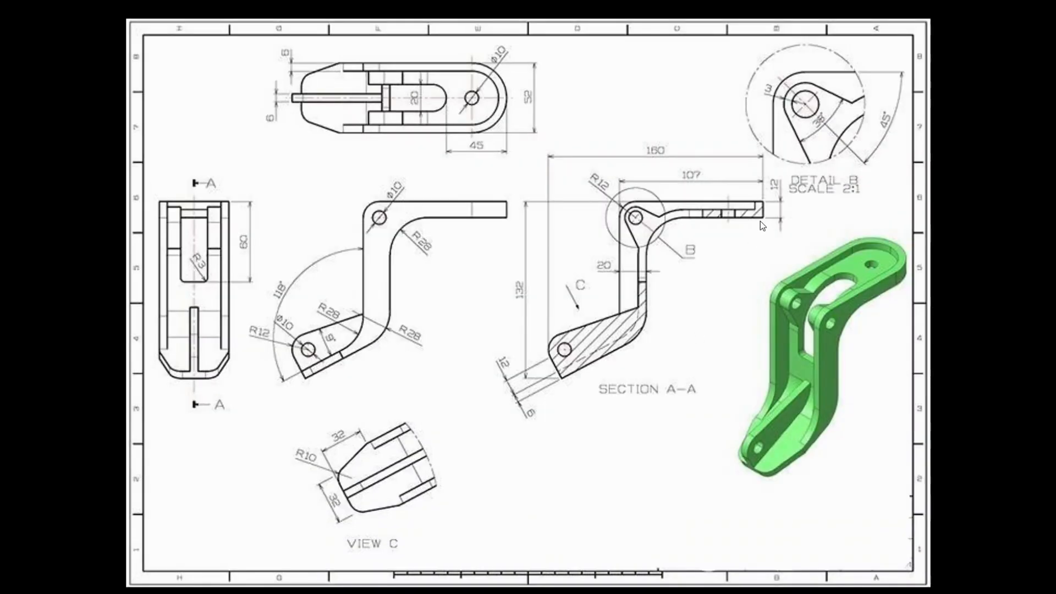
key(alt+Tab)
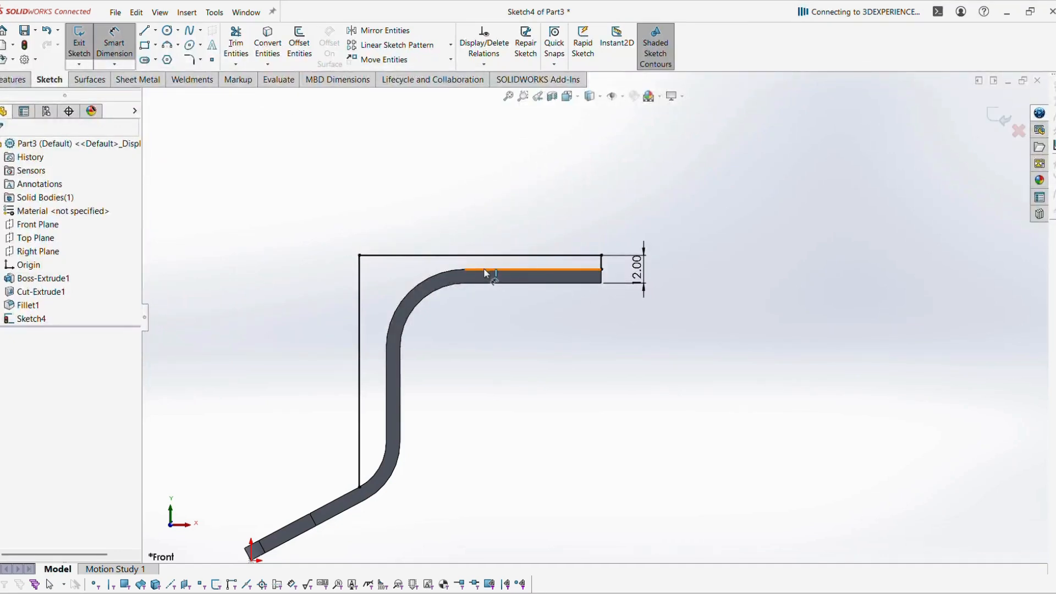
key(Escape)
click(474, 270)
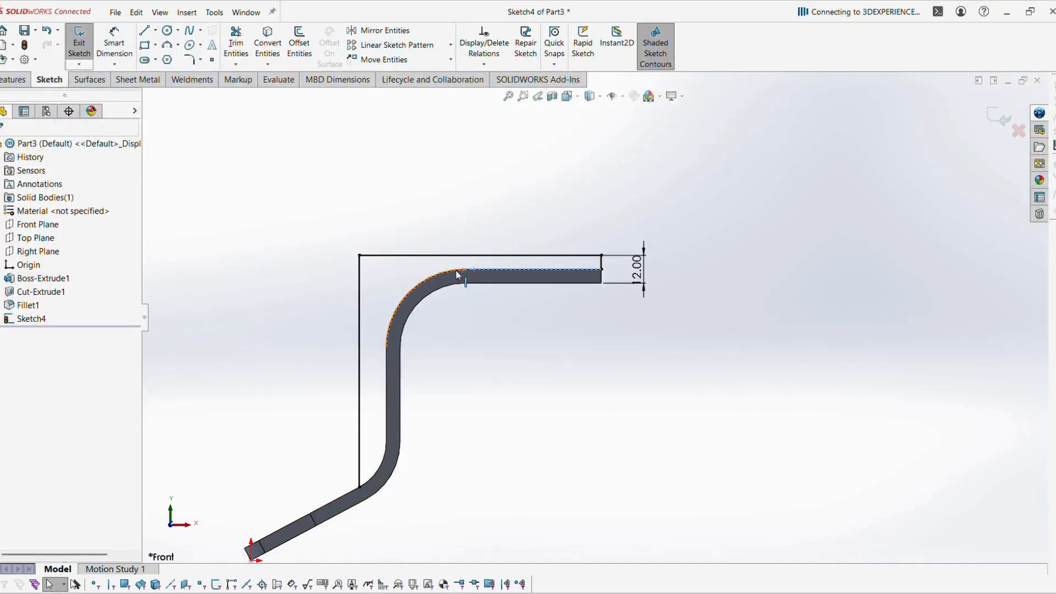
ctrl+click(456, 270)
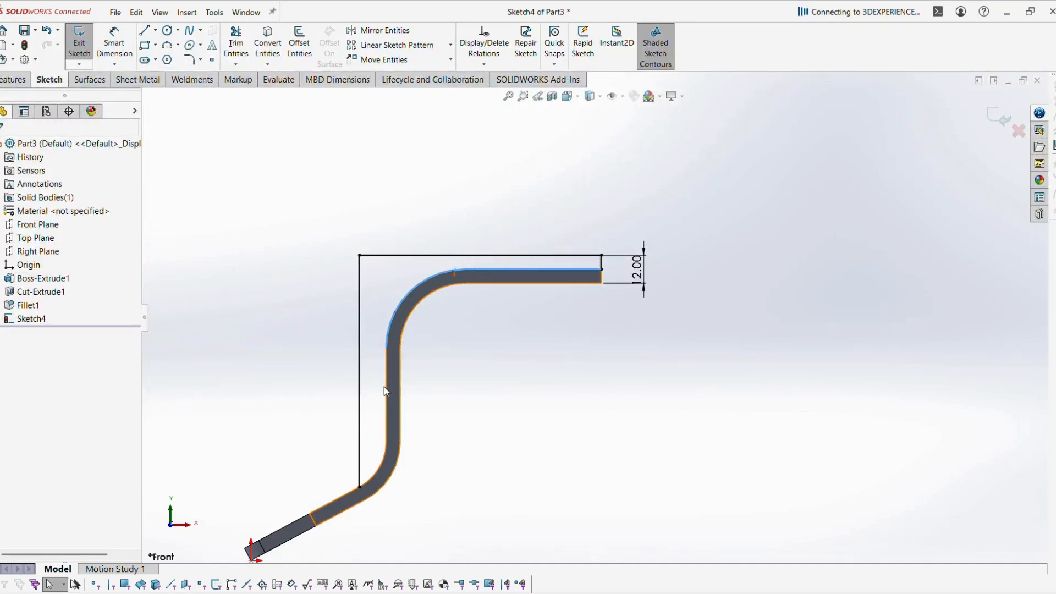
ctrl+click(385, 373)
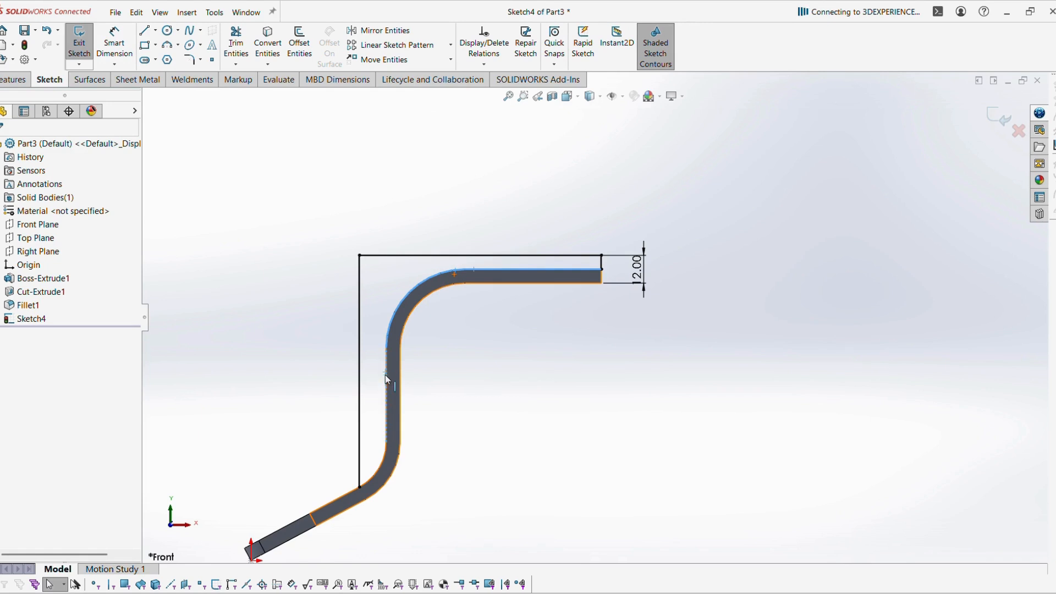
ctrl+click(385, 454)
click(268, 44)
key(f)
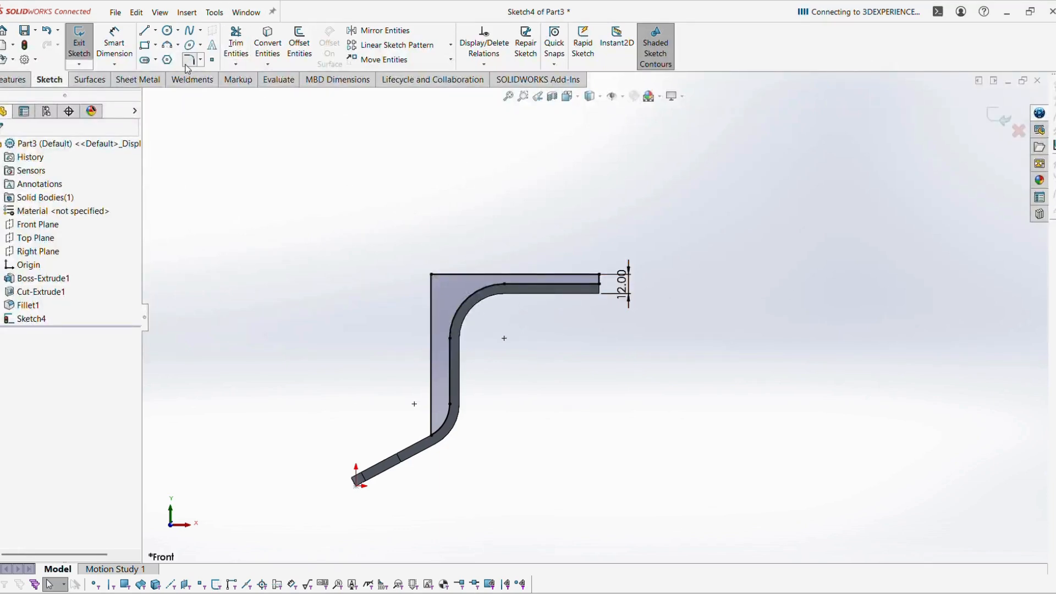
Step: Round the outer corner between the vertical and horizontal sketch lines with a 12 mm sketch fillet
click(188, 60)
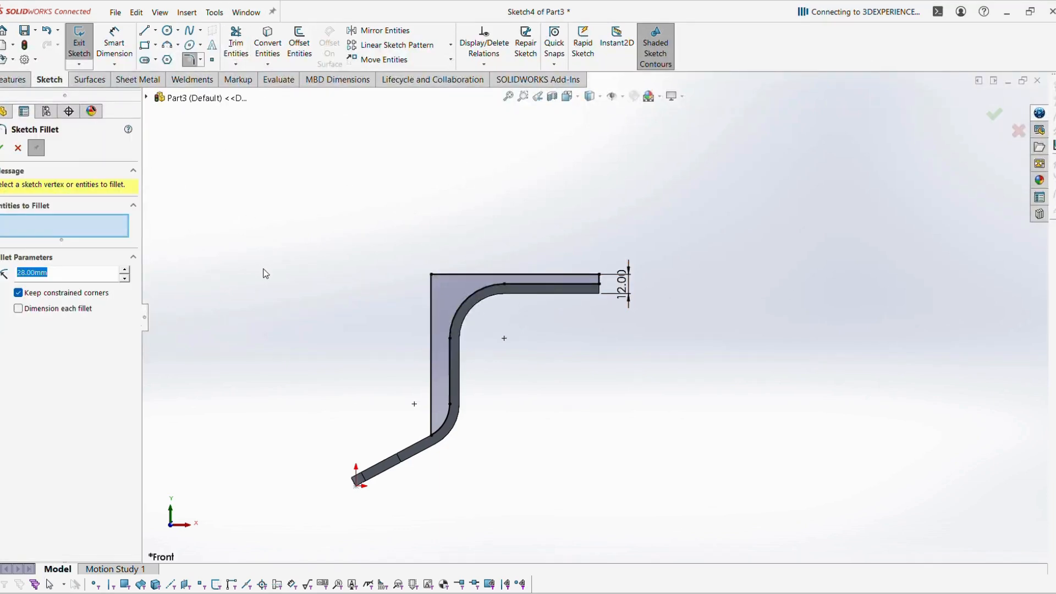
text(1)
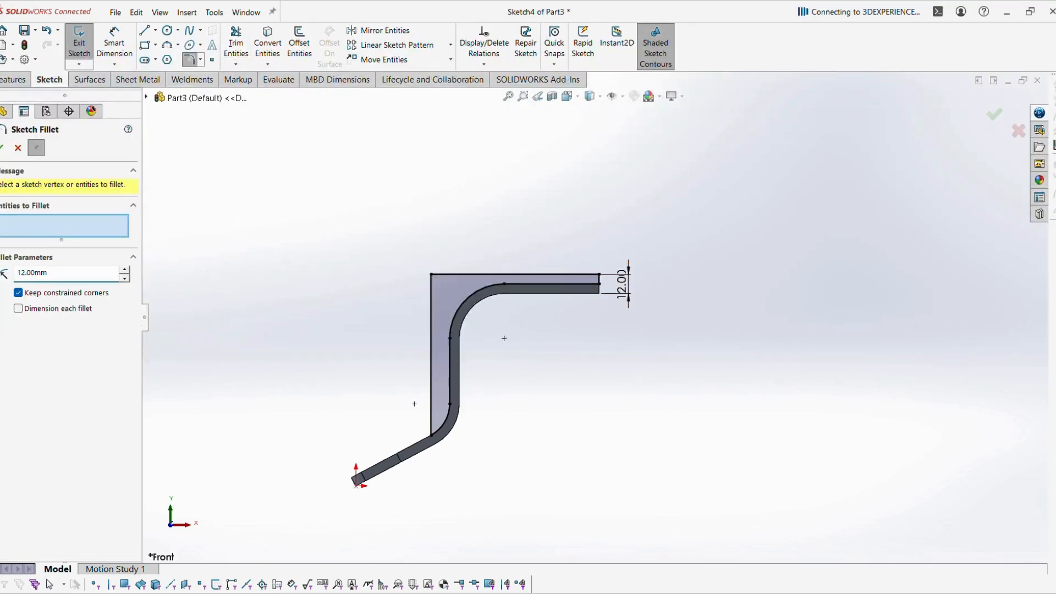
click(433, 278)
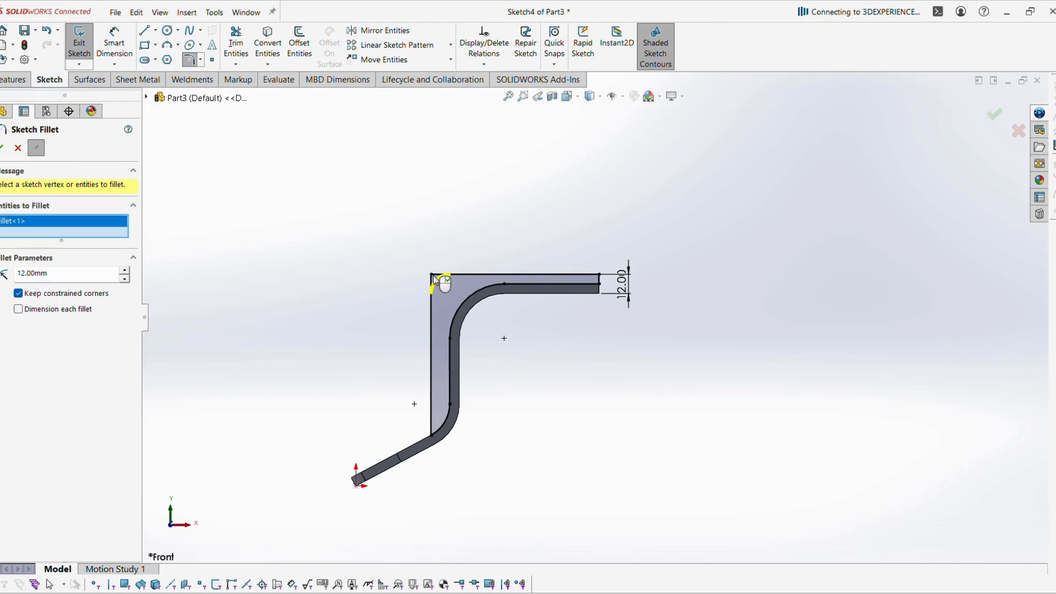
click(2, 148)
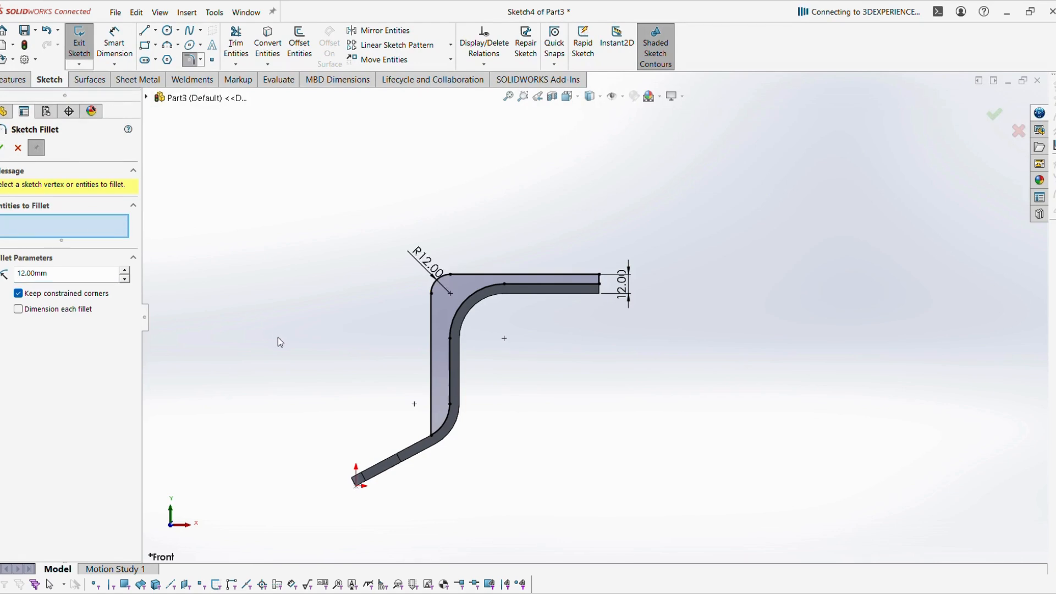
key(Escape)
Step: Finish the sketch and extrude the profile 52 mm with the Mid Plane end condition, merging it with the body
click(998, 116)
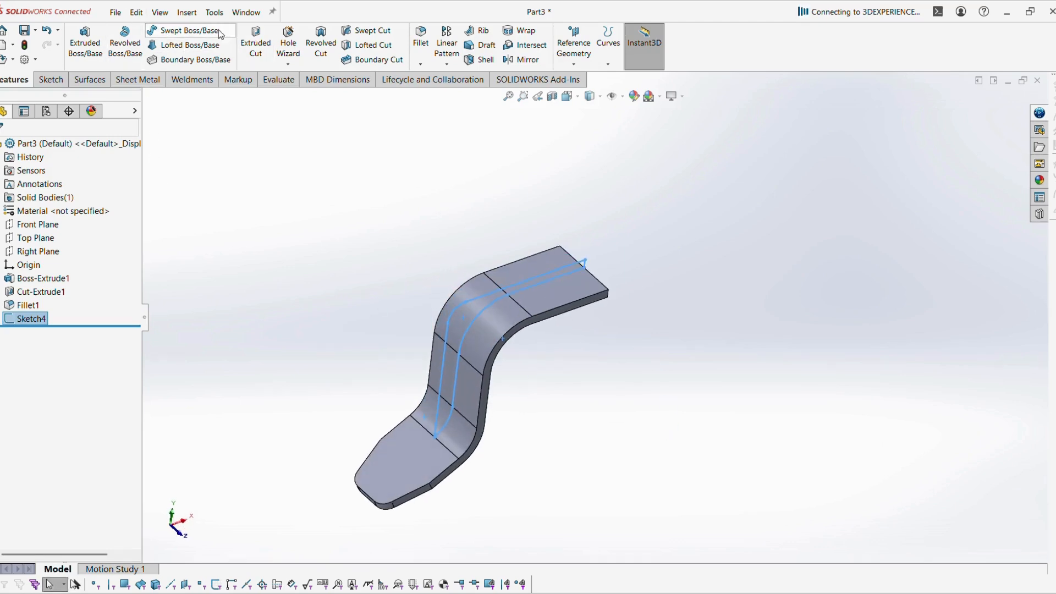
click(85, 43)
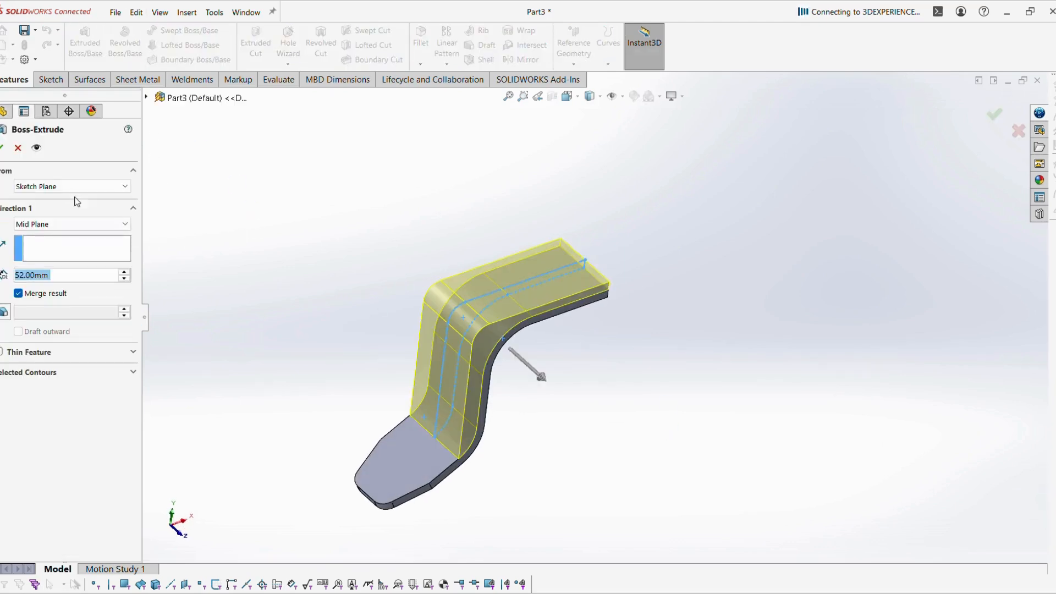
key(Return)
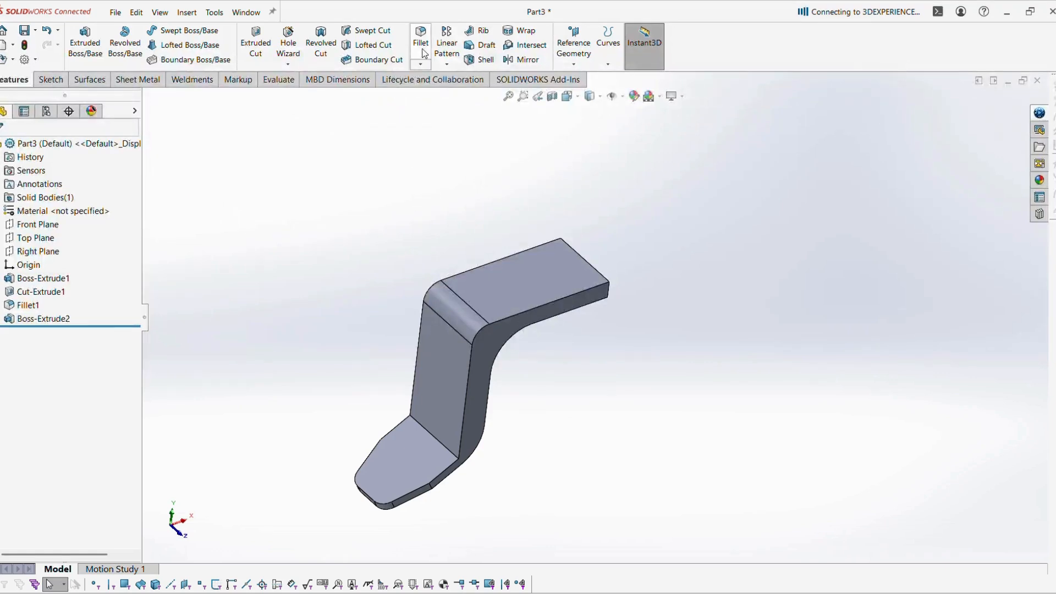
Step: Apply a full round fillet to the upper flange's end face, using the bracket's two side faces as side face sets
click(420, 40)
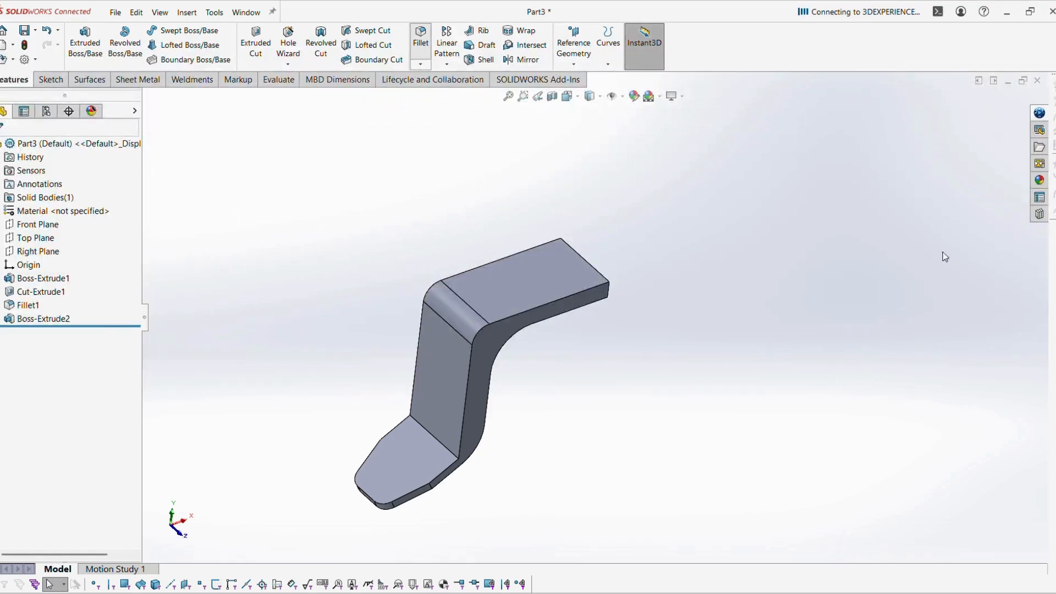
click(83, 205)
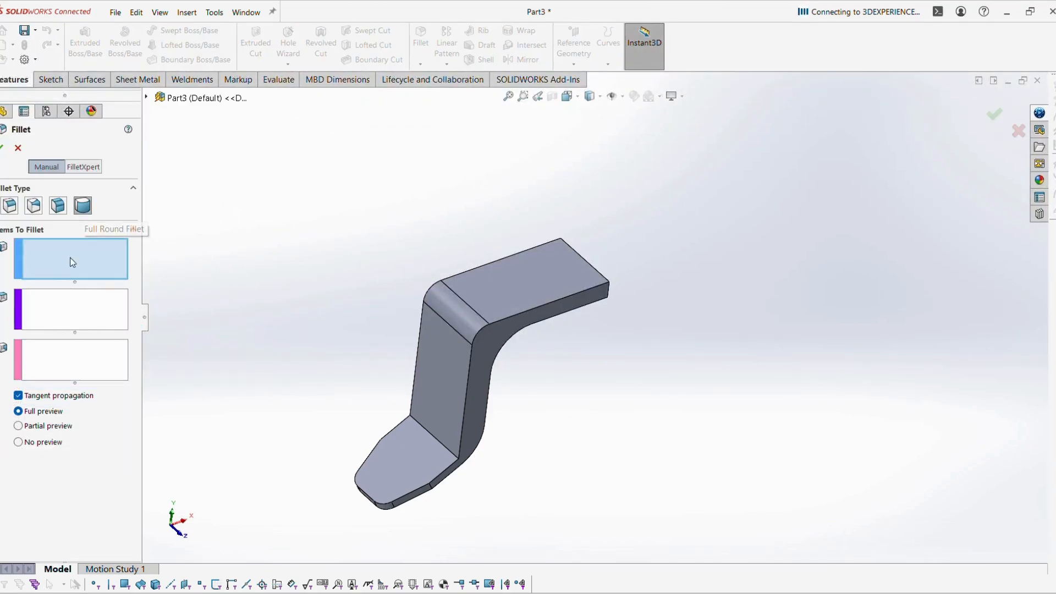
click(602, 301)
middle_drag(658, 339, 589, 478)
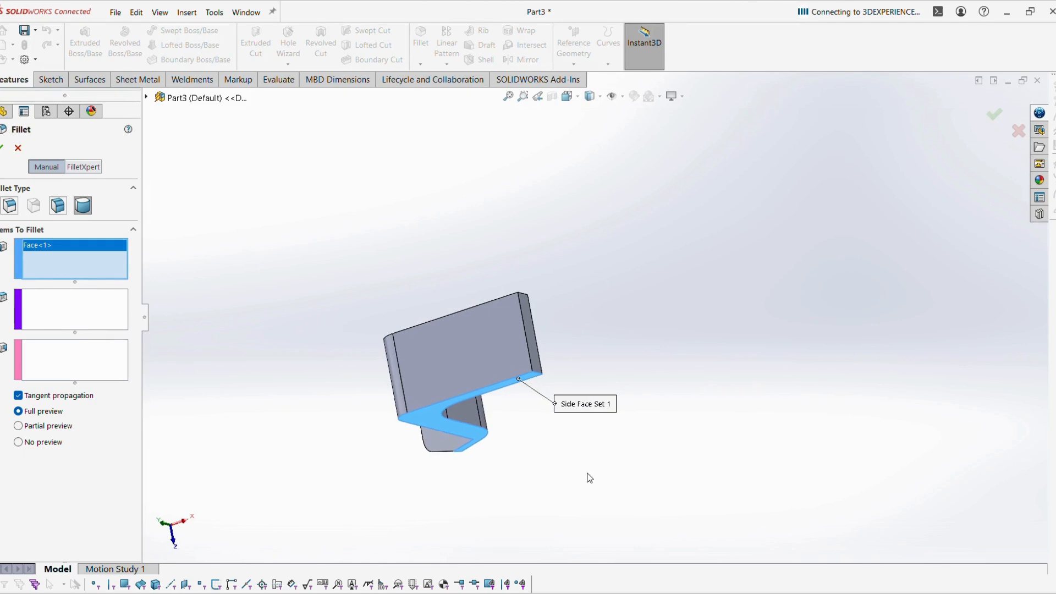
click(76, 312)
middle_drag(460, 372, 532, 426)
click(533, 426)
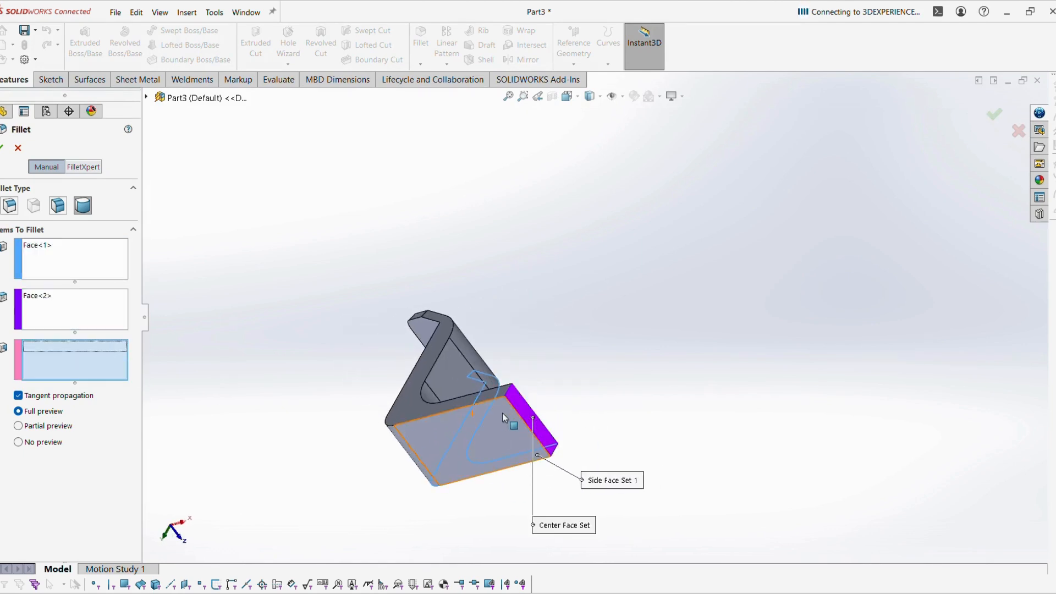
click(469, 398)
middle_drag(470, 398, 516, 336)
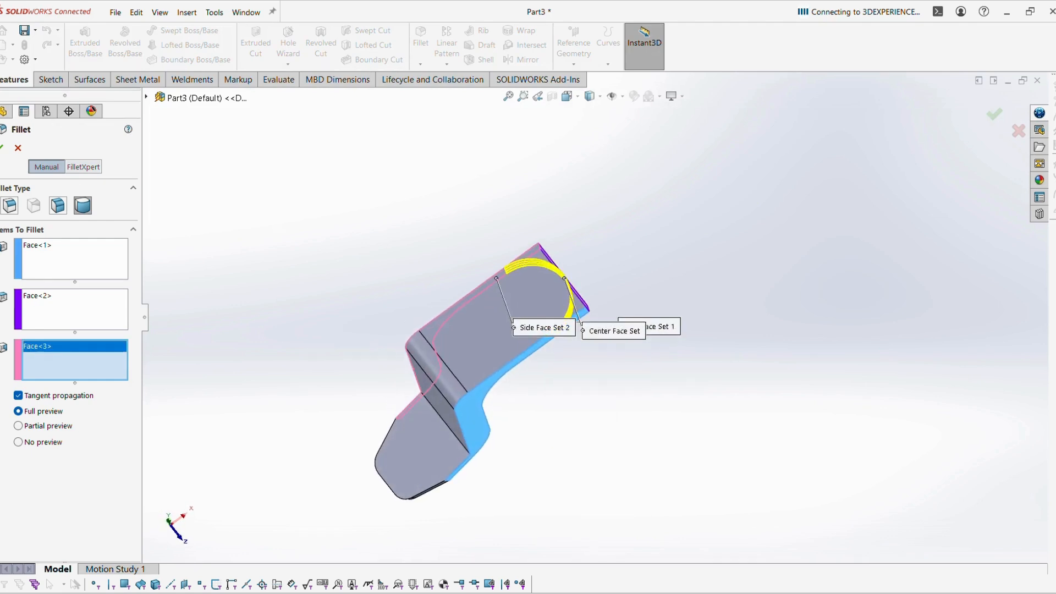
key(Return)
middle_drag(365, 239, 589, 248)
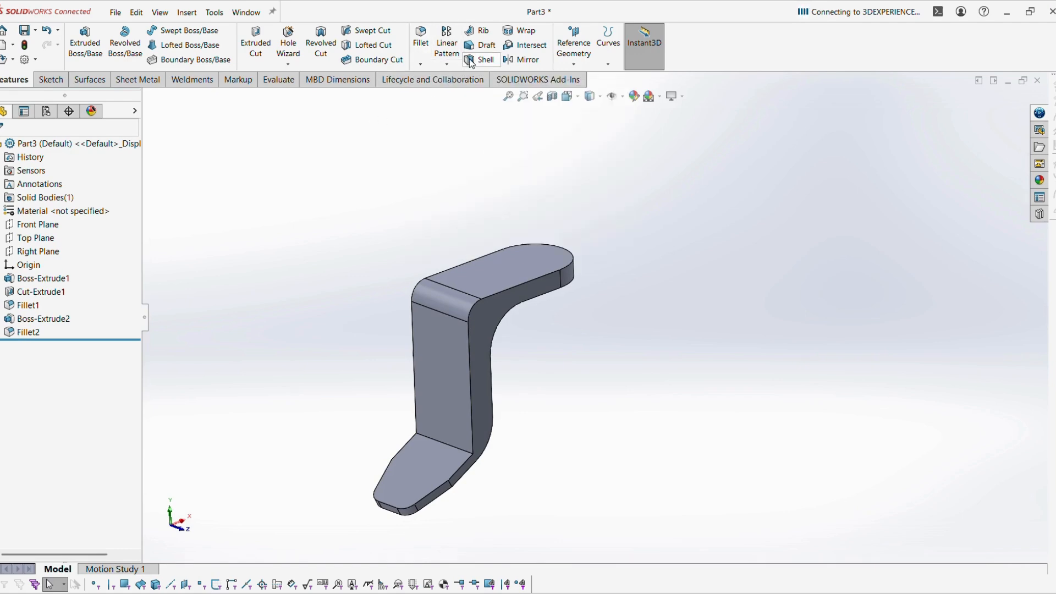
Step: Start a Shell feature on the bracket with a 6 mm wall thickness and the preview shown
click(487, 59)
middle_drag(641, 251, 460, 283)
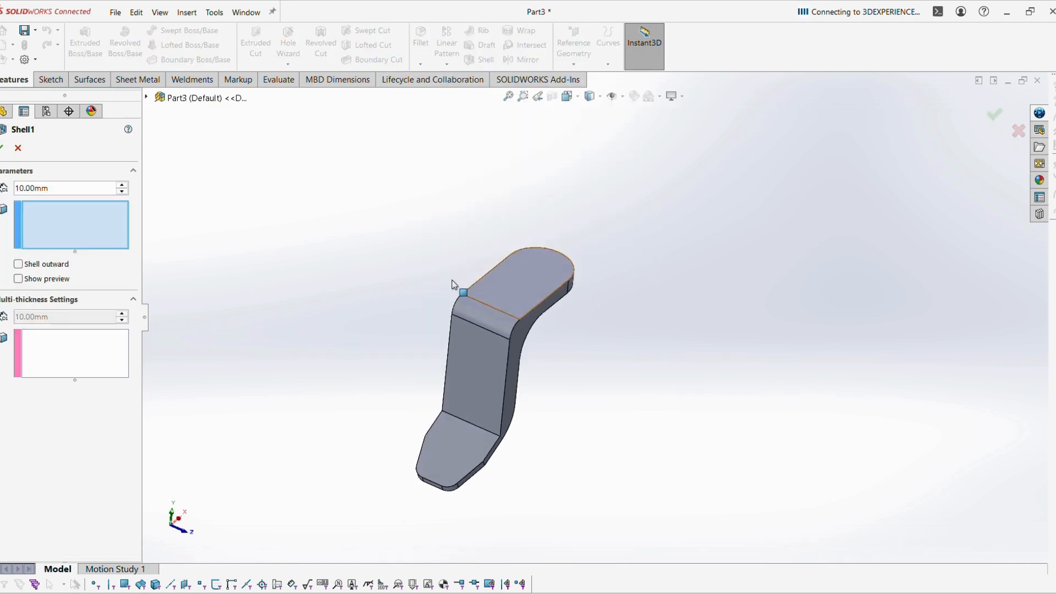
key(alt+Tab)
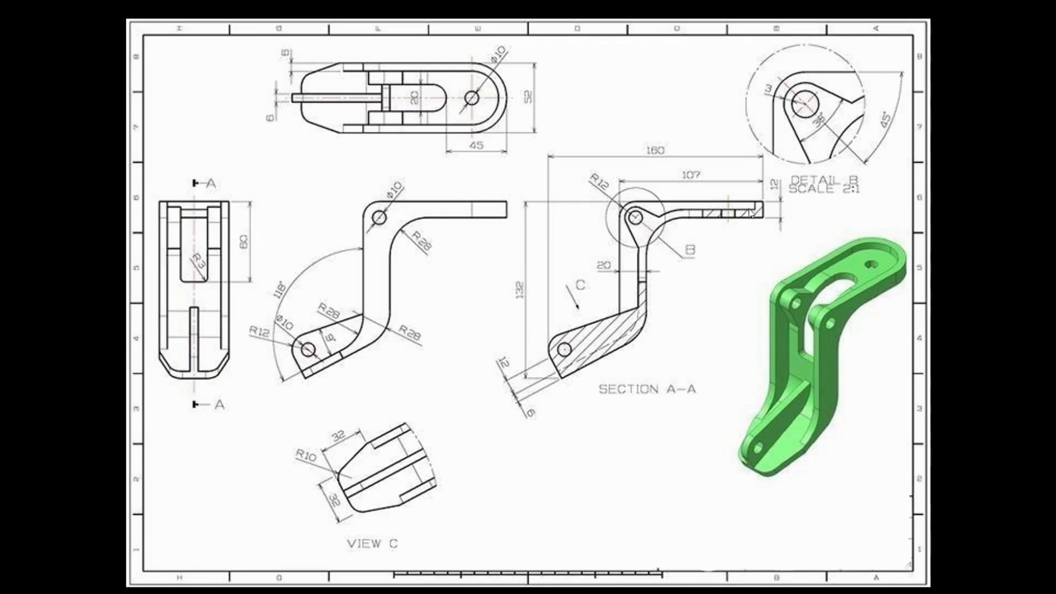
key(alt+Tab)
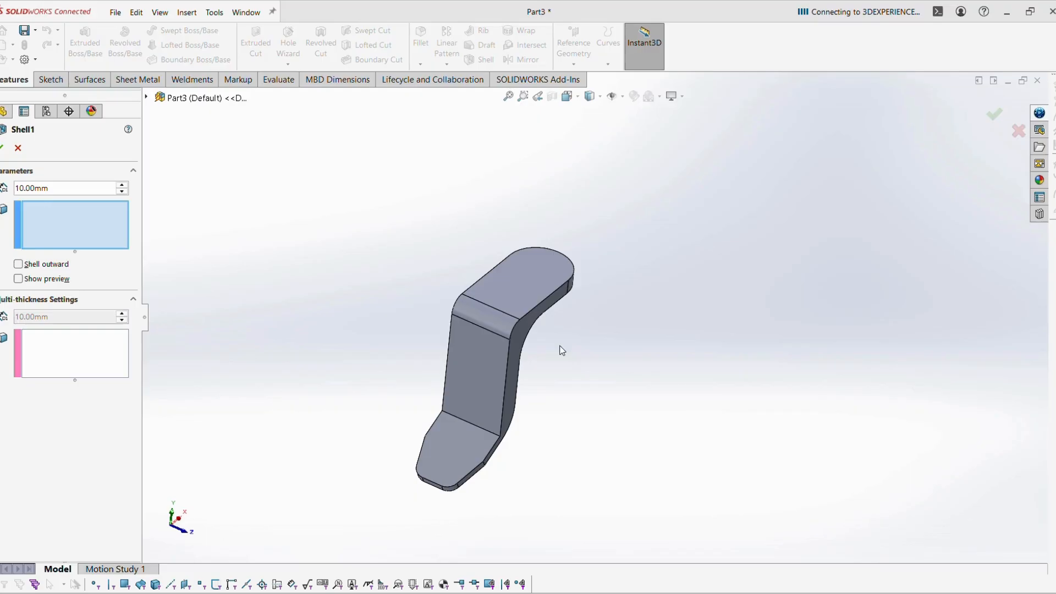
double_click(42, 188)
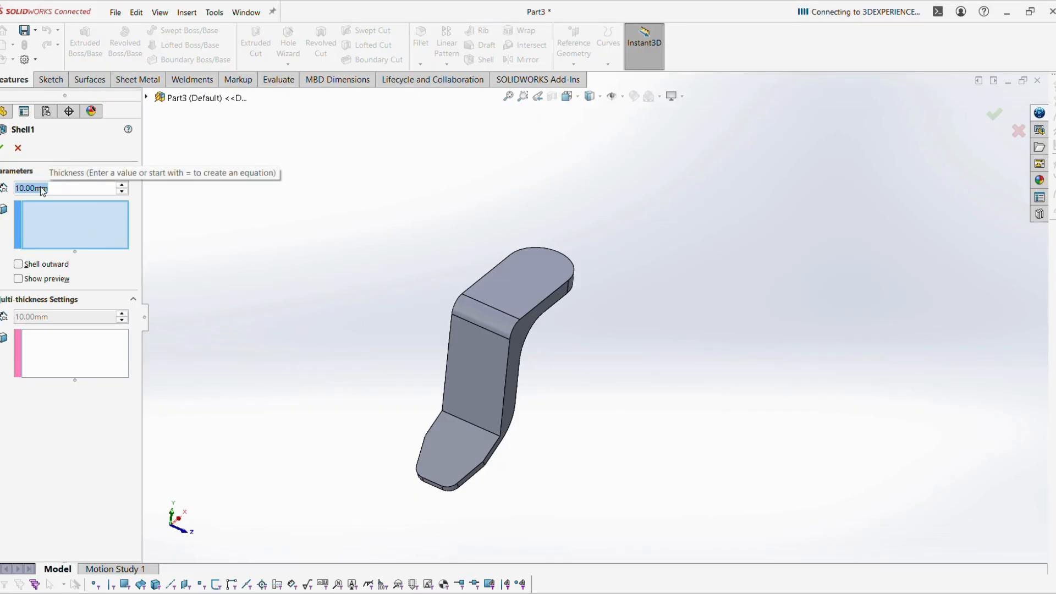
text(6)
key(Return)
click(59, 279)
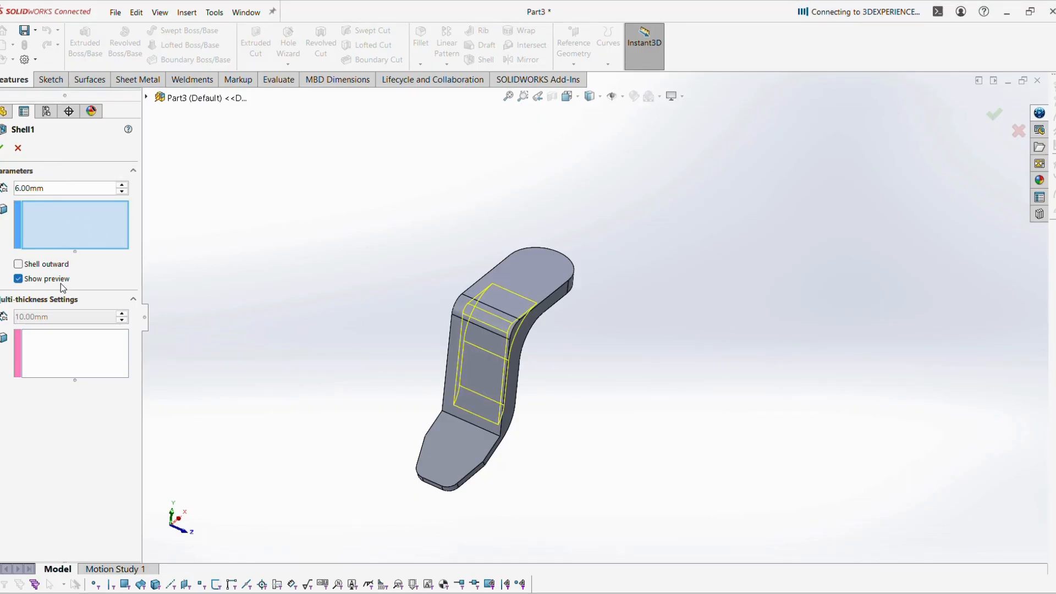
Step: Remove the outer vertical face, the outer bend face and the upper flange's top face, and apply the shell
click(464, 395)
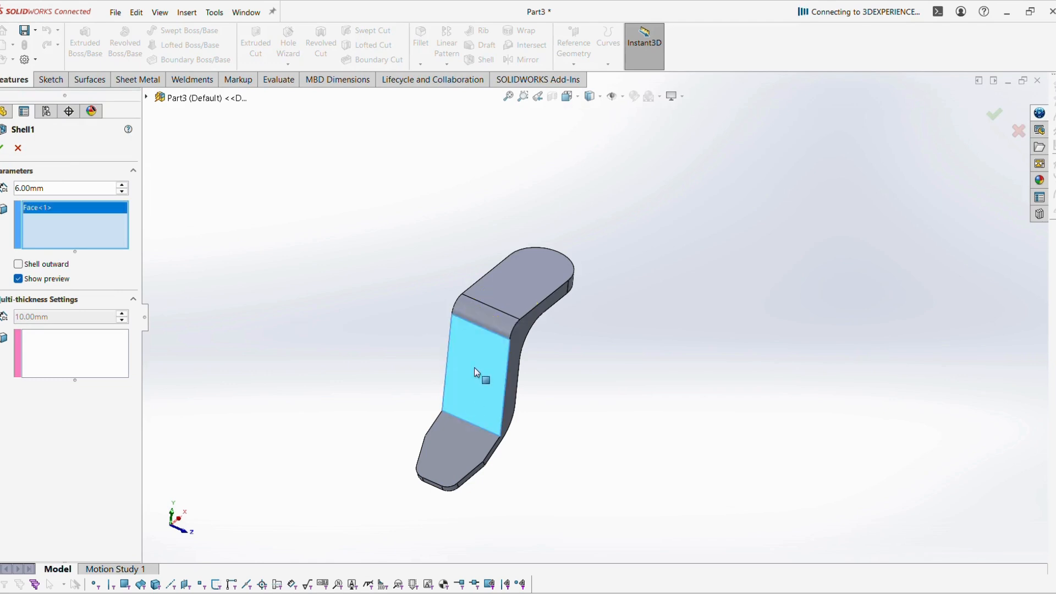
click(487, 320)
click(520, 285)
mouse_move(569, 310)
middle_down()
mouse_move(599, 327)
mouse_move(583, 318)
middle_up()
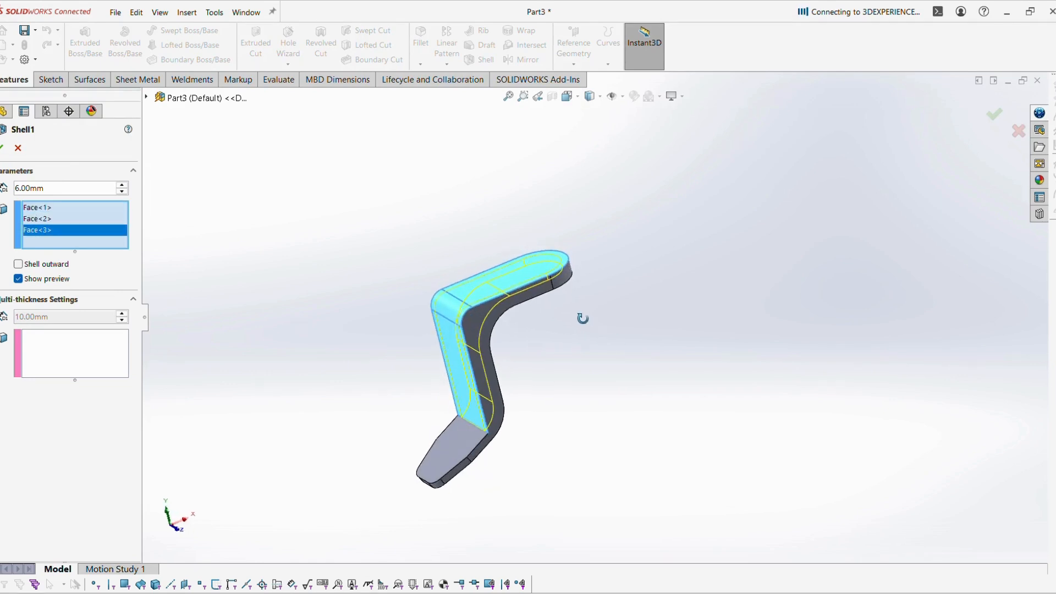
key(Return)
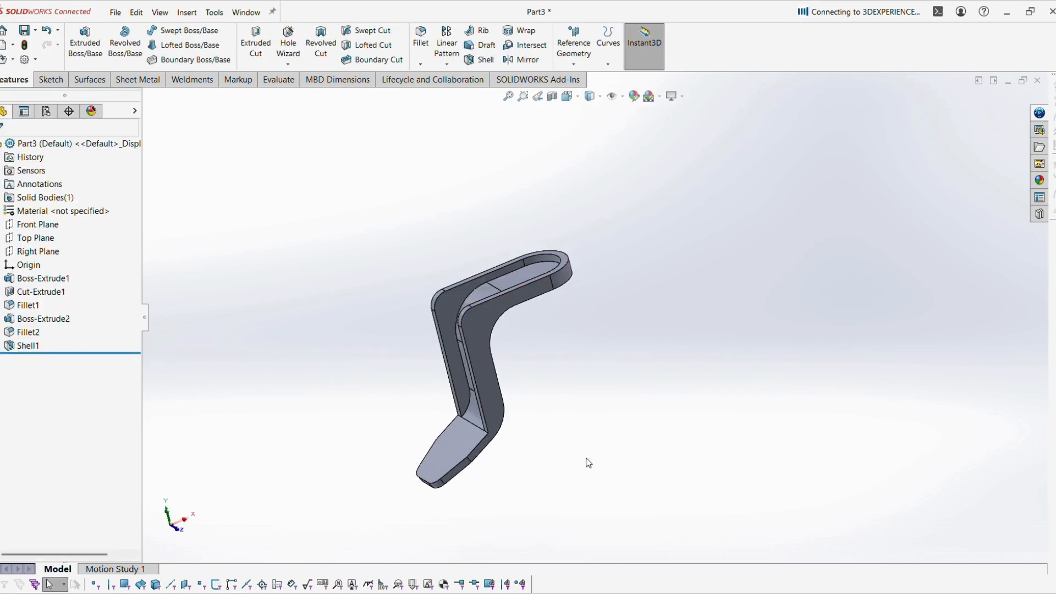
mouse_move(587, 461)
middle_down()
mouse_move(651, 381)
mouse_move(615, 381)
mouse_move(573, 454)
middle_up()
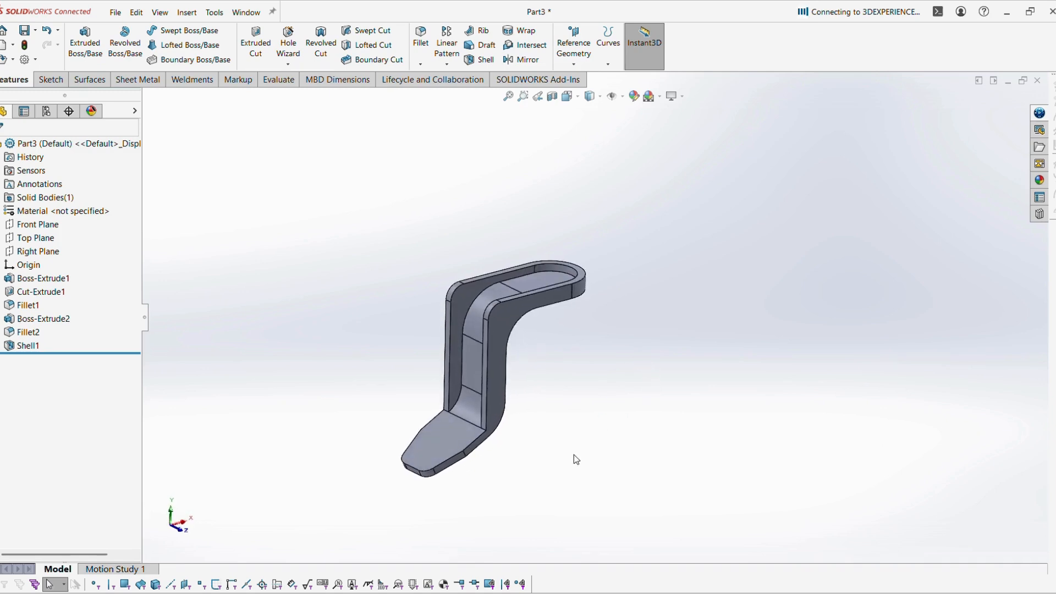
Step: Apply a 28 mm constant-size fillet to the inner edge where the vertical side walls meet the lower flange
scroll(493, 414, down, 5)
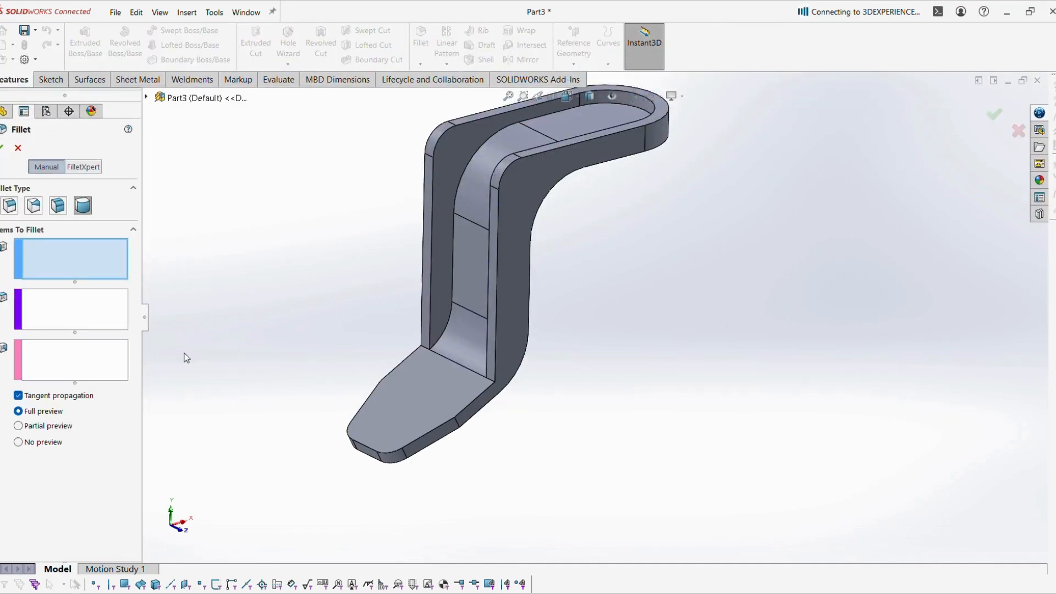
click(8, 211)
double_click(81, 408)
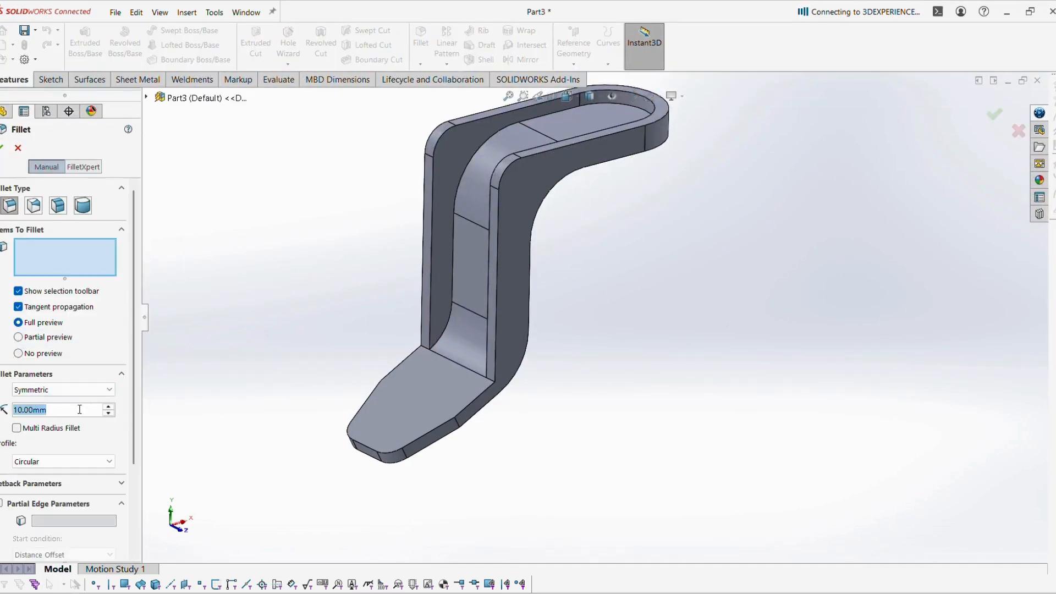
text(28)
key(Return)
click(425, 349)
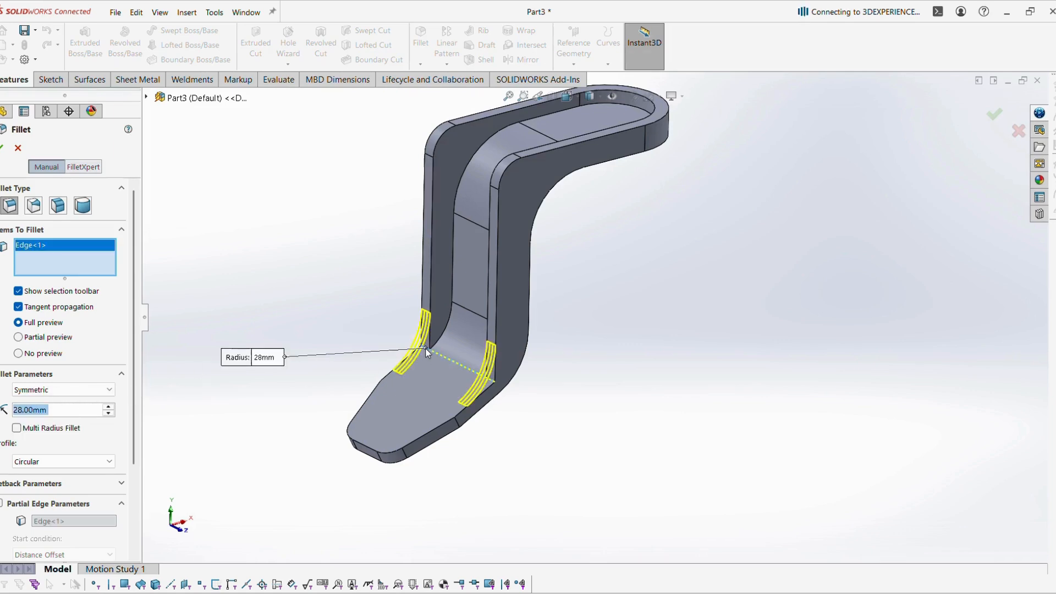
middle_drag(573, 418, 578, 431)
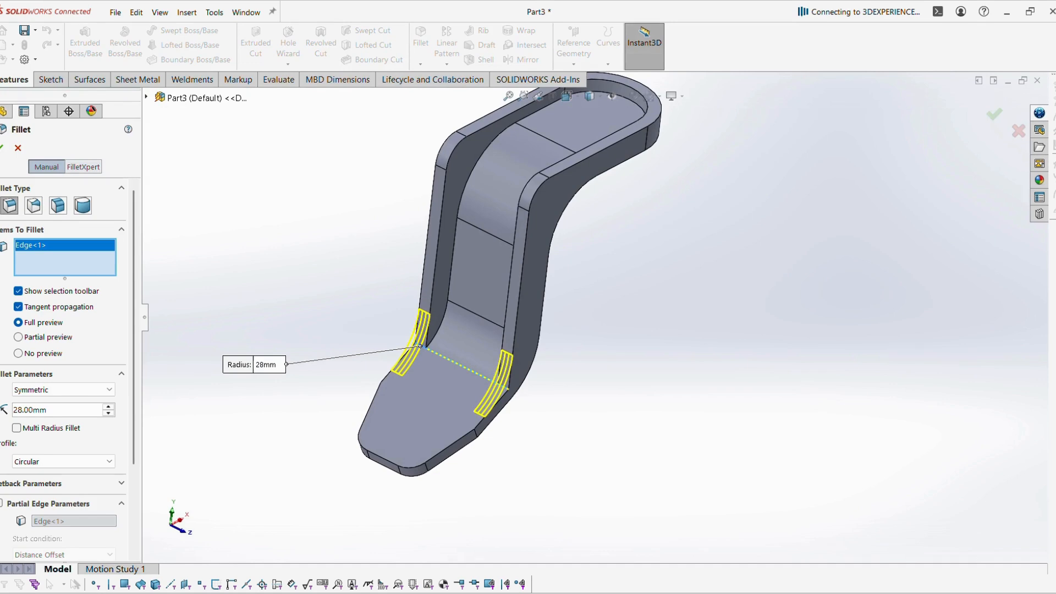
click(2, 146)
click(218, 288)
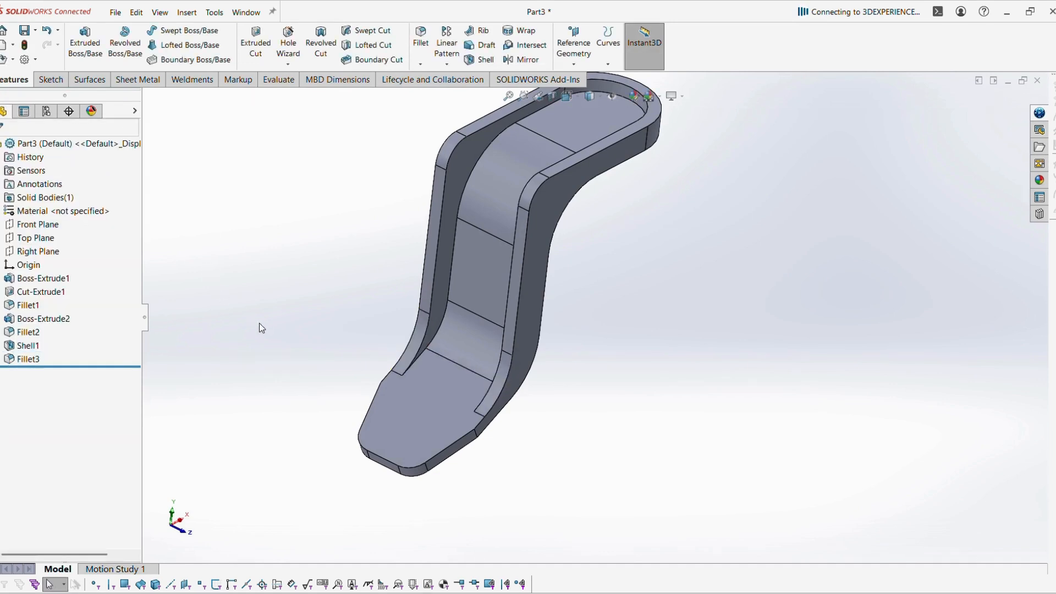
Step: Check the reference drawing and open a new sketch on the Front Plane, focused on the upper bend
middle_drag(259, 323, 298, 322)
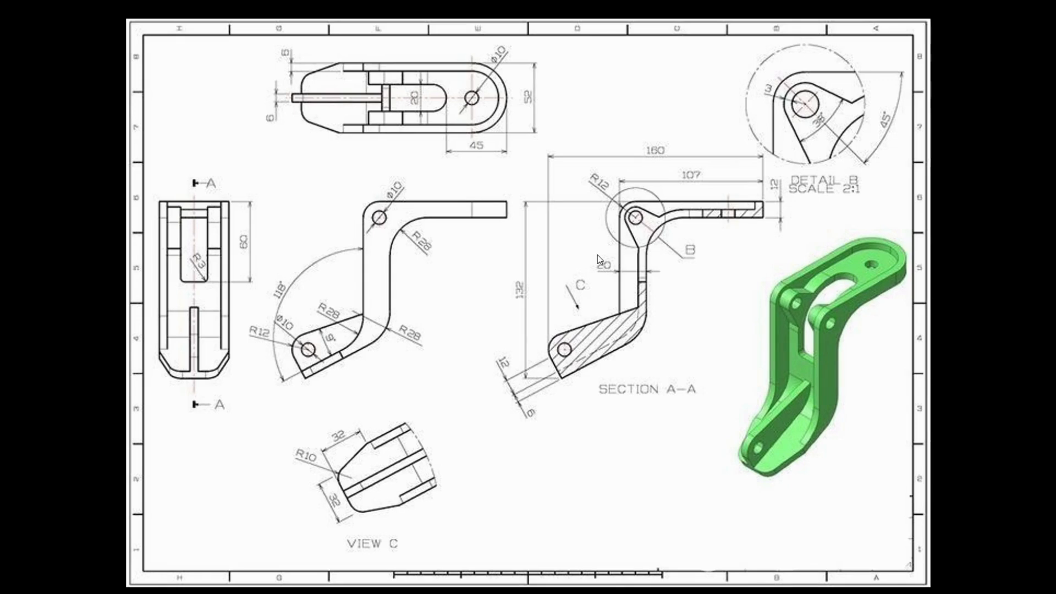
key(alt+Tab)
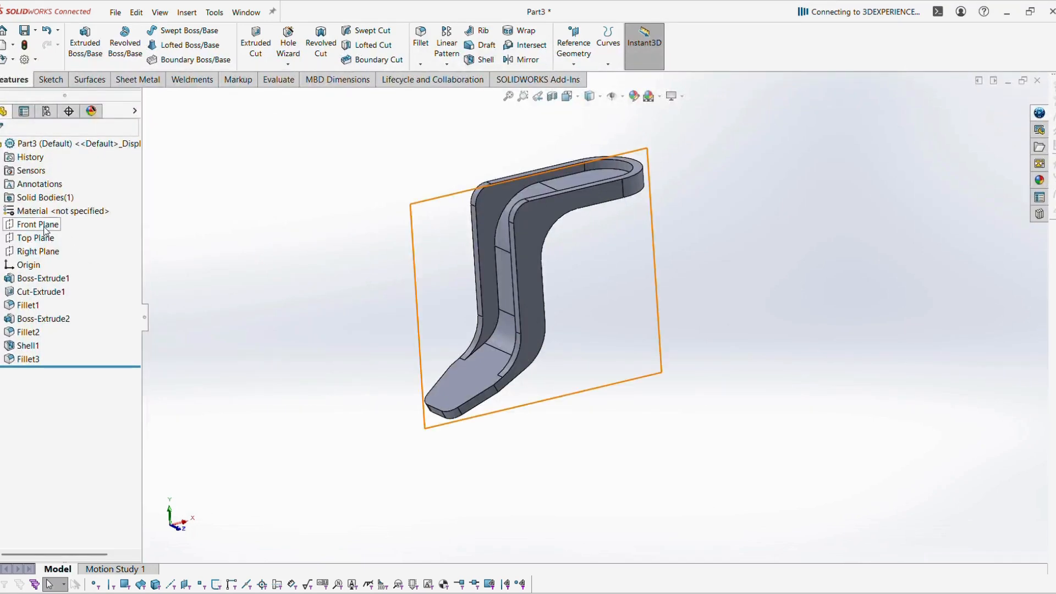
click(39, 224)
click(56, 210)
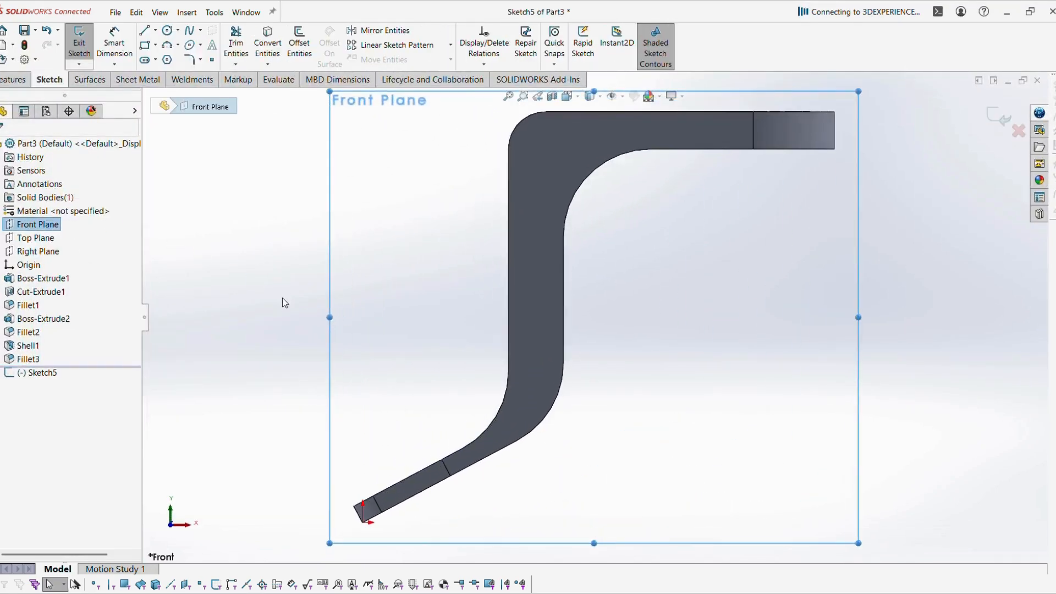
scroll(737, 365, up, 4)
scroll(641, 218, down, 4)
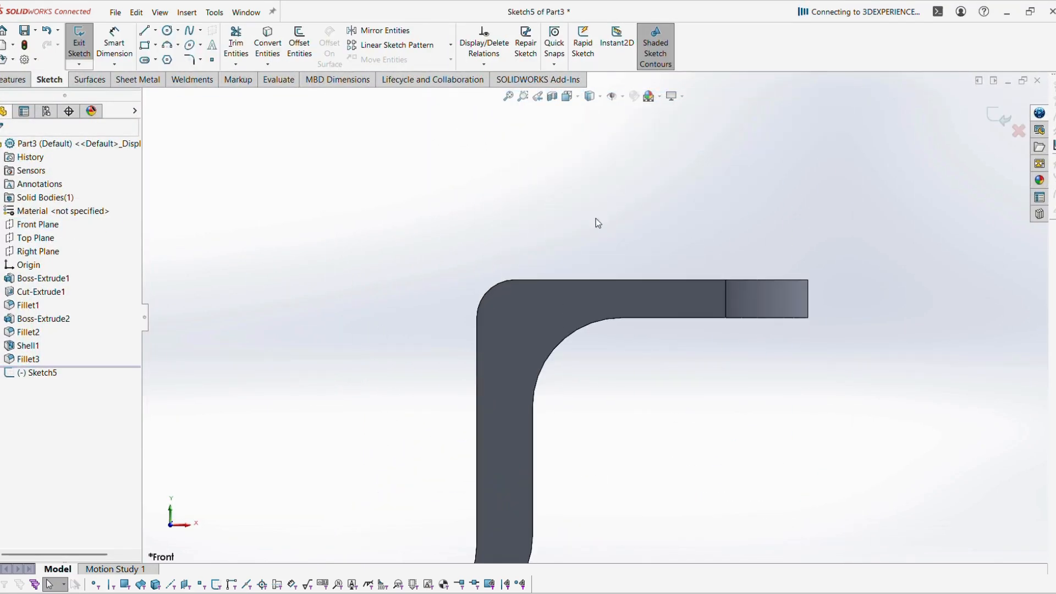
Step: Change the background scene to Plain White
click(682, 96)
click(660, 97)
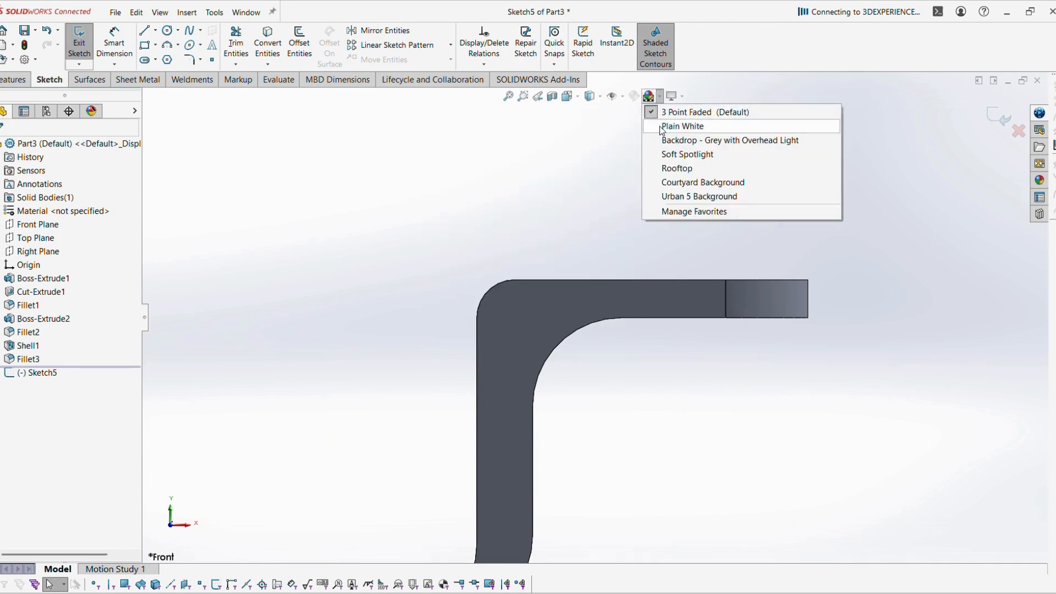
click(690, 127)
scroll(622, 395, down, 2)
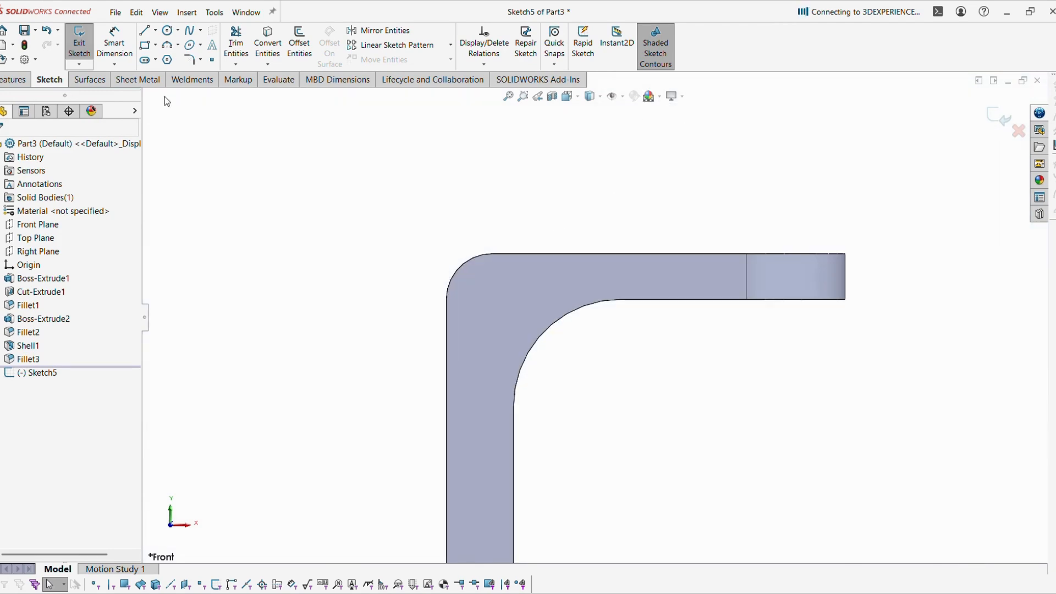
Step: Sketch a circle about 9.6 mm in diameter inside the upper bend and make it concentric with the outer rounded corner
click(168, 30)
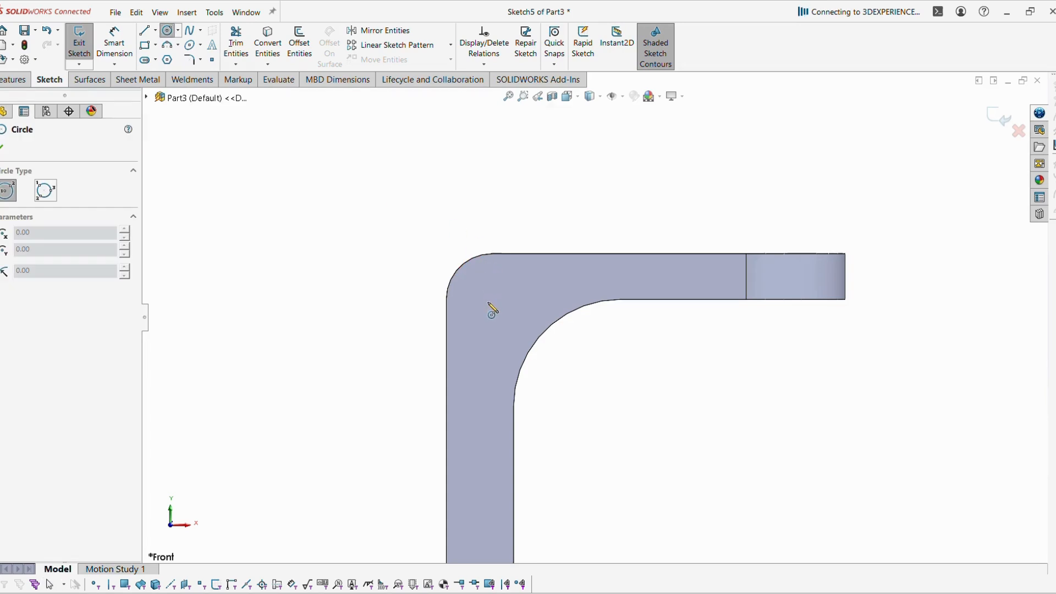
click(486, 298)
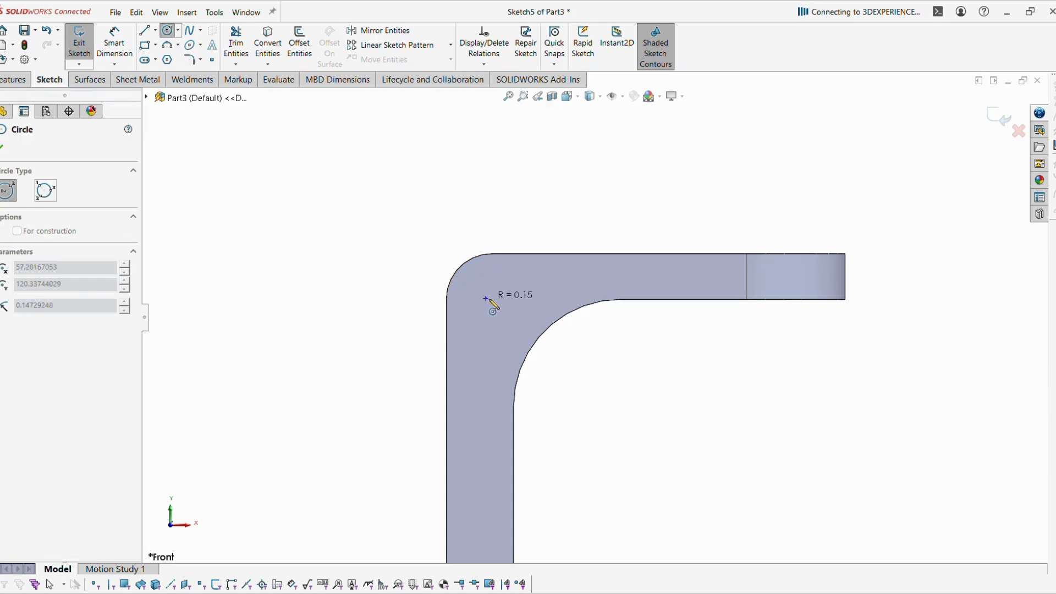
click(505, 316)
key(Escape)
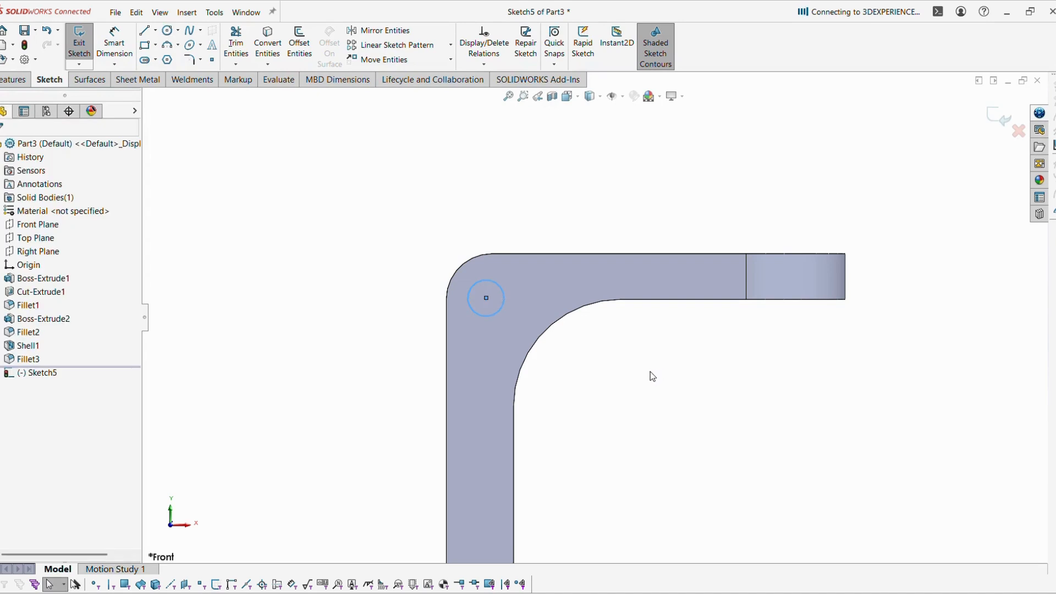
ctrl+click(464, 265)
click(534, 215)
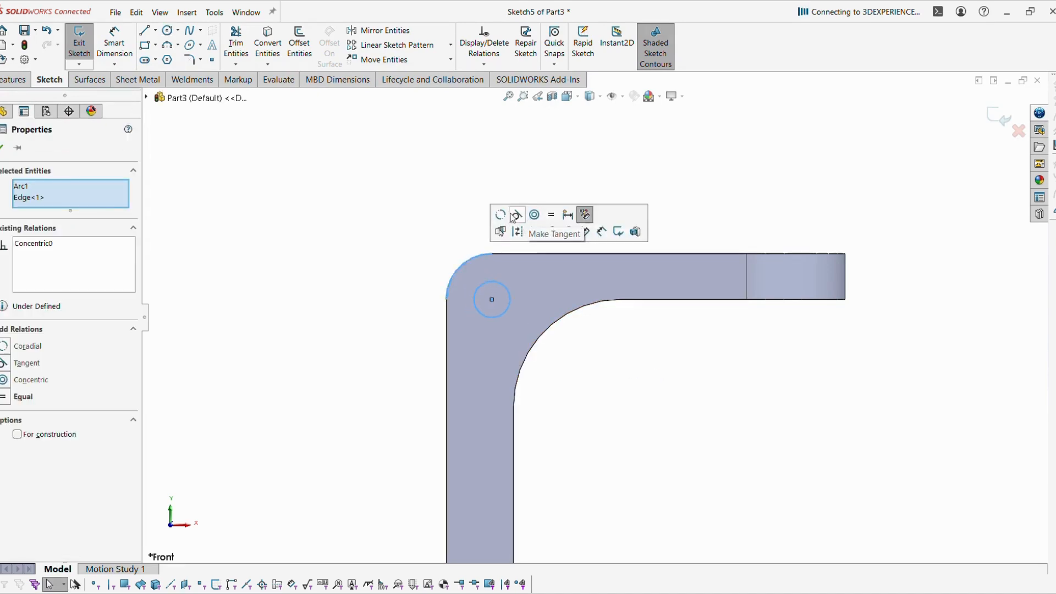
click(377, 188)
Step: Dimension the circle in the upper bend with a diameter of 10 mm
click(114, 44)
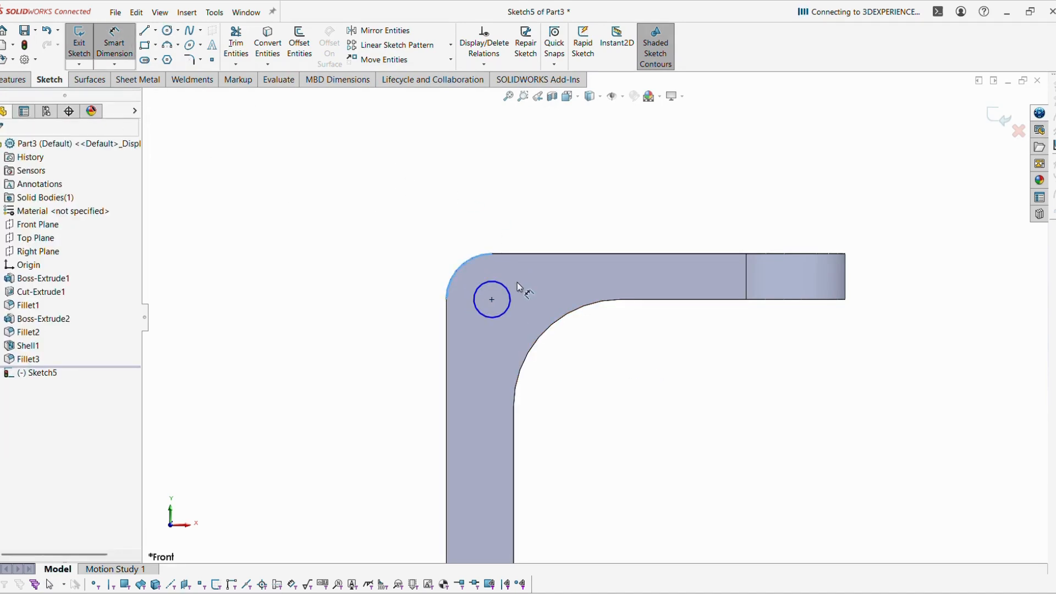
click(507, 296)
click(550, 201)
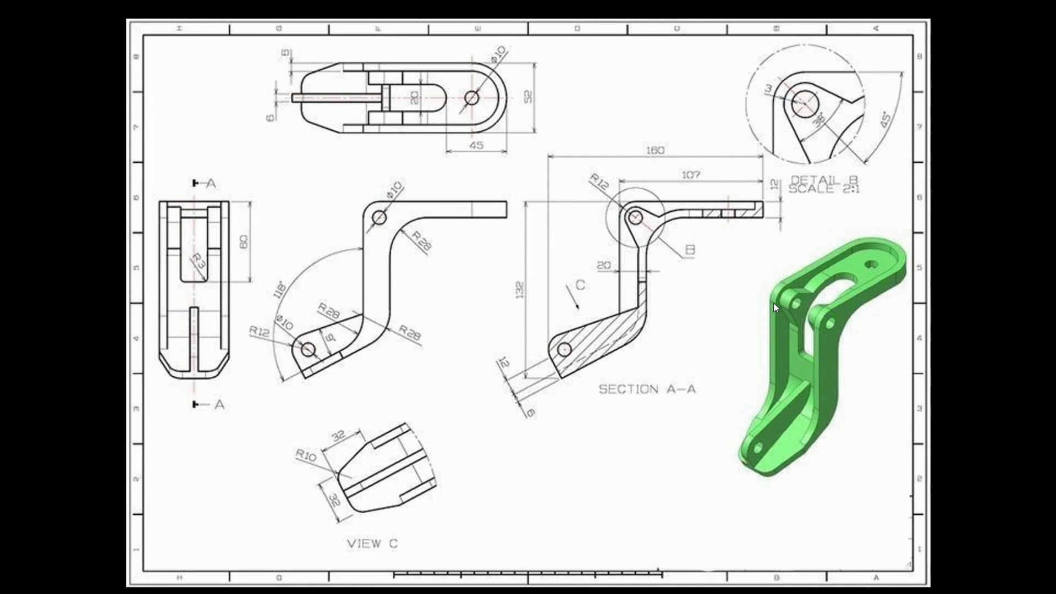
key(alt+Tab)
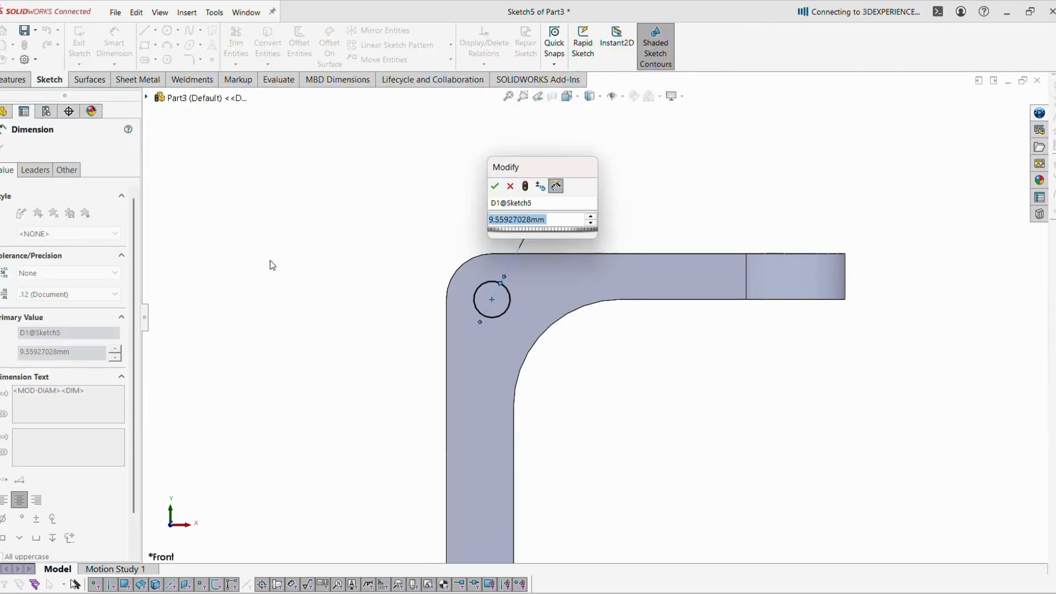
text(10)
key(Return)
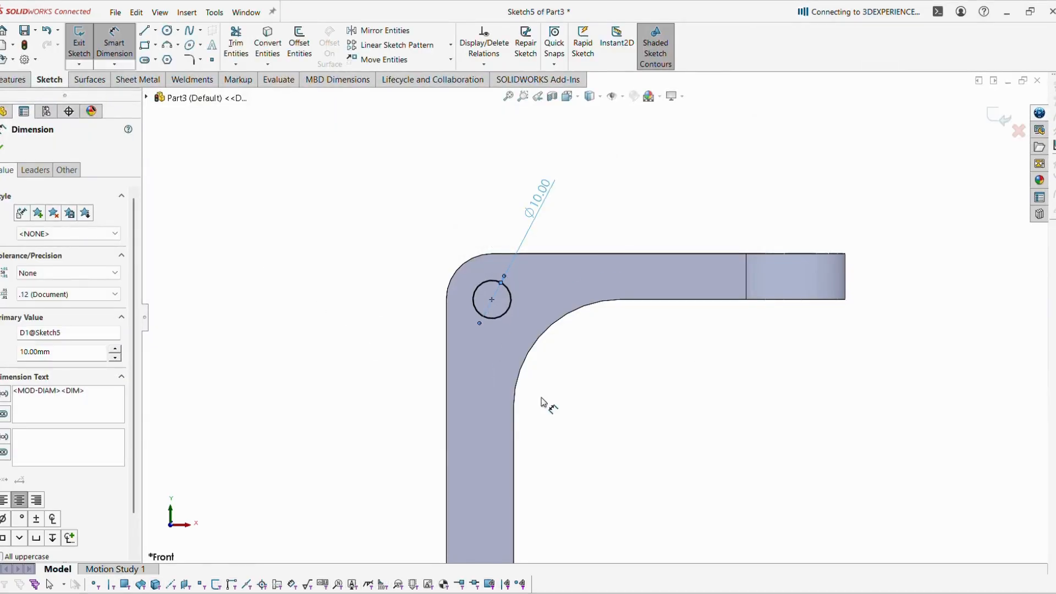
key(Escape)
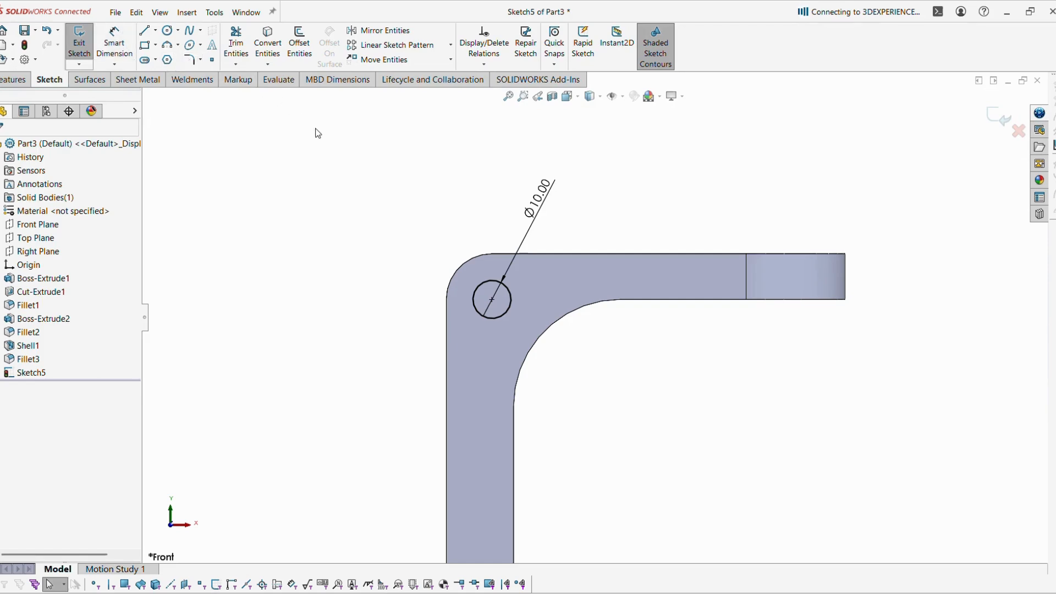
Step: Offset the 10 mm circle outward by 3 mm
click(299, 44)
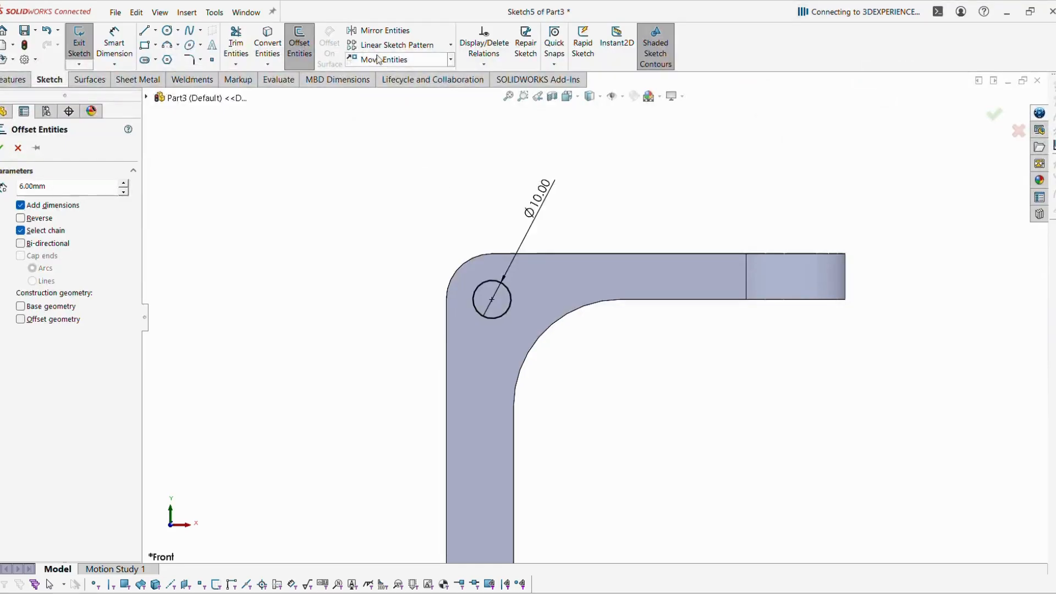
click(487, 294)
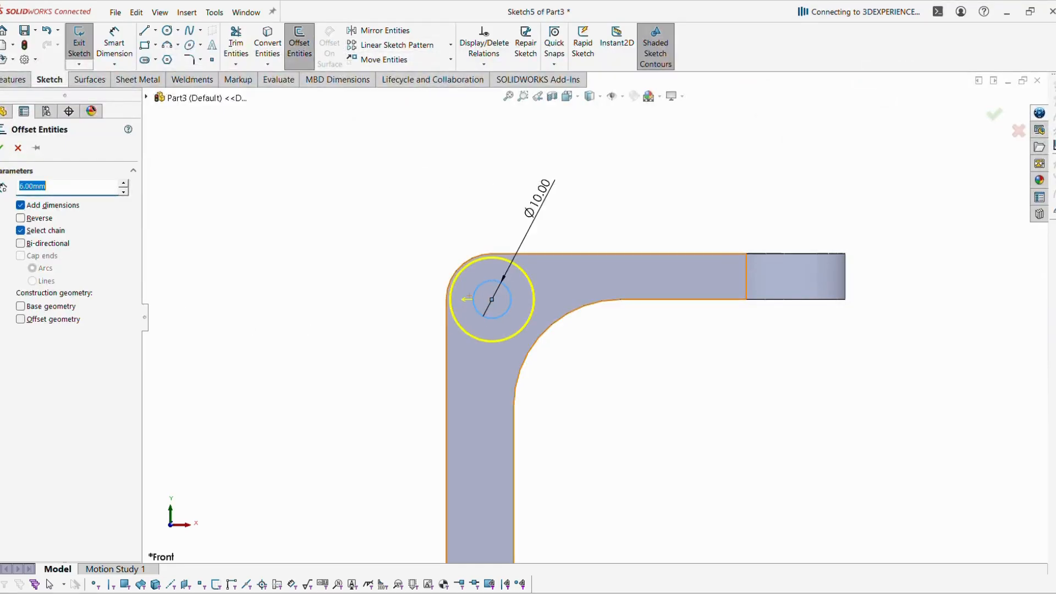
text(3)
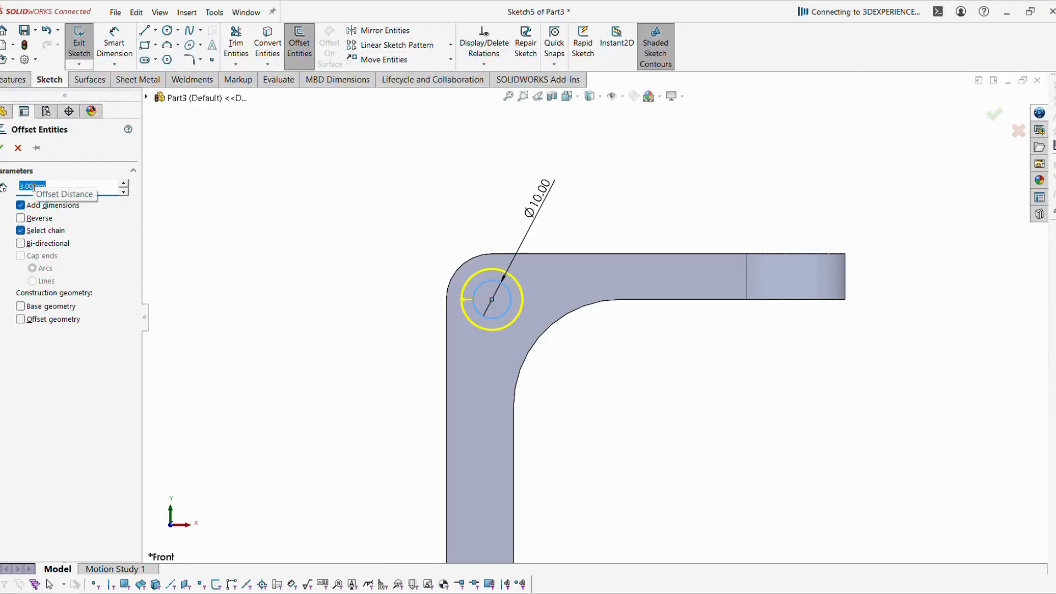
key(Return)
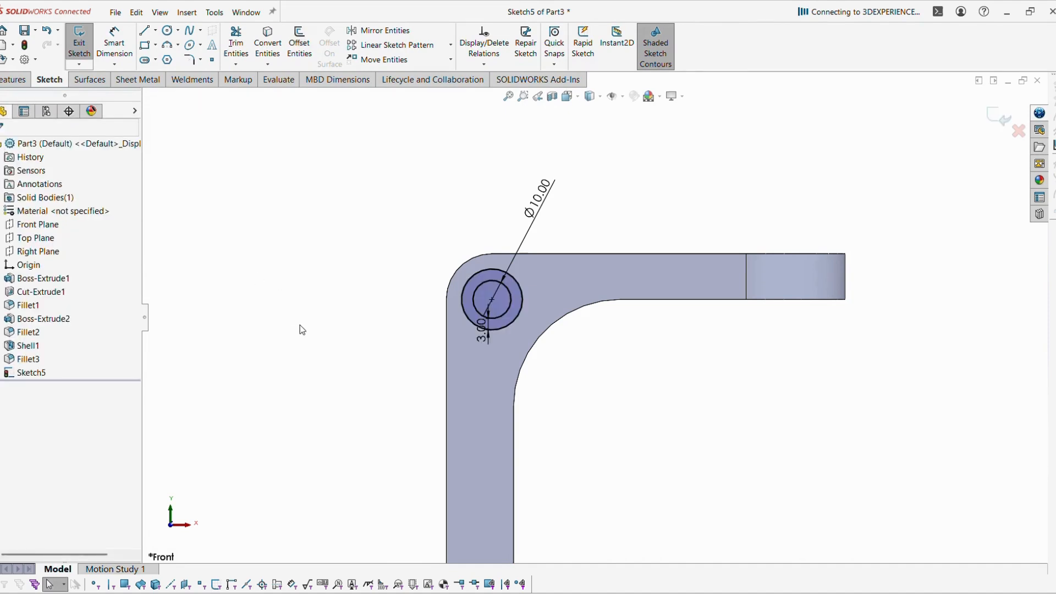
Step: Convert the shelled pocket's curved inner edge at the upper bend into a sketch arc
click(530, 314)
middle_drag(545, 331, 605, 405)
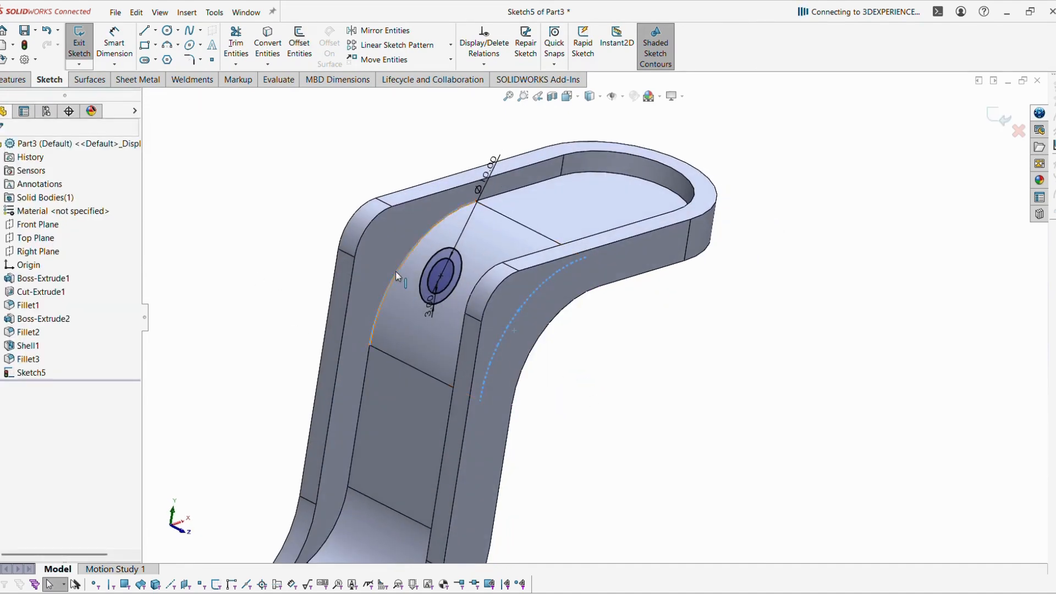
click(272, 55)
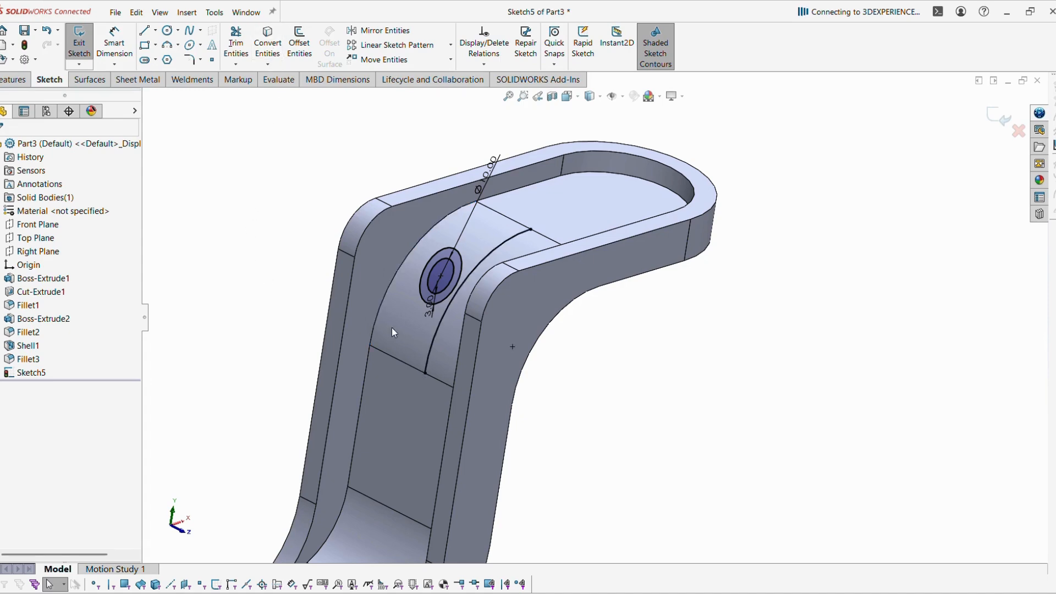
Step: Sketch a line about 16 mm long from the outer circle's lower-left side down to the converted arc, viewed from the front
middle_drag(391, 328, 692, 344)
key(space)
click(700, 369)
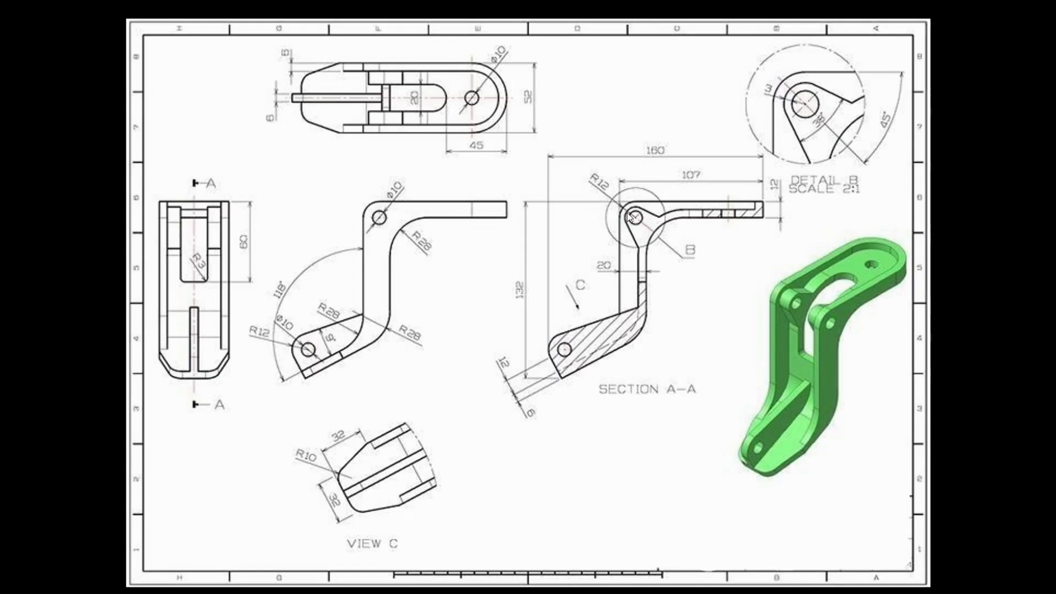
key(alt+Tab)
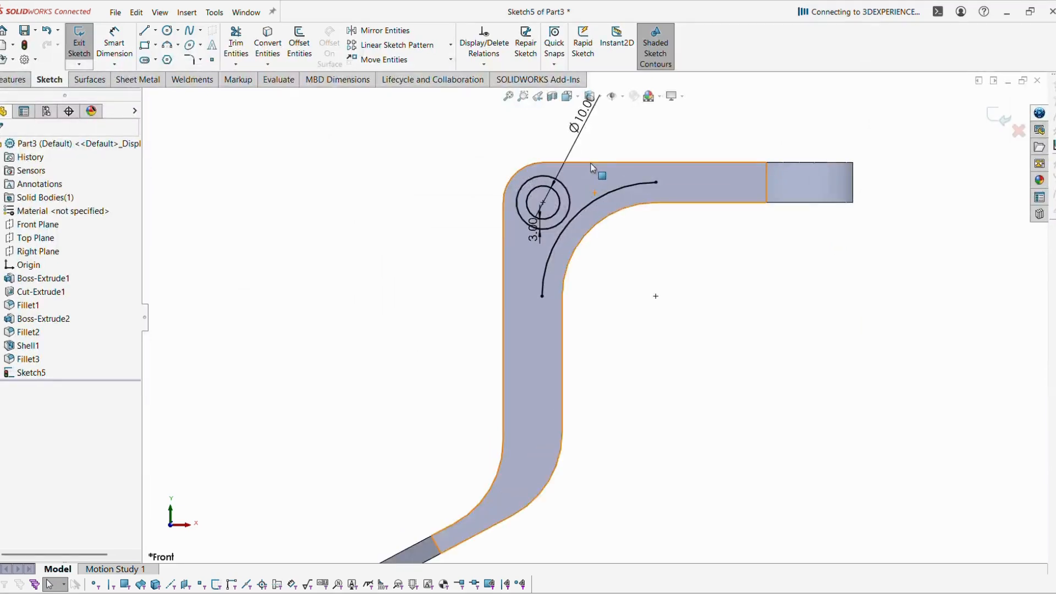
scroll(484, 137, down, 2)
click(145, 31)
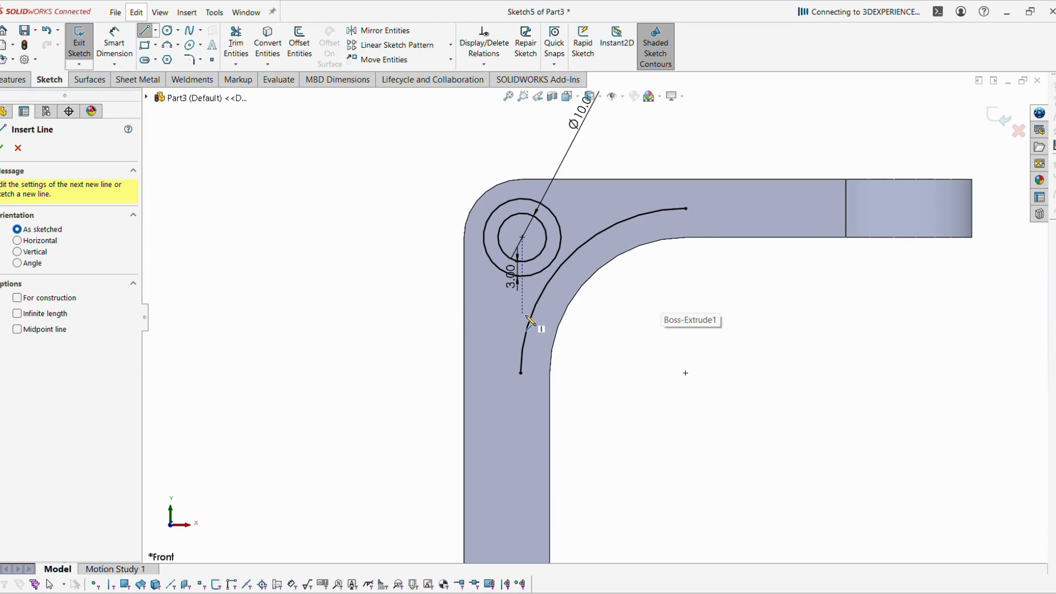
click(489, 257)
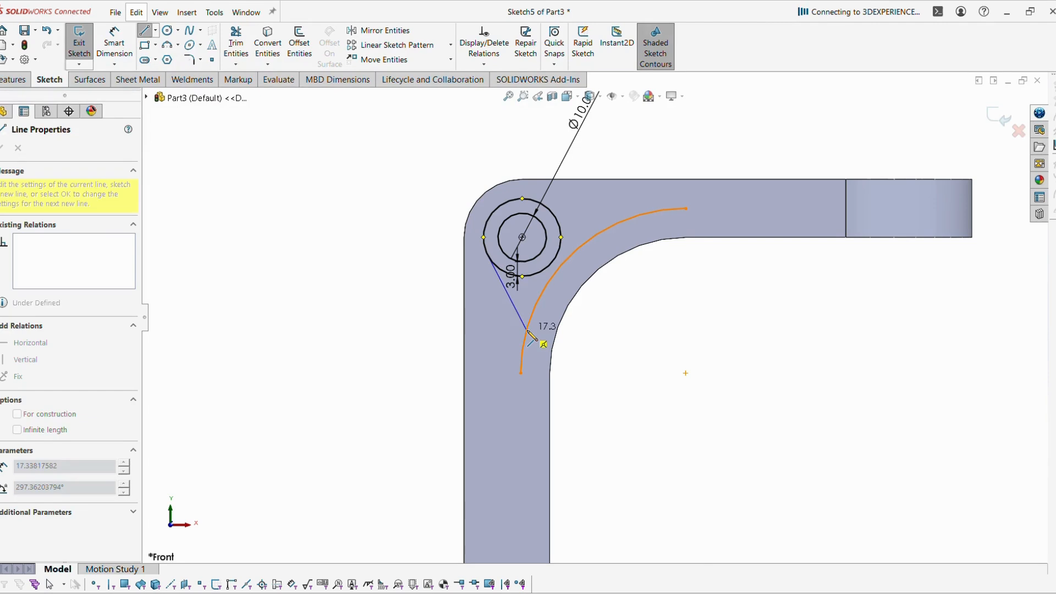
click(529, 325)
key(Escape)
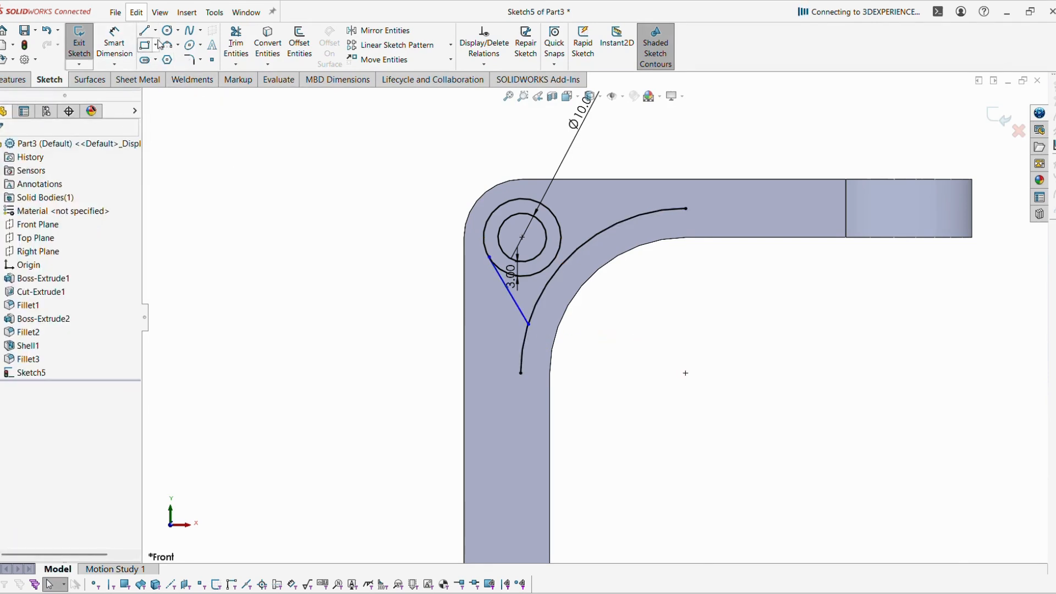
Step: Sketch a second line from the outer circle's upper-right side down to the converted arc
key(l)
click(543, 205)
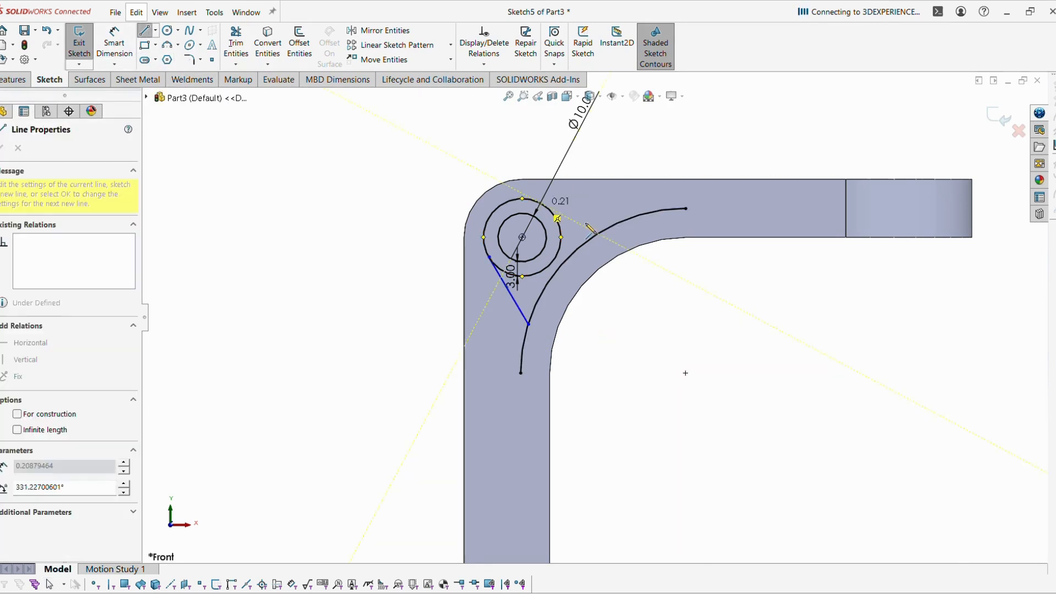
click(600, 235)
key(Escape)
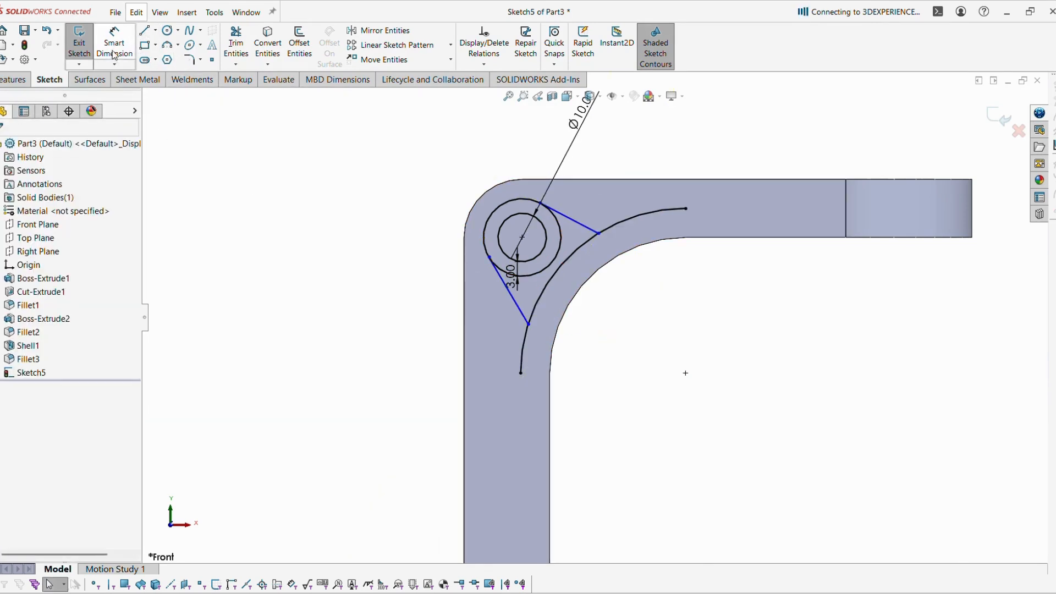
Step: Draw a centerline from the boss circles' centre to the centre point of the converted arc
click(155, 30)
click(168, 59)
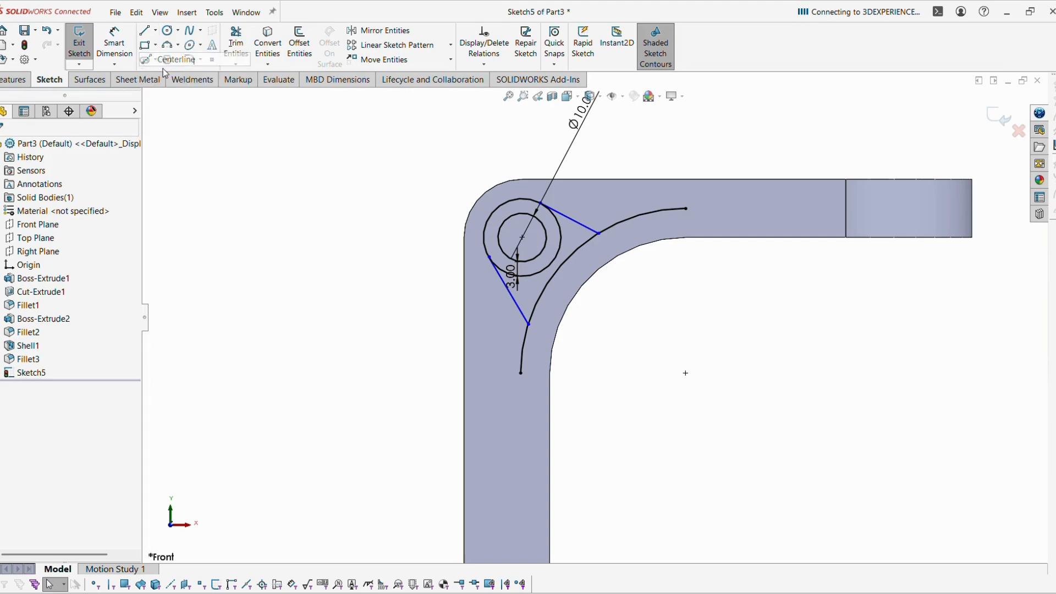
click(522, 238)
click(685, 373)
key(Escape)
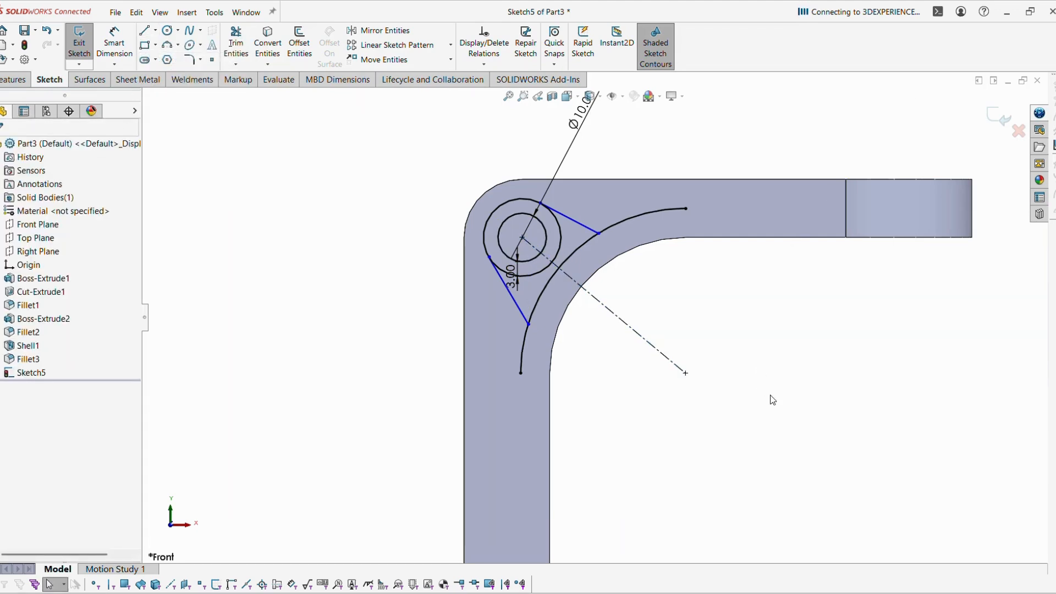
Step: Make both sketched lines tangent to the outer boss circle
click(493, 270)
ctrl+click(487, 230)
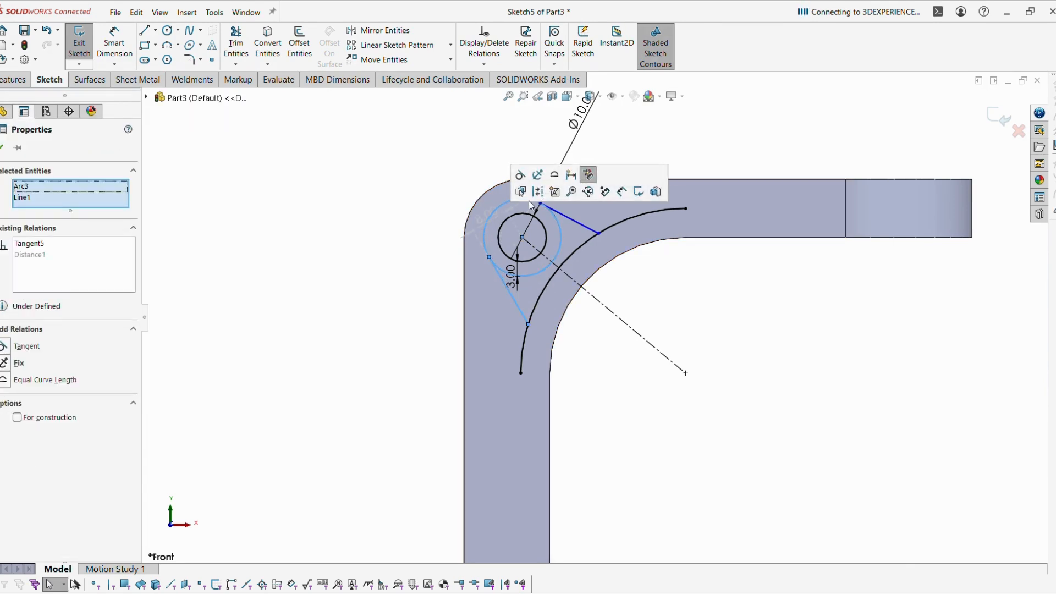
click(403, 185)
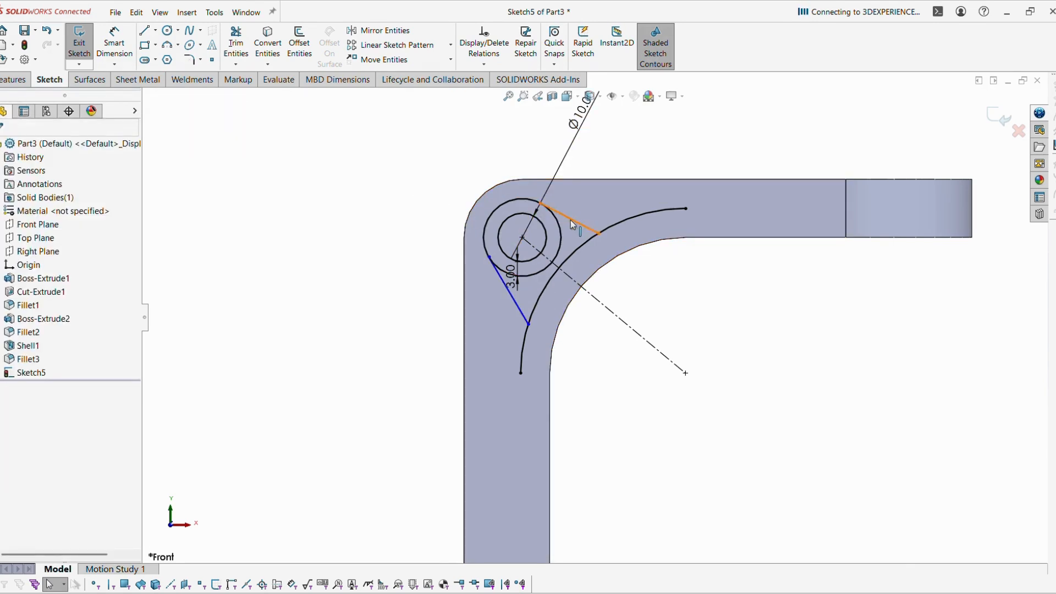
click(569, 219)
ctrl+click(560, 226)
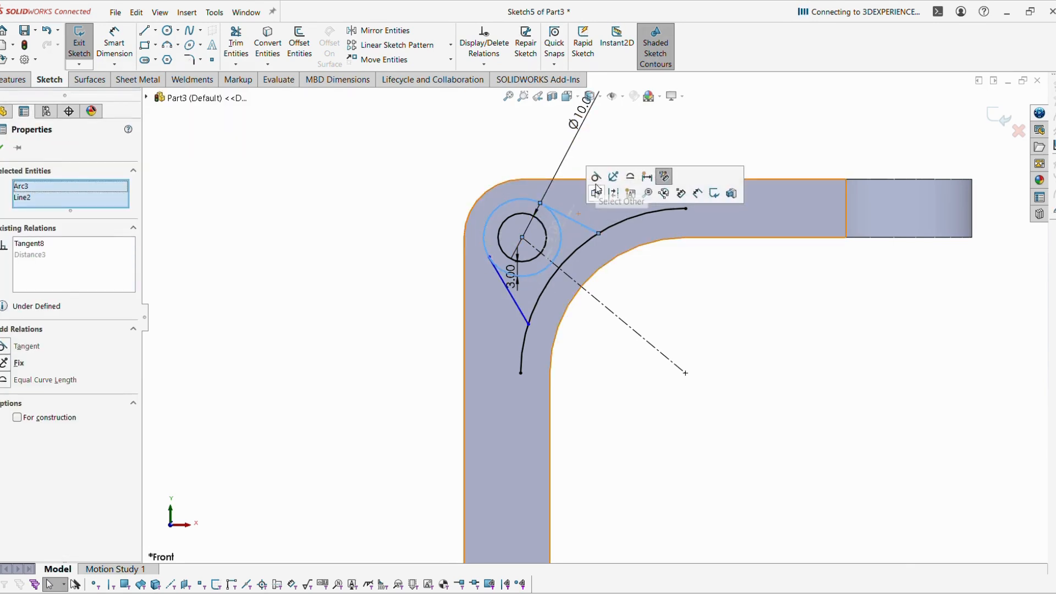
click(231, 212)
Step: Dimension the angle between the two tangent lines as 38°, as given in the reference drawing's detail view
click(114, 44)
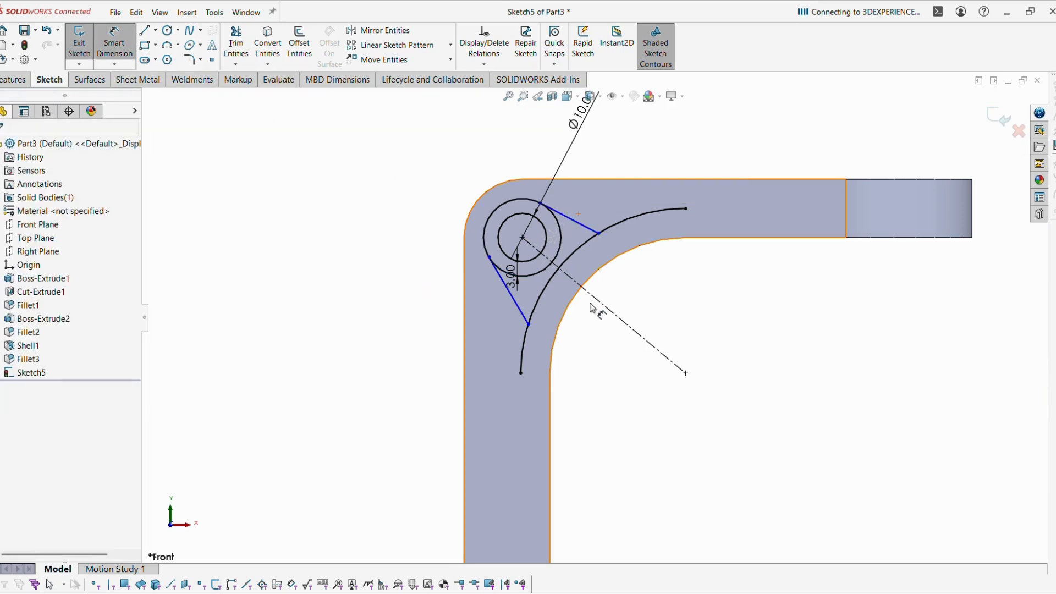
click(582, 225)
click(516, 299)
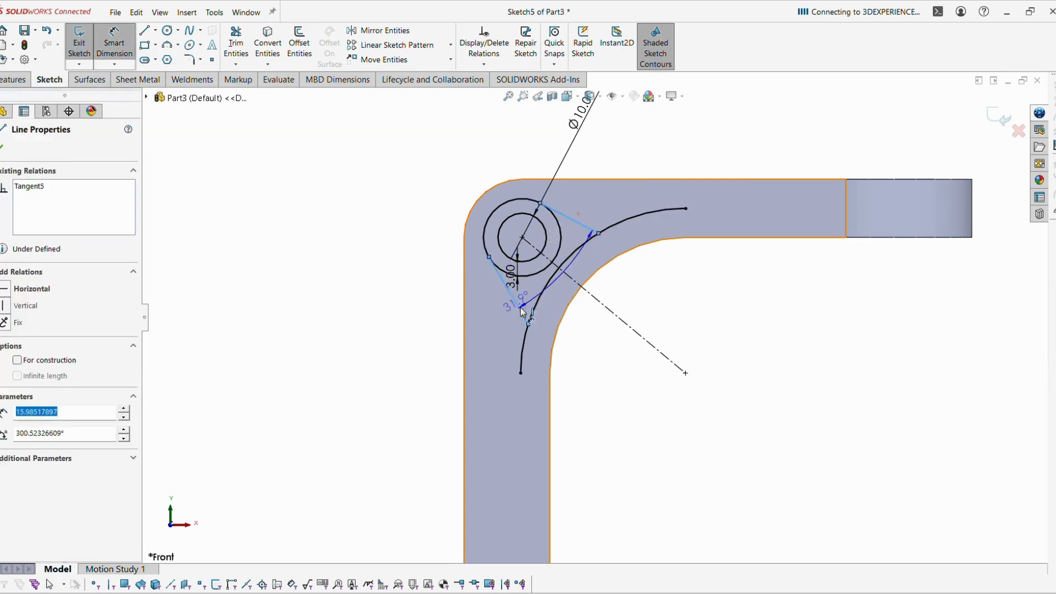
click(609, 360)
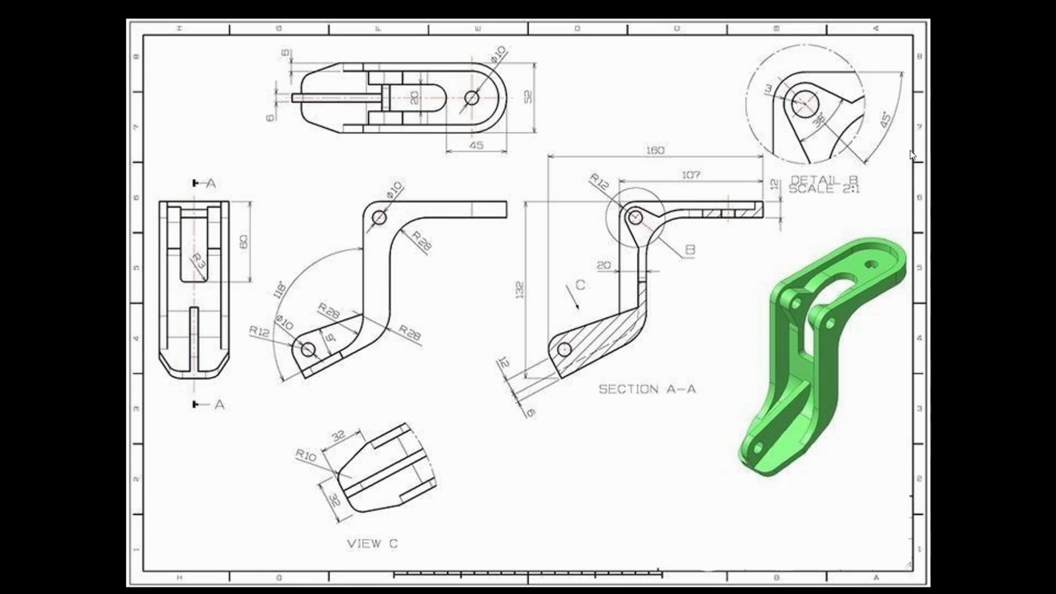
key(alt+Tab)
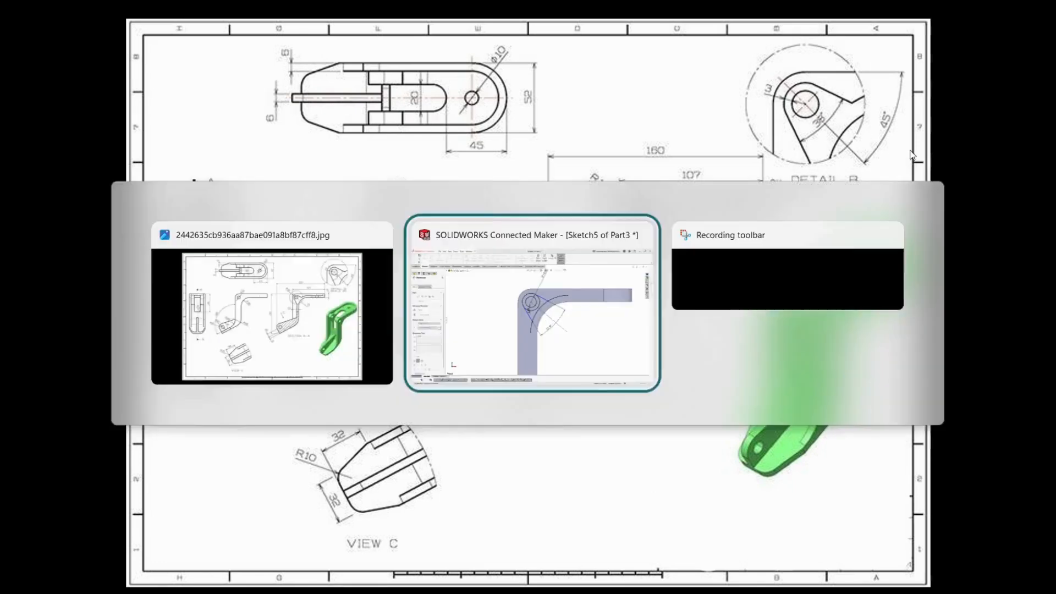
text(38)
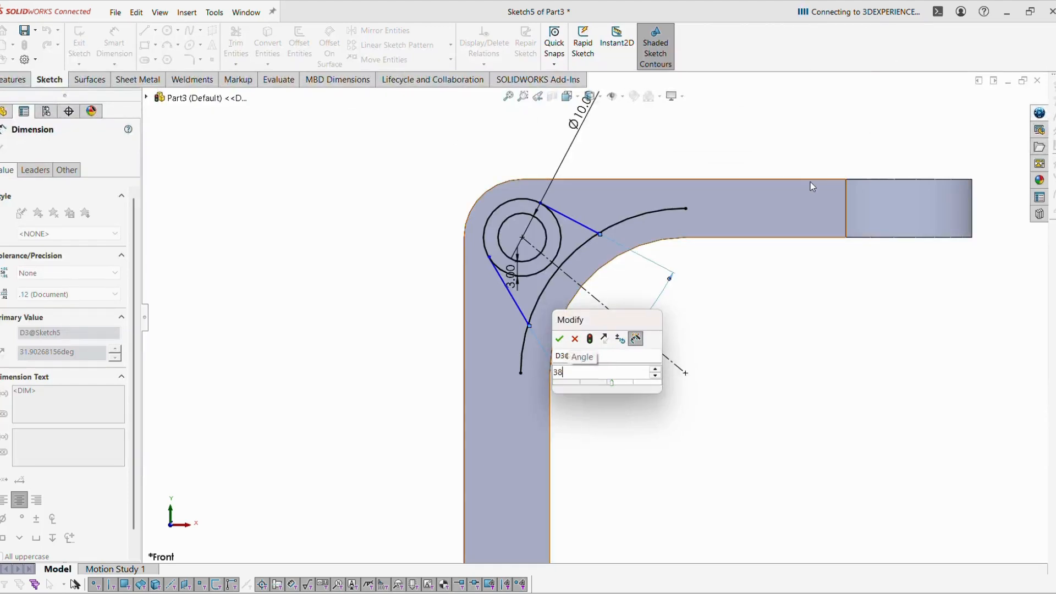
key(Return)
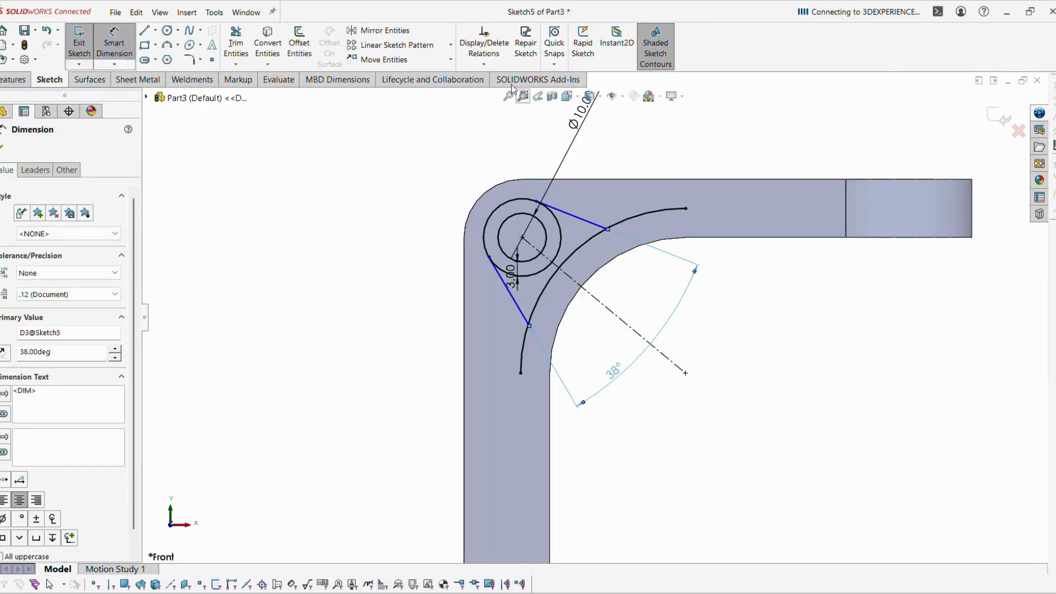
click(439, 144)
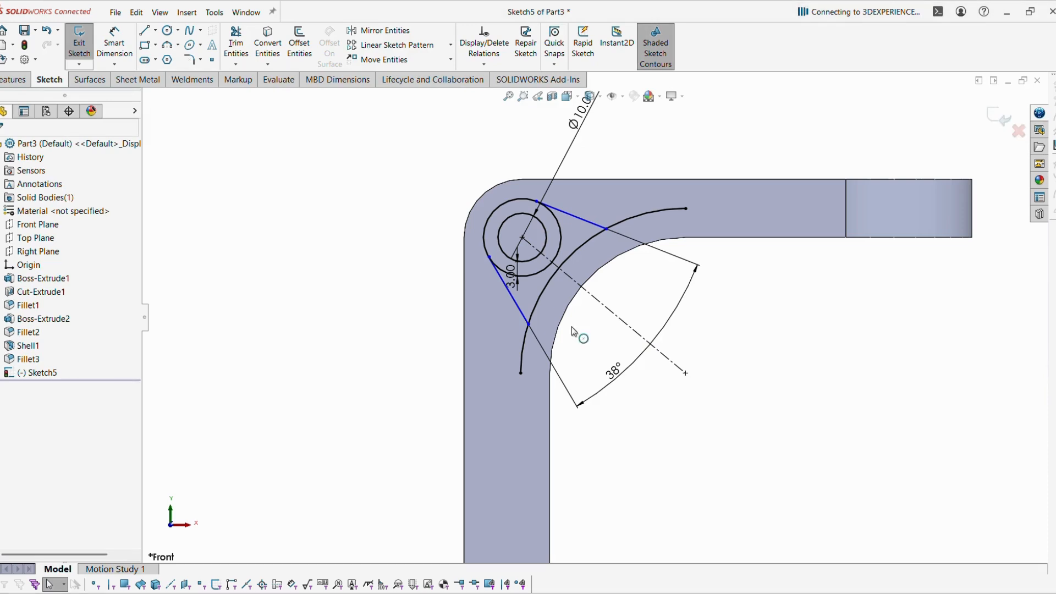
Step: Replace the centerline with a free-ended one about 26 mm long, running diagonally down from the circles' centre into the inner bend
click(630, 328)
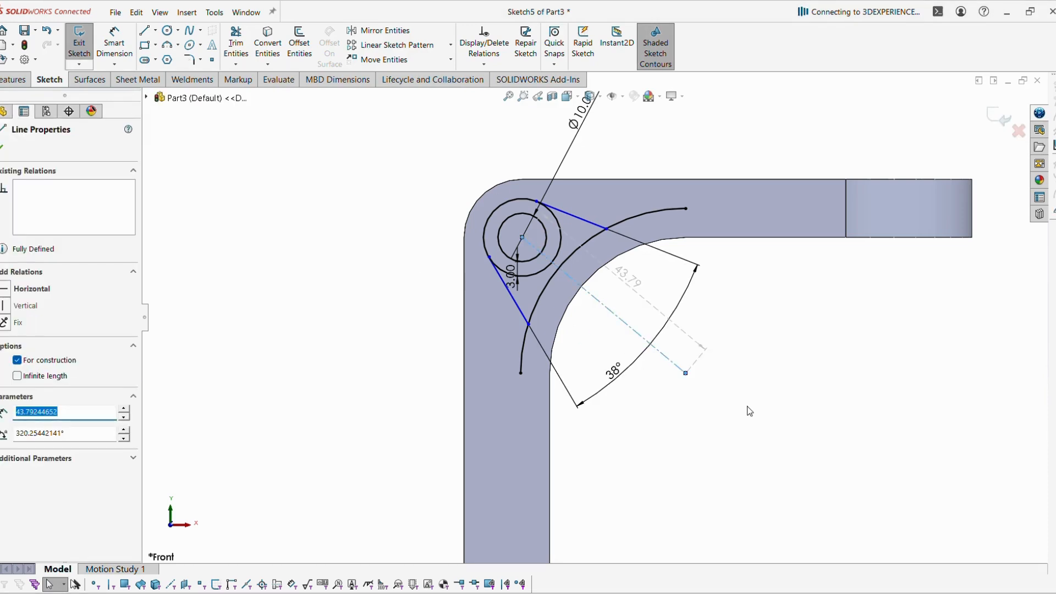
key(Delete)
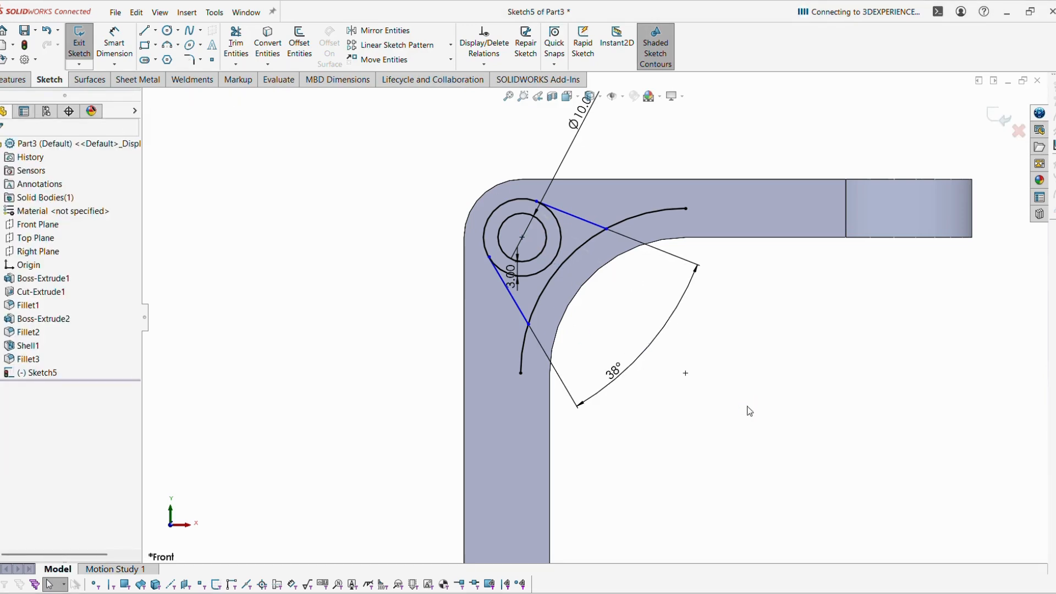
click(157, 31)
click(175, 56)
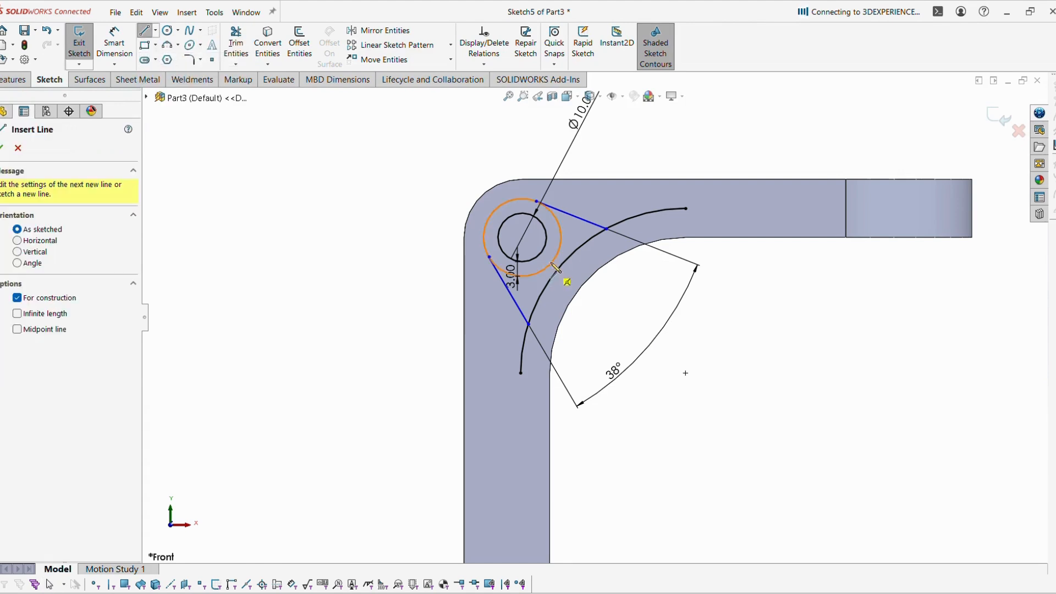
click(523, 238)
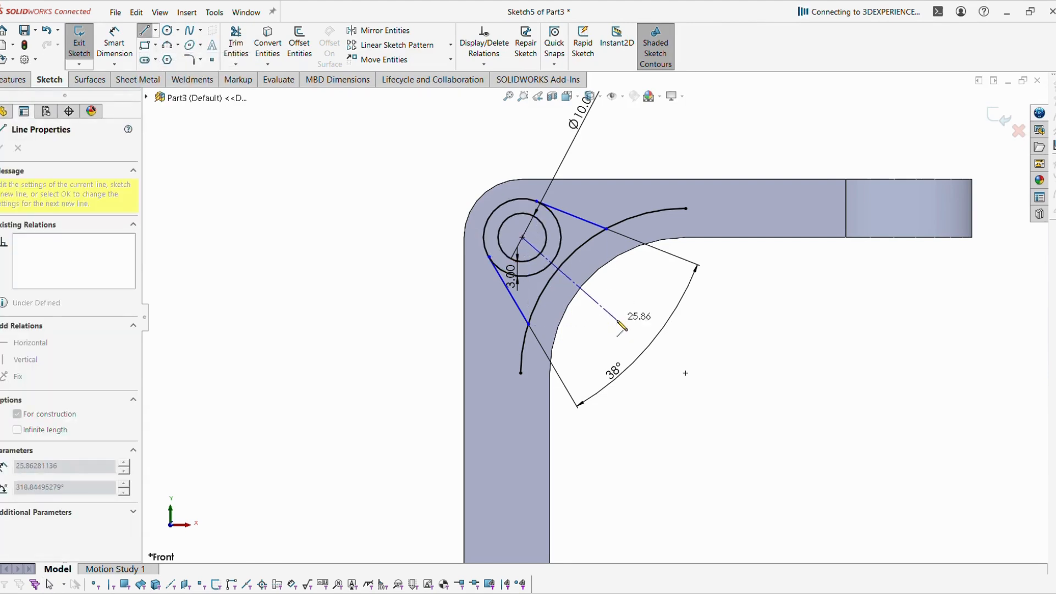
click(616, 320)
key(Escape)
Step: Dimension the angle between the centerline and the bracket's top edge as 45°, following the reference drawing
click(114, 41)
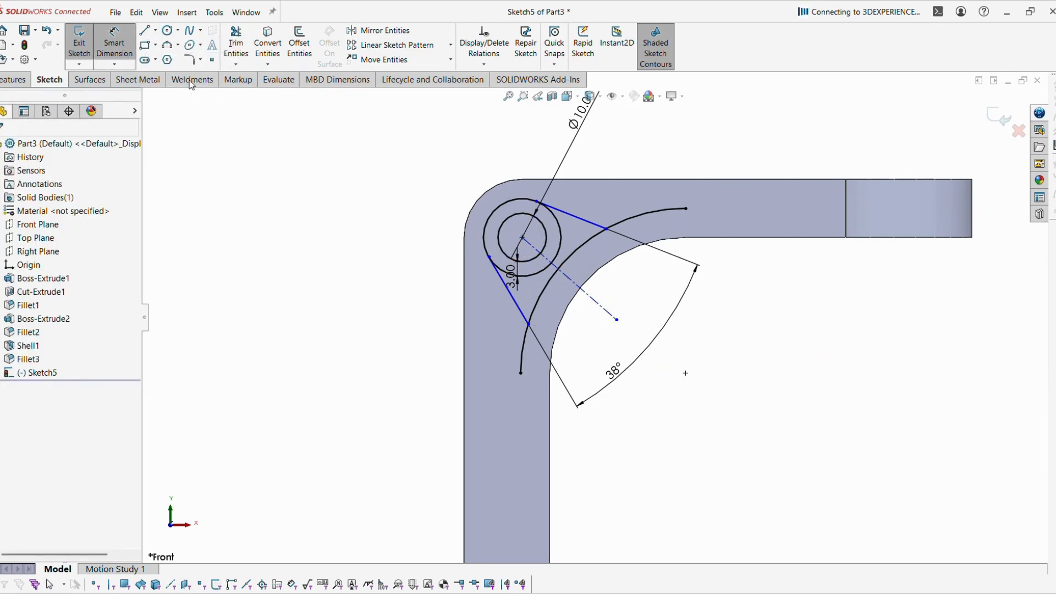
click(596, 301)
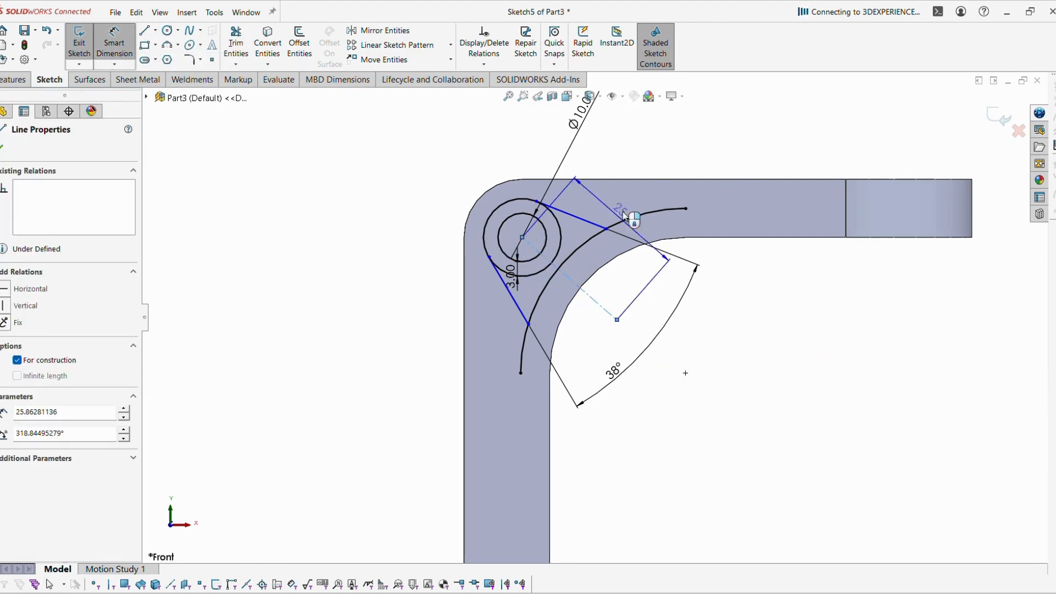
click(616, 181)
click(734, 287)
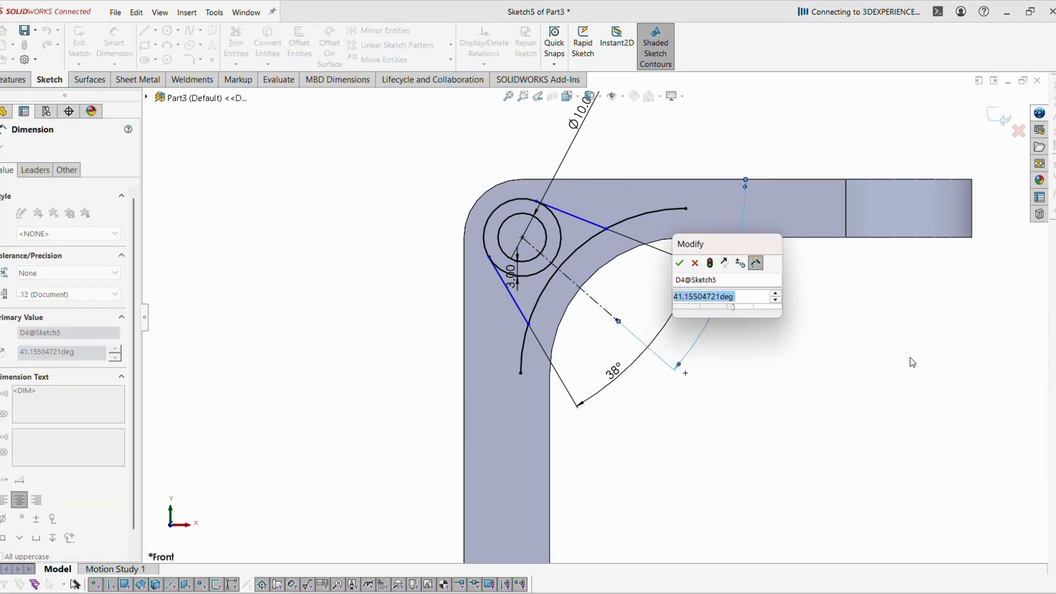
key(alt+Tab)
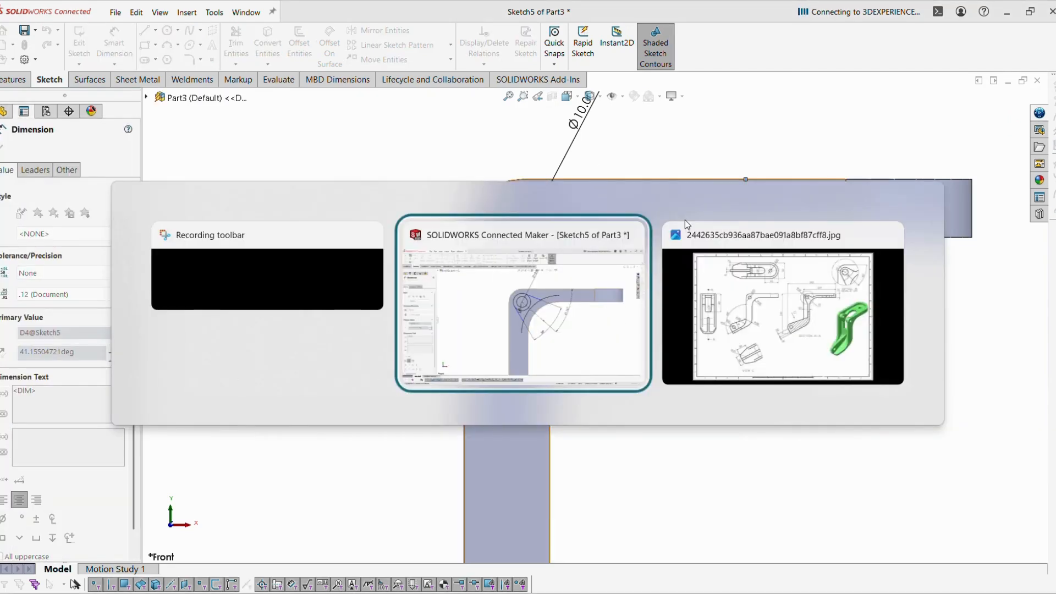
click(685, 219)
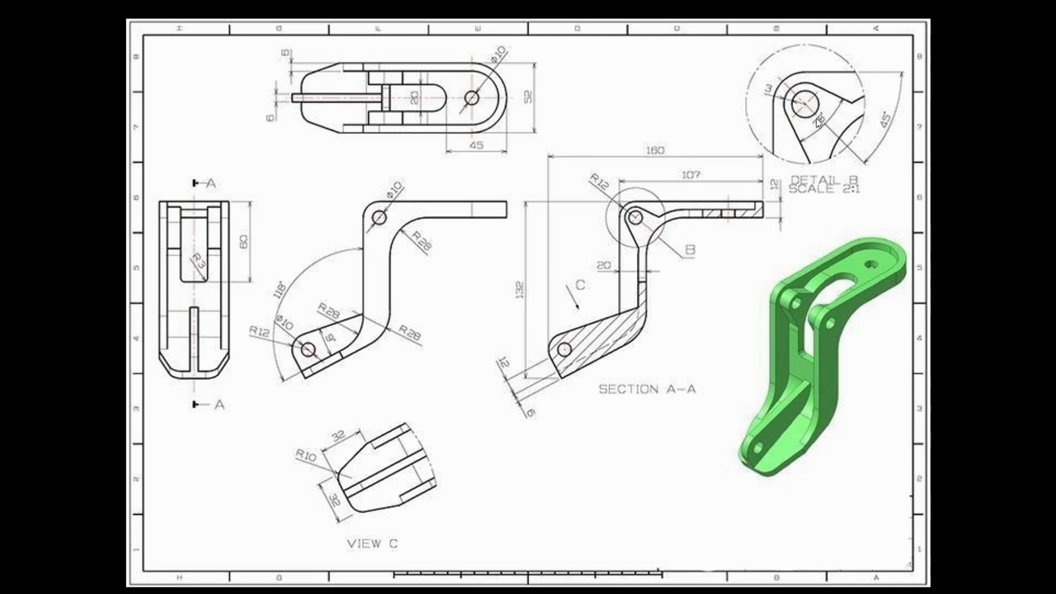
key(alt+Tab)
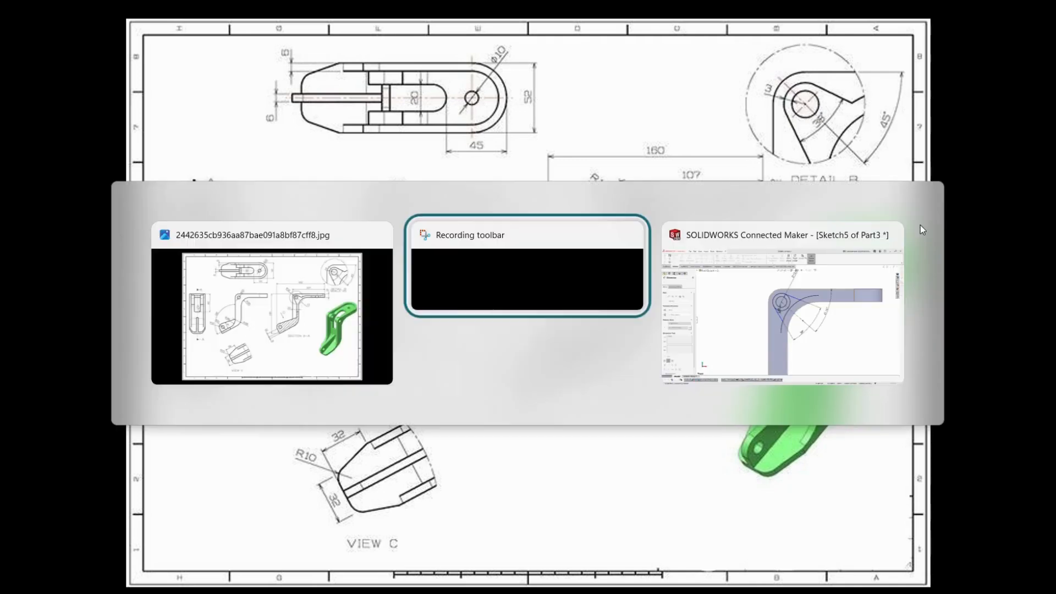
key(alt+Tab)
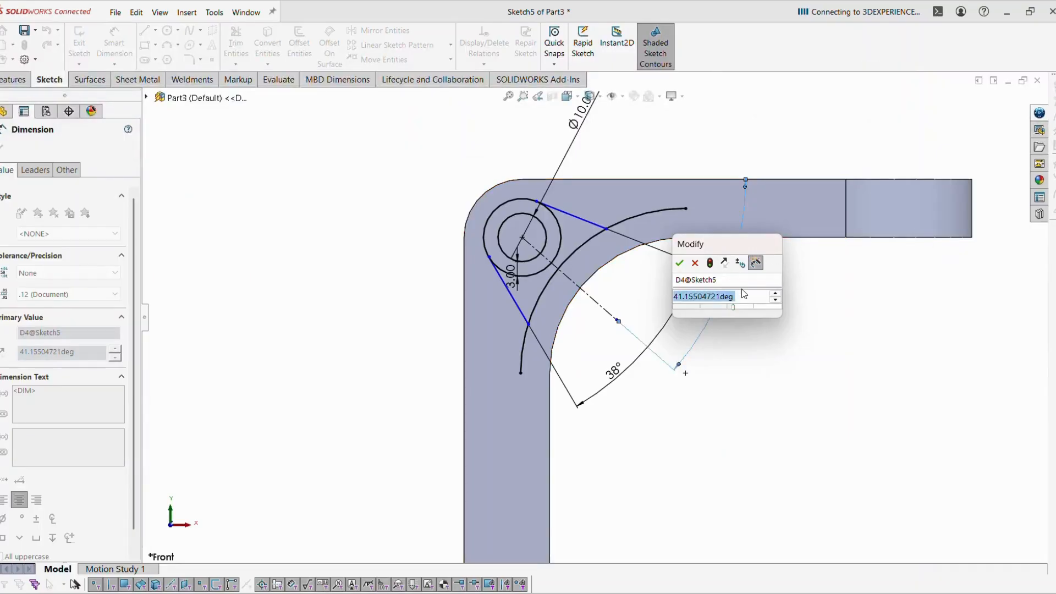
text(45)
key(Return)
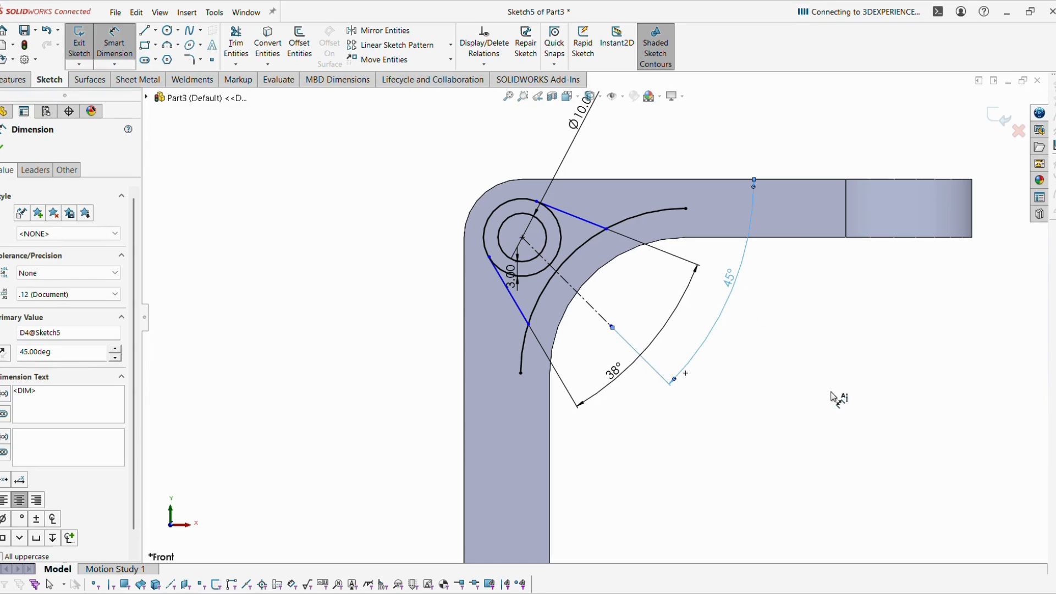
click(838, 398)
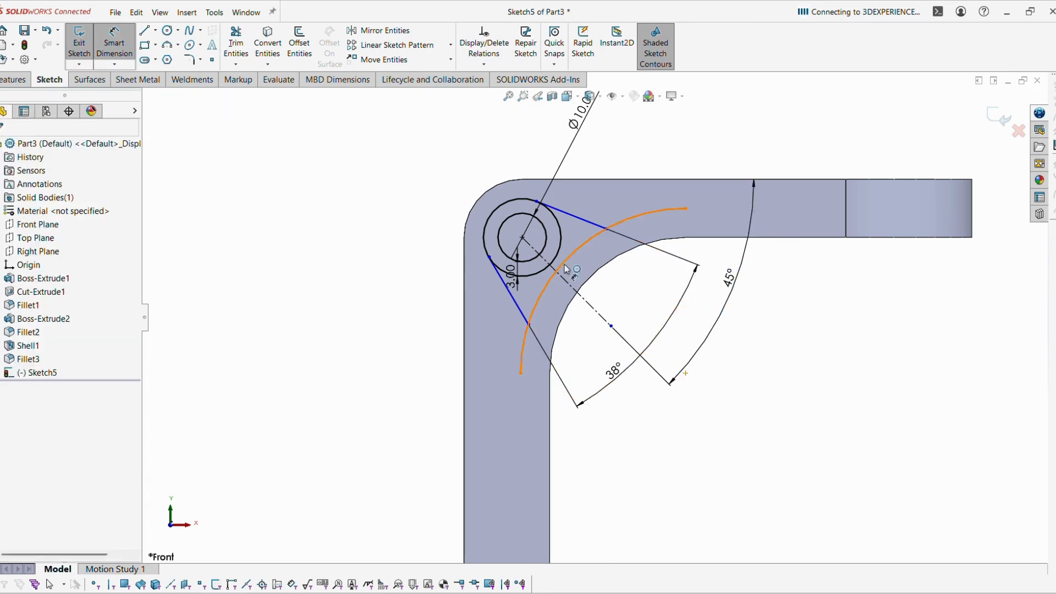
click(575, 288)
scroll(629, 275, up, 2)
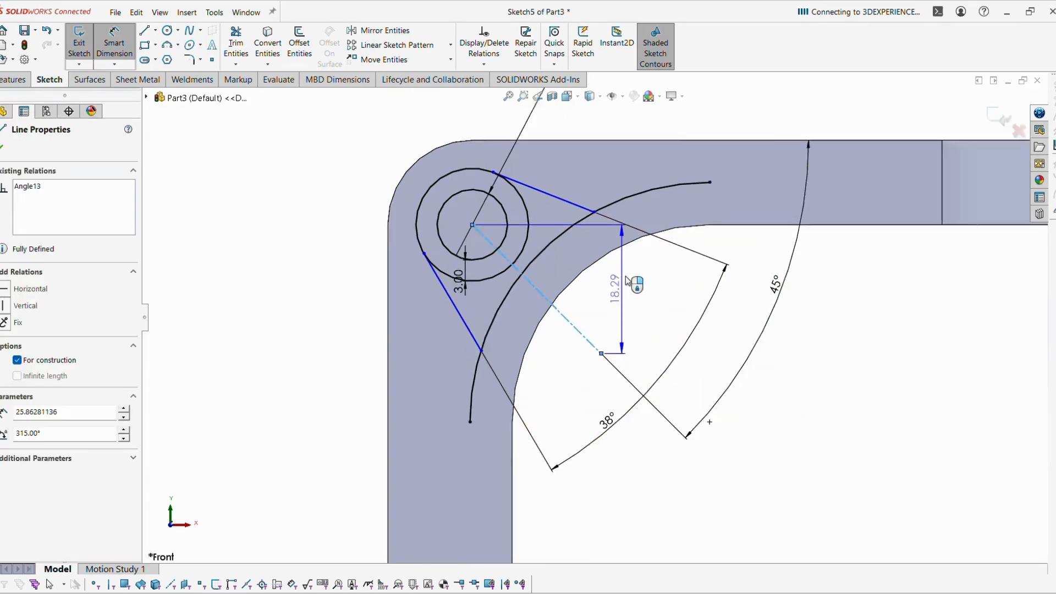
scroll(627, 280, up, 1)
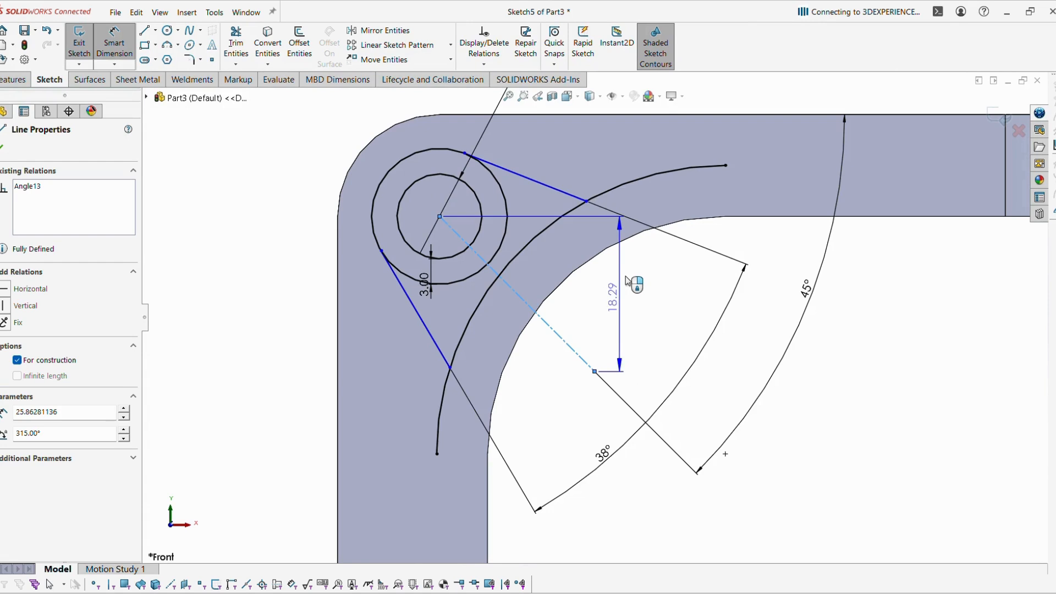
click(558, 195)
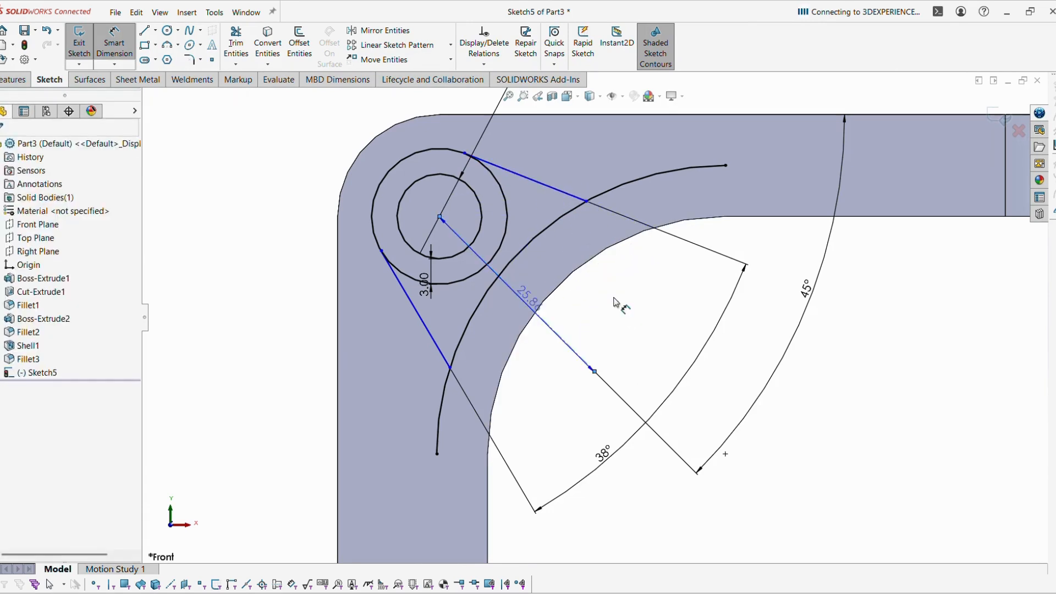
key(Escape)
click(450, 367)
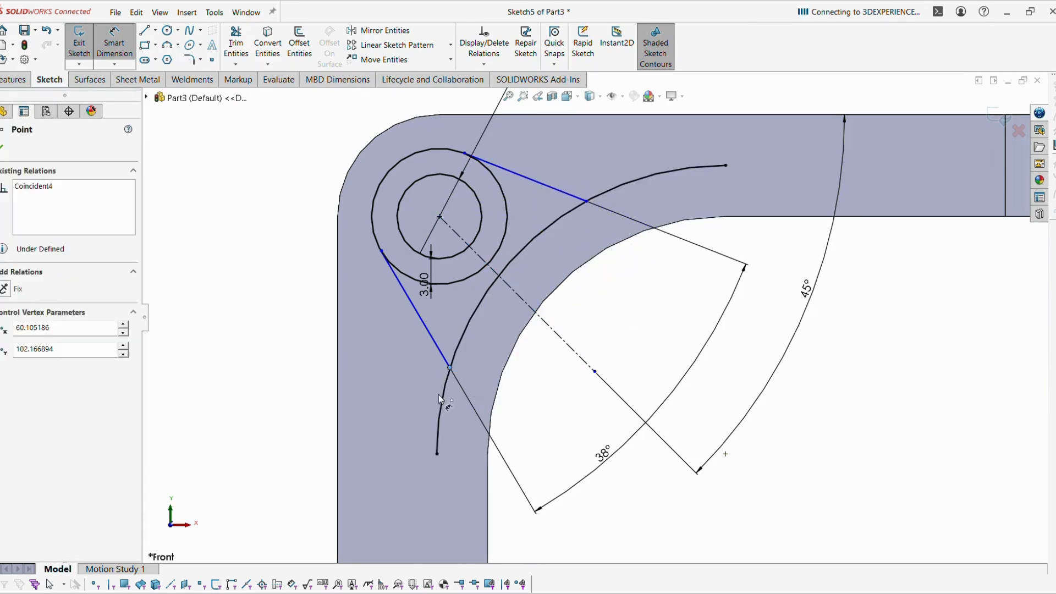
key(Escape)
key(Escape)
Step: Slide the lower tangent line's end slightly along the arc, and dimension the angle between the upper tangent line and the centerline as 19°
mouse_move(450, 368)
mouse_down()
mouse_move(429, 399)
mouse_move(445, 382)
mouse_up()
click(642, 293)
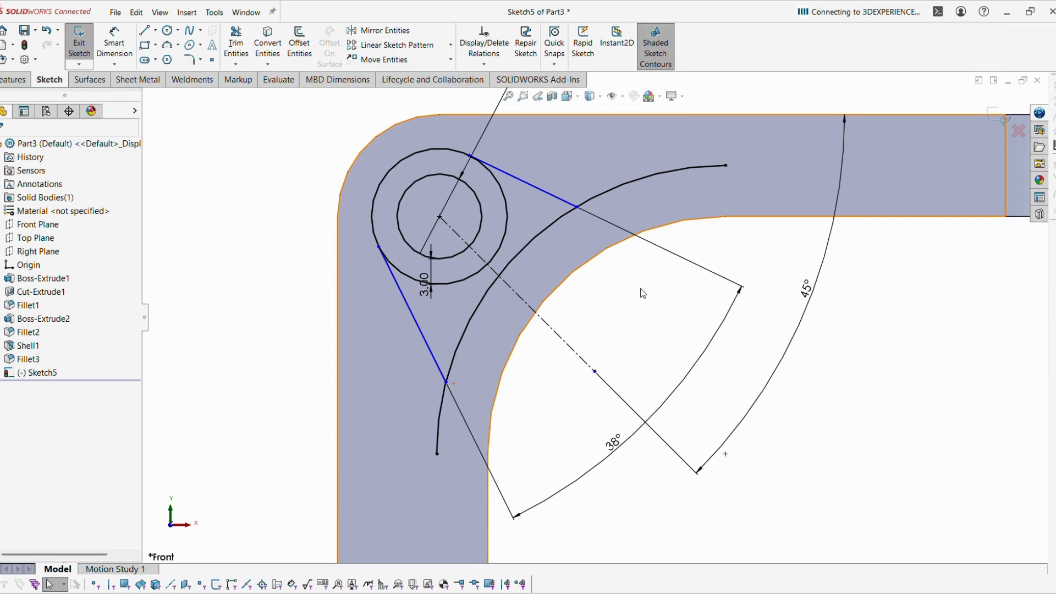
click(114, 44)
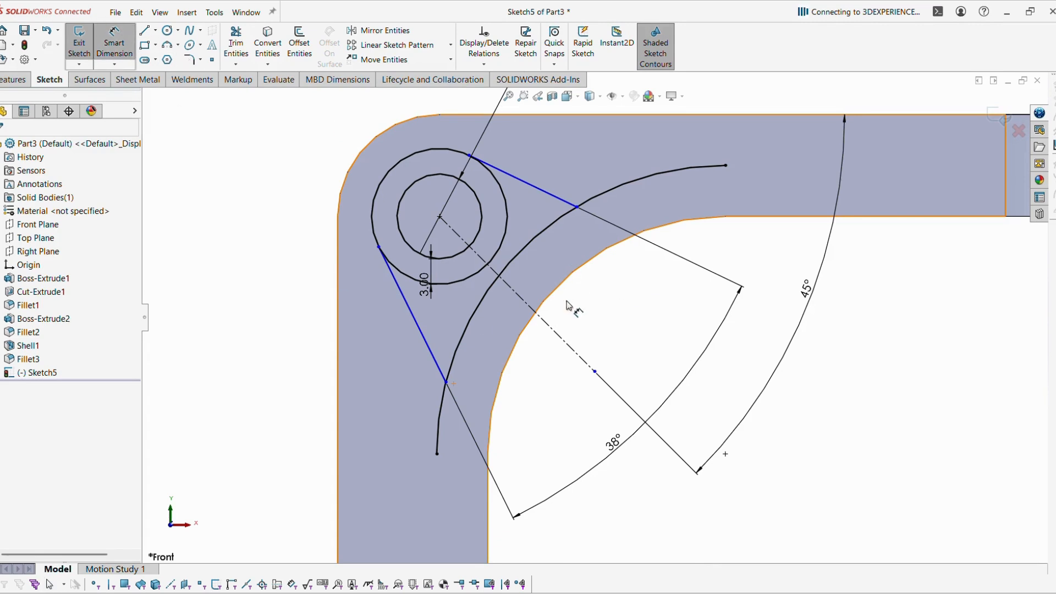
click(560, 341)
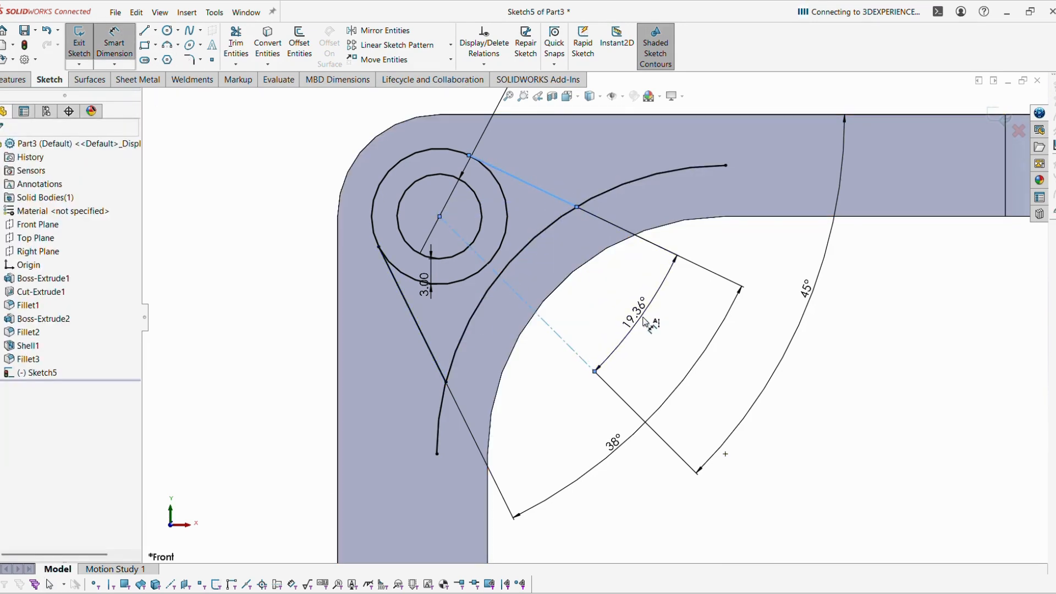
click(643, 319)
text(19.00deg)
key(Return)
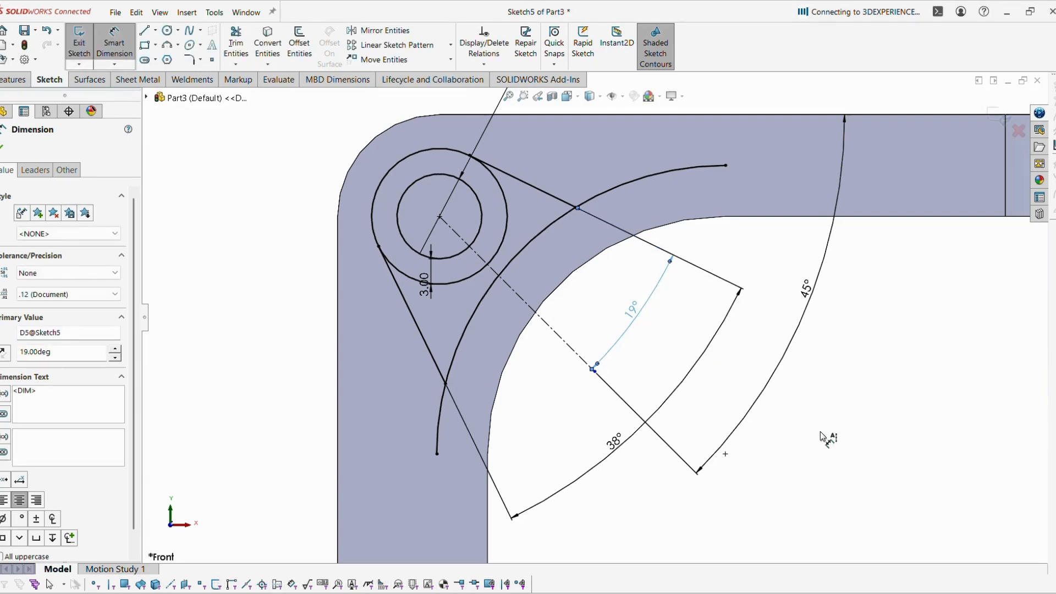
click(849, 457)
key(z)
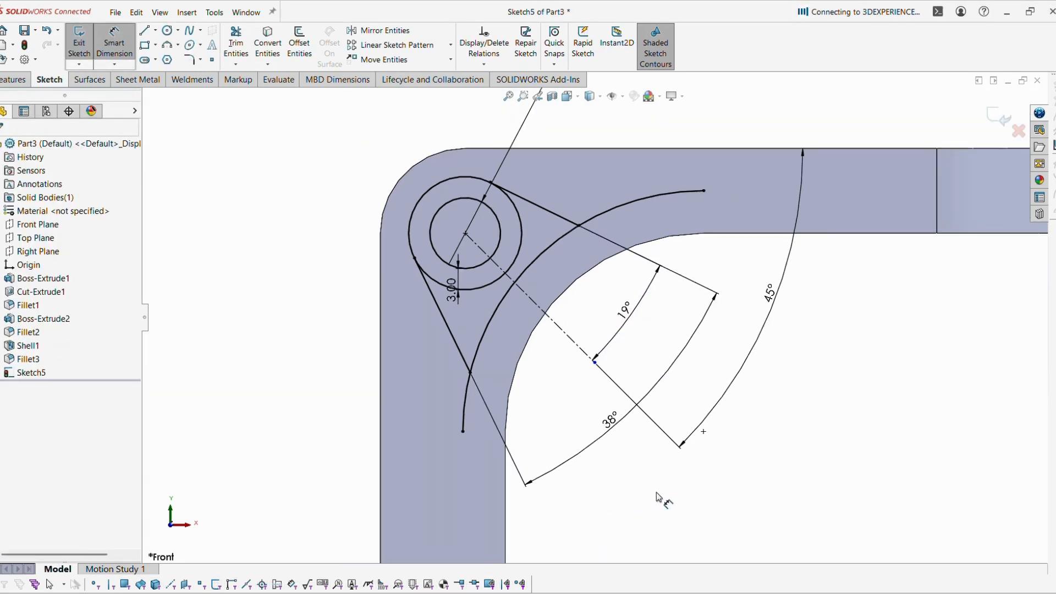
key(Escape)
Step: Trim the arc's ends beyond the two tangent lines and the part of the outer circle between them, leaving one closed web profile
click(235, 44)
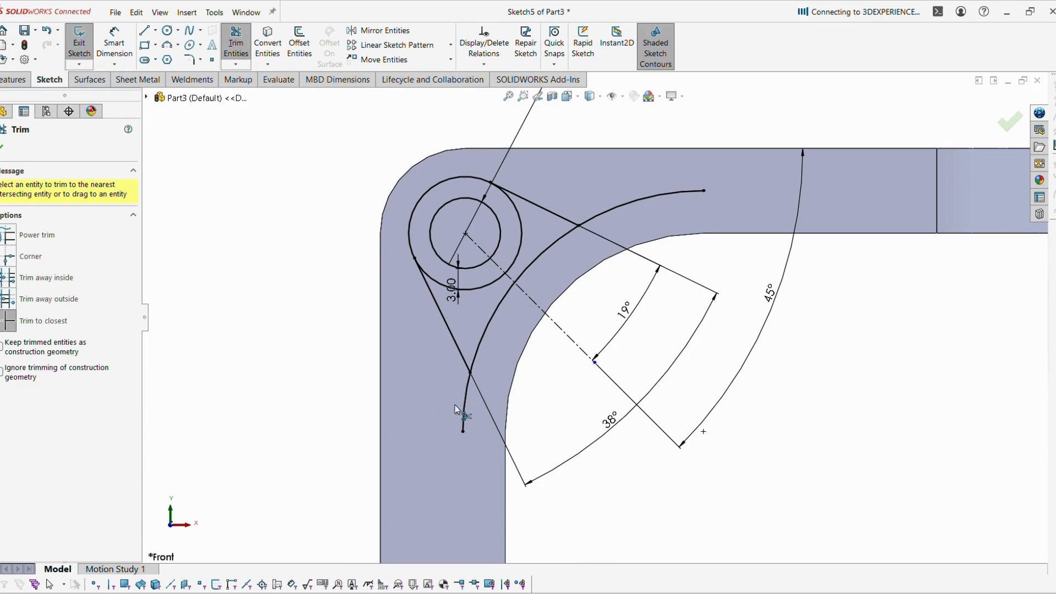
click(626, 203)
click(522, 245)
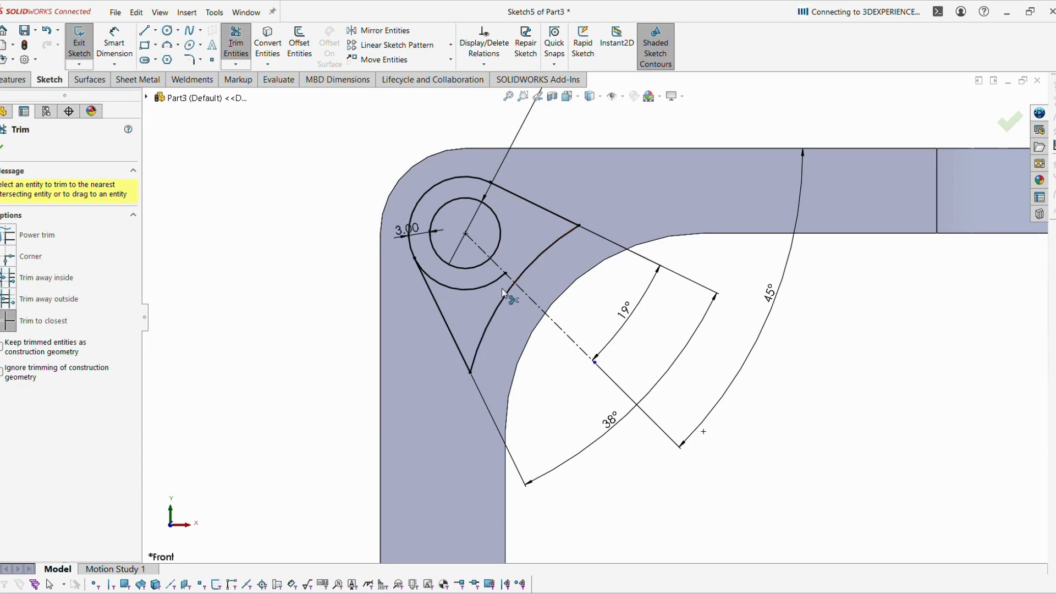
click(497, 280)
scroll(615, 375, up, 2)
key(Escape)
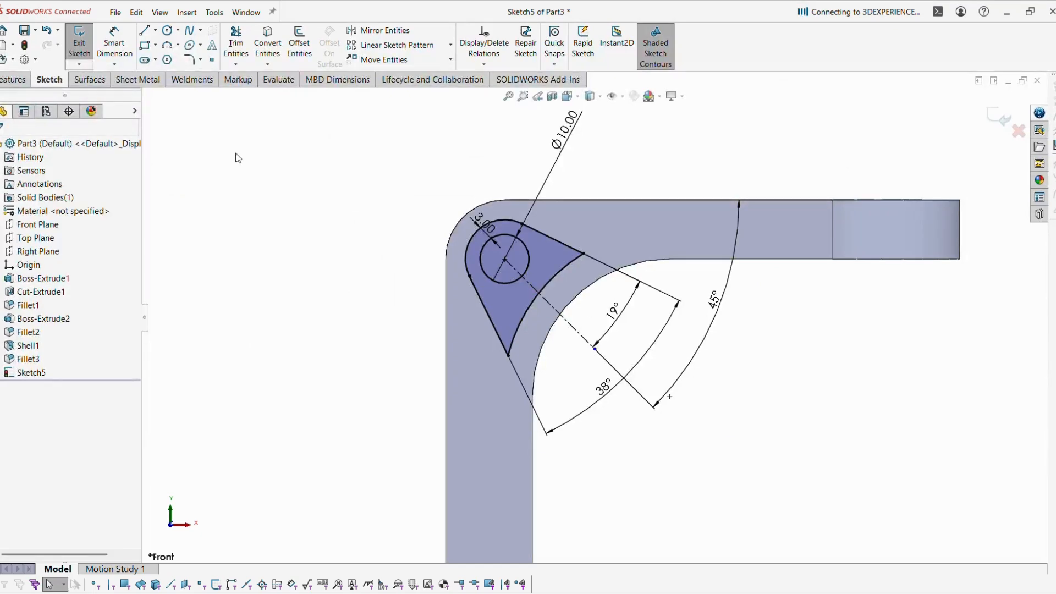
Step: Extrude the boss and web profile as a merged Mid Plane boss with a depth of 52 mm
click(81, 46)
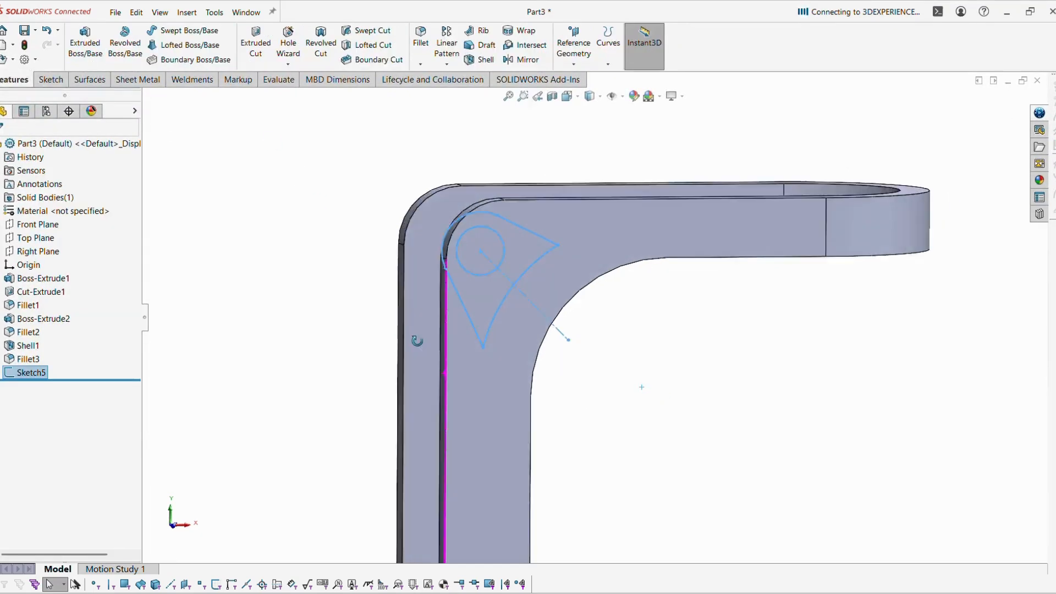
click(85, 44)
middle_drag(471, 316, 513, 385)
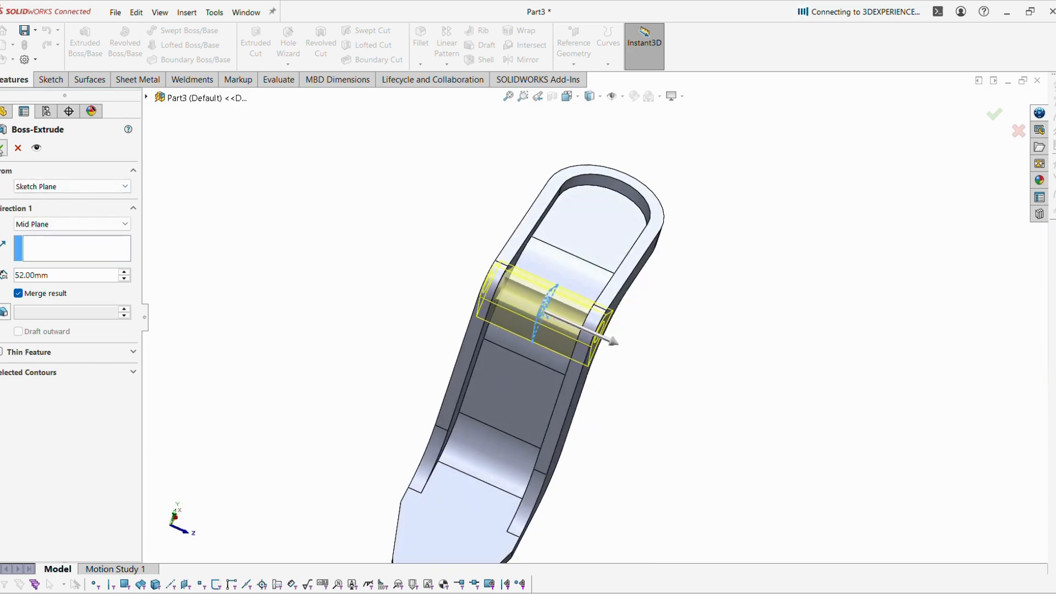
click(3, 148)
middle_drag(484, 332, 595, 352)
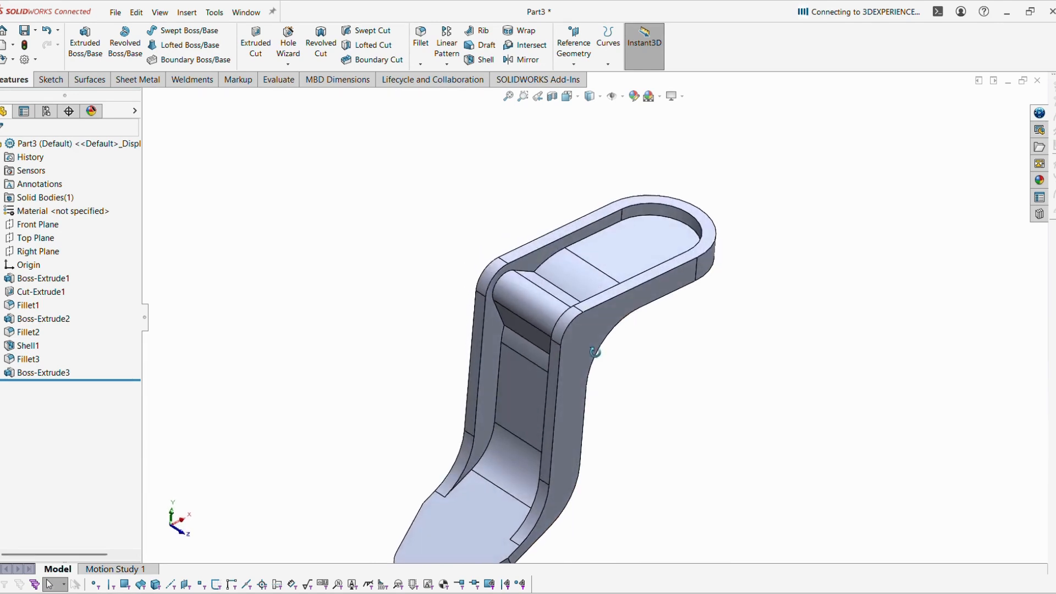
Step: Start a sketch on the upper arm's top rim face and draw a lengthwise corner rectangle about 20 mm wide across the bend
click(694, 210)
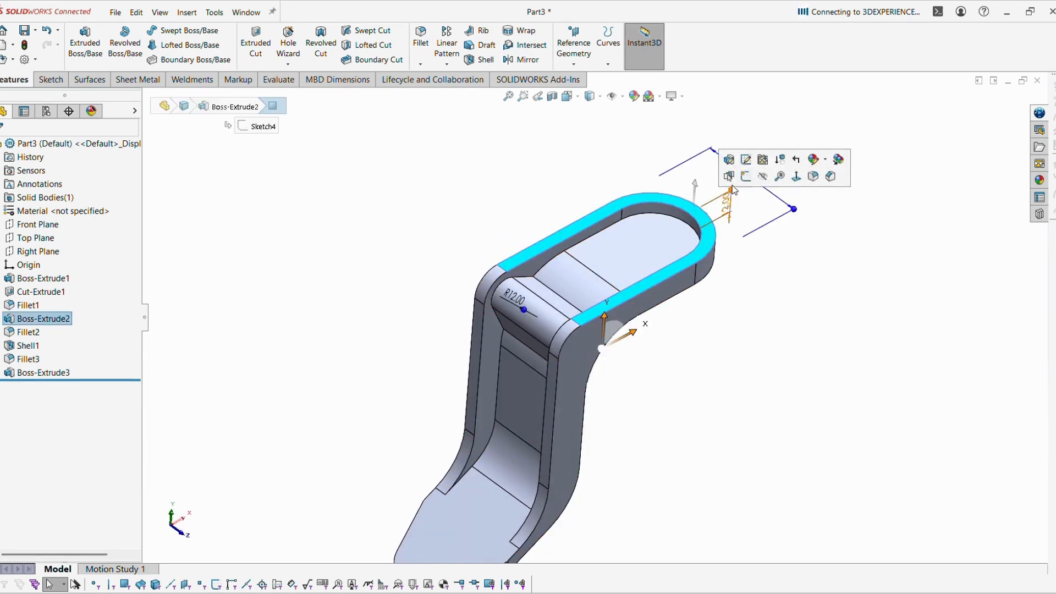
click(745, 176)
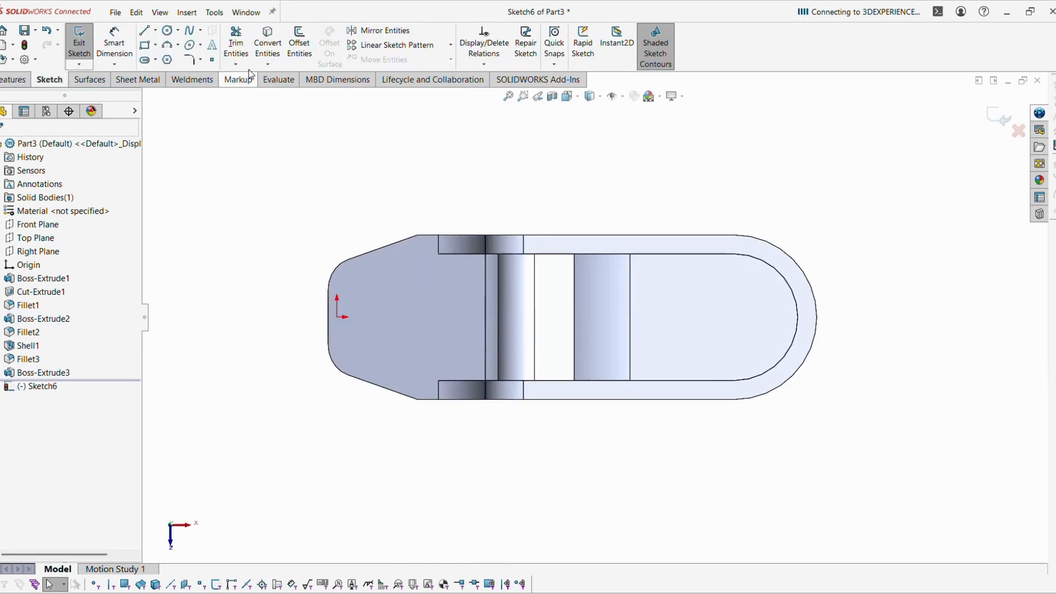
click(155, 45)
click(165, 58)
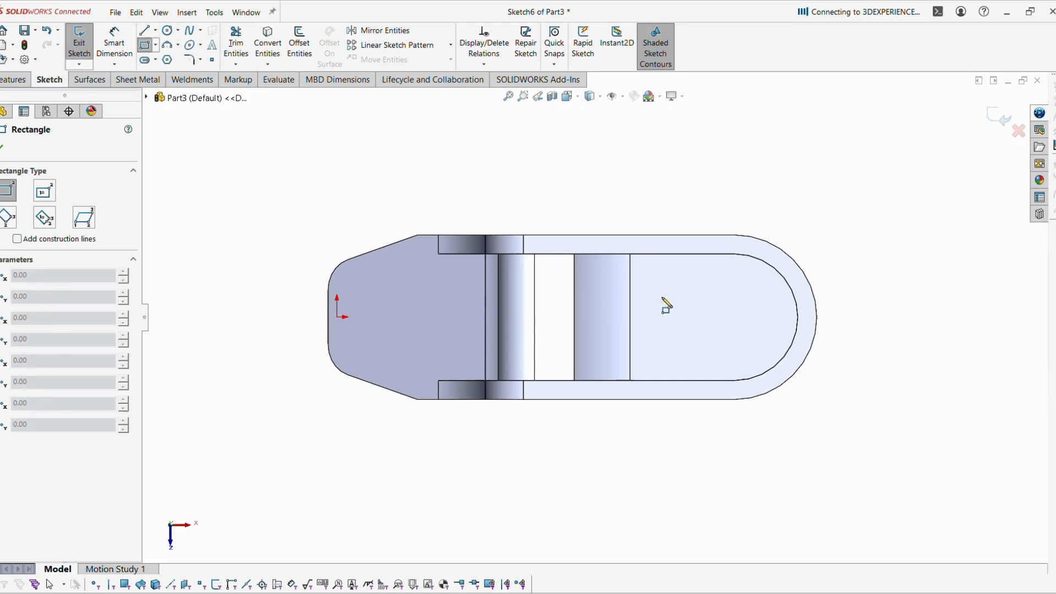
click(683, 284)
click(421, 349)
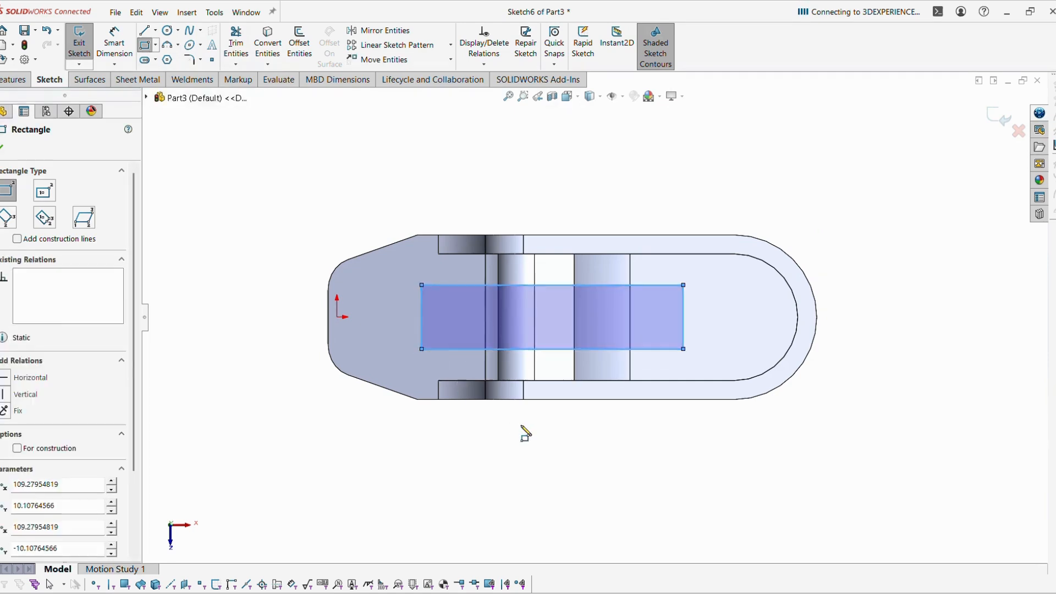
key(Escape)
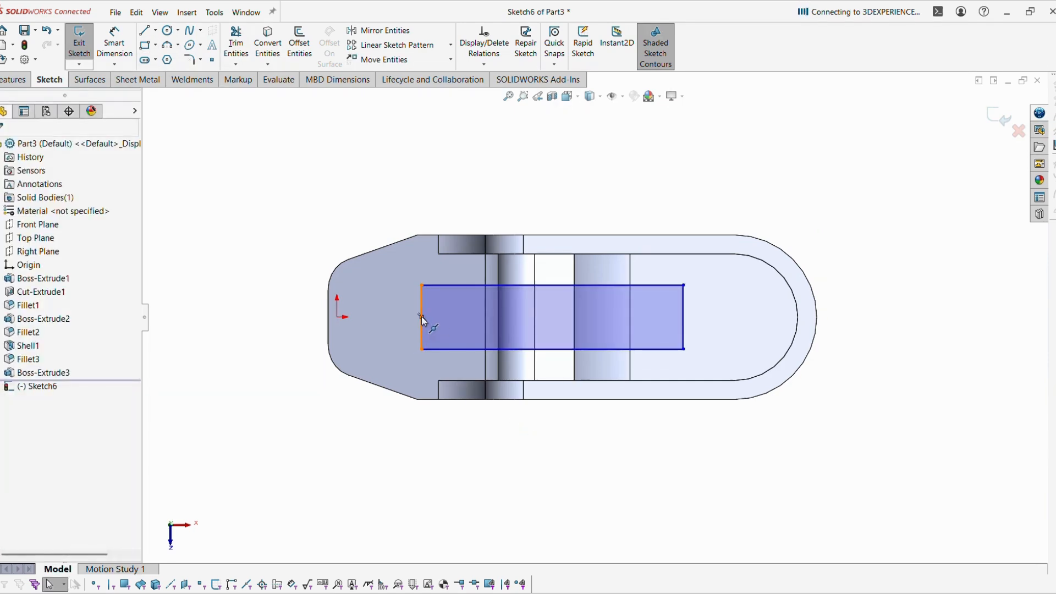
Step: Align the midpoint of the rectangle's short side nearest the origin horizontally with the origin
click(421, 317)
ctrl+click(337, 317)
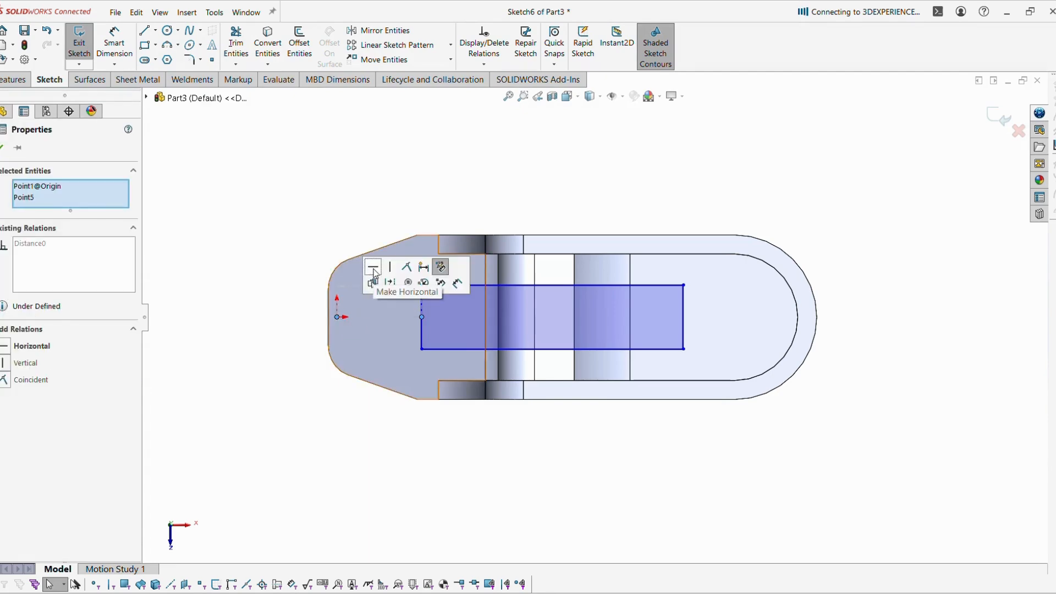
click(373, 268)
click(287, 226)
Step: Check the slot shape in the reference drawing and make the rectangle's short side nearest the rounded arm end construction geometry
key(alt+Tab)
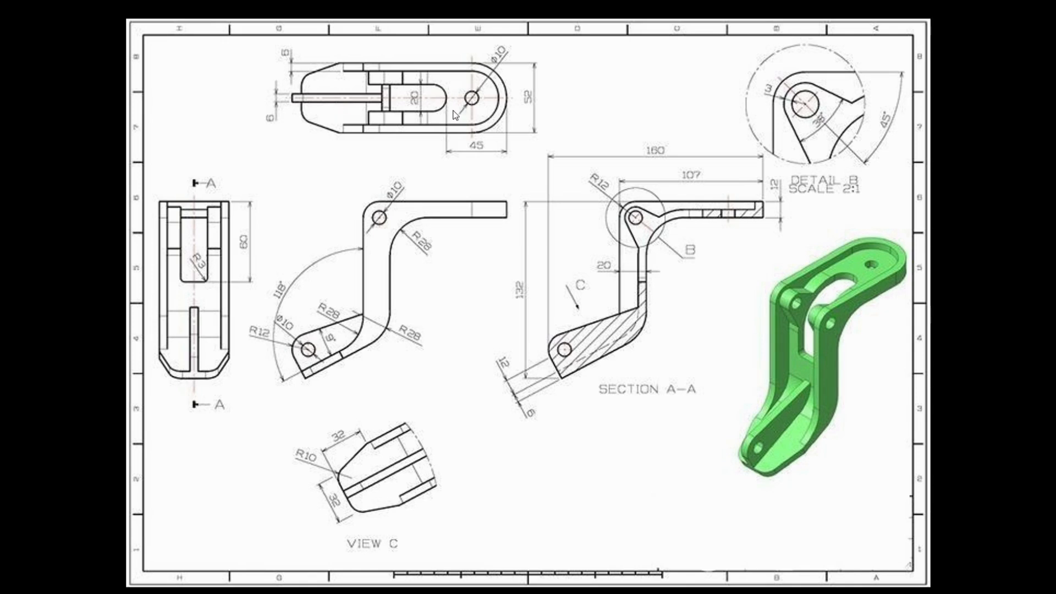
key(alt+Tab)
click(683, 315)
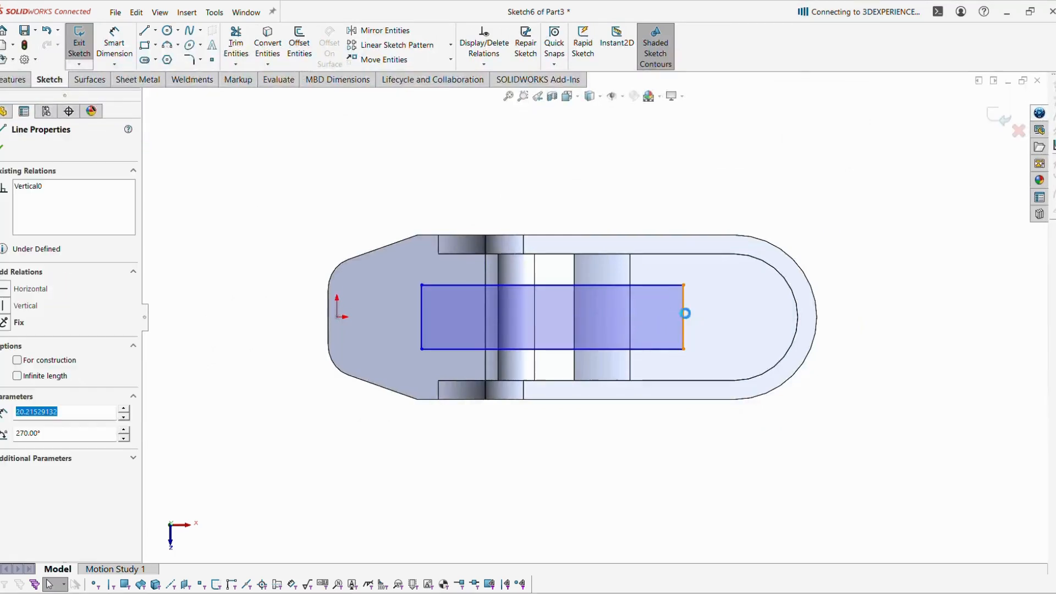
click(868, 389)
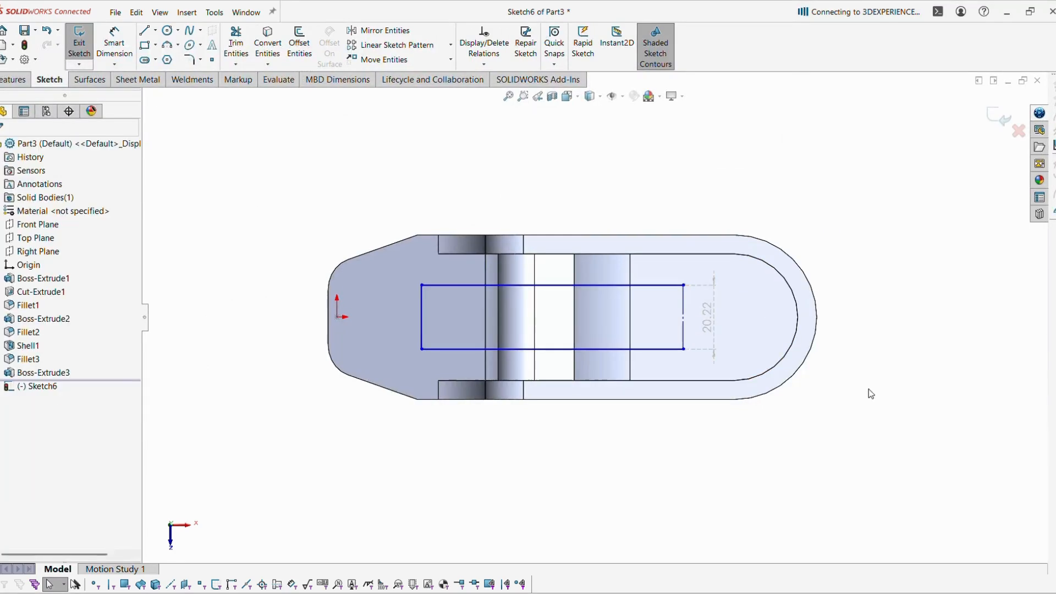
Step: Close the slot's outer end with a three-point semicircular arc of about 10 mm radius, tangent to both long sides
click(167, 45)
click(684, 285)
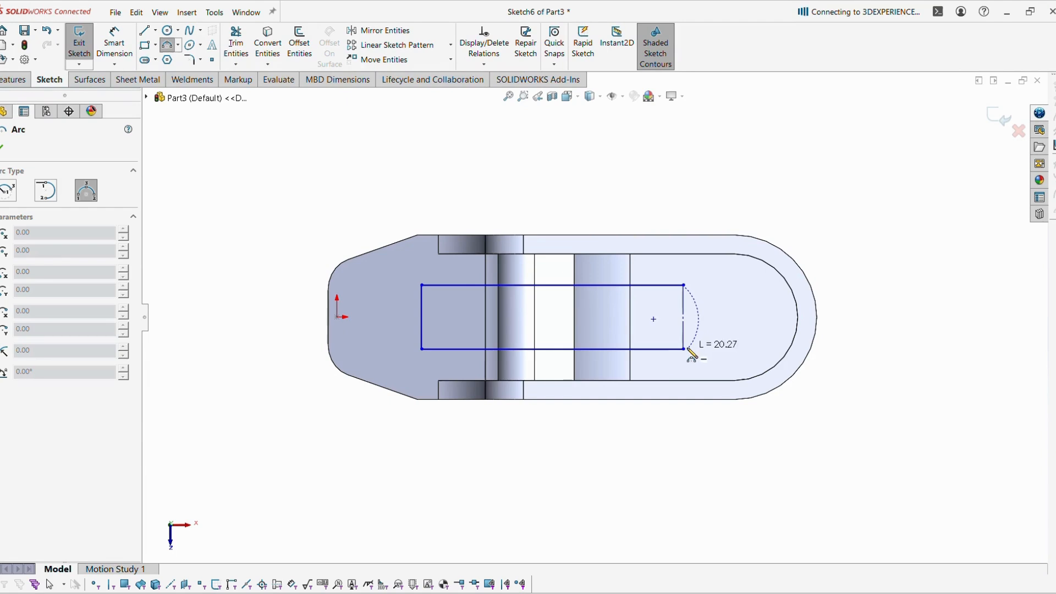
click(684, 348)
click(708, 337)
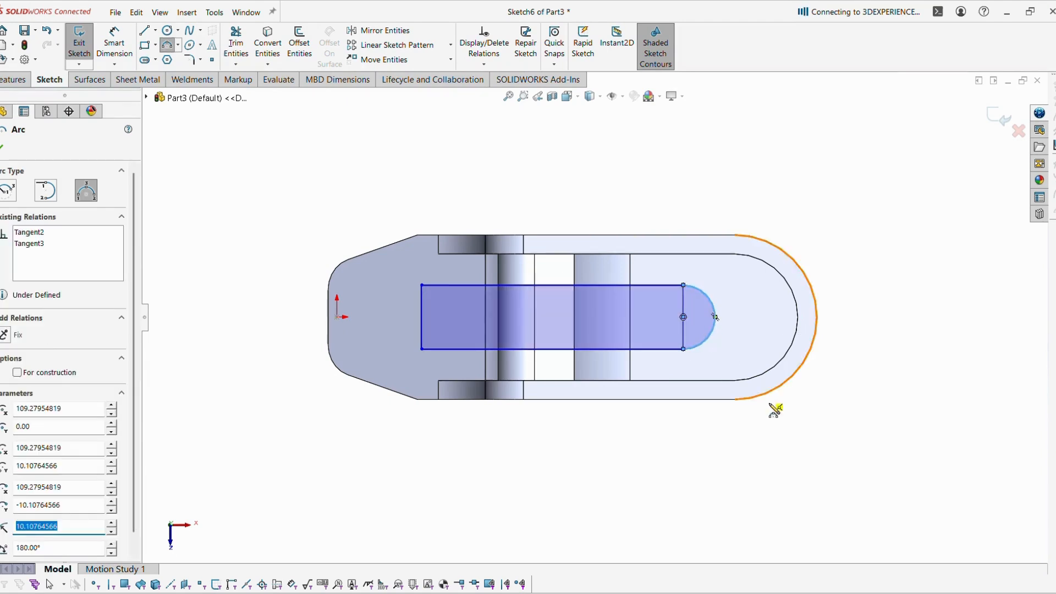
key(Escape)
Step: Dimension the slot's width as 20 mm, following the reference drawing's top view
key(d)
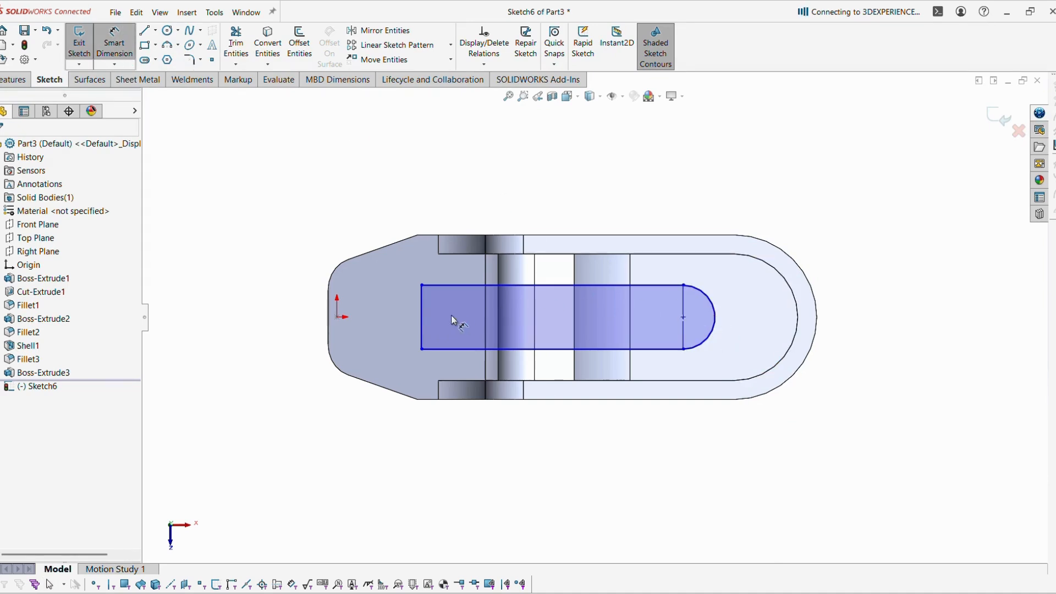
click(419, 309)
click(367, 317)
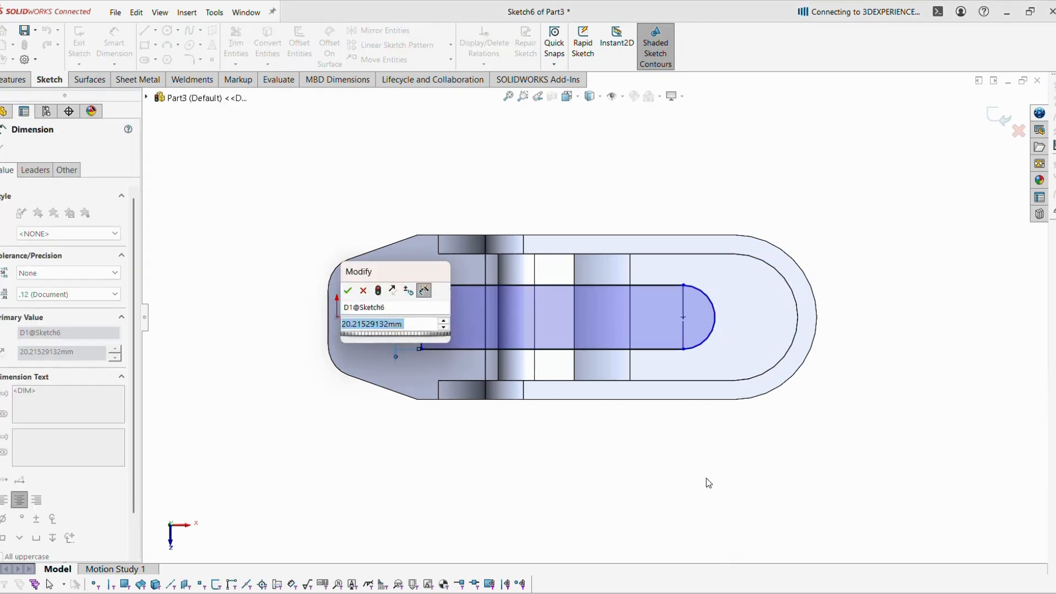
key(alt+Tab)
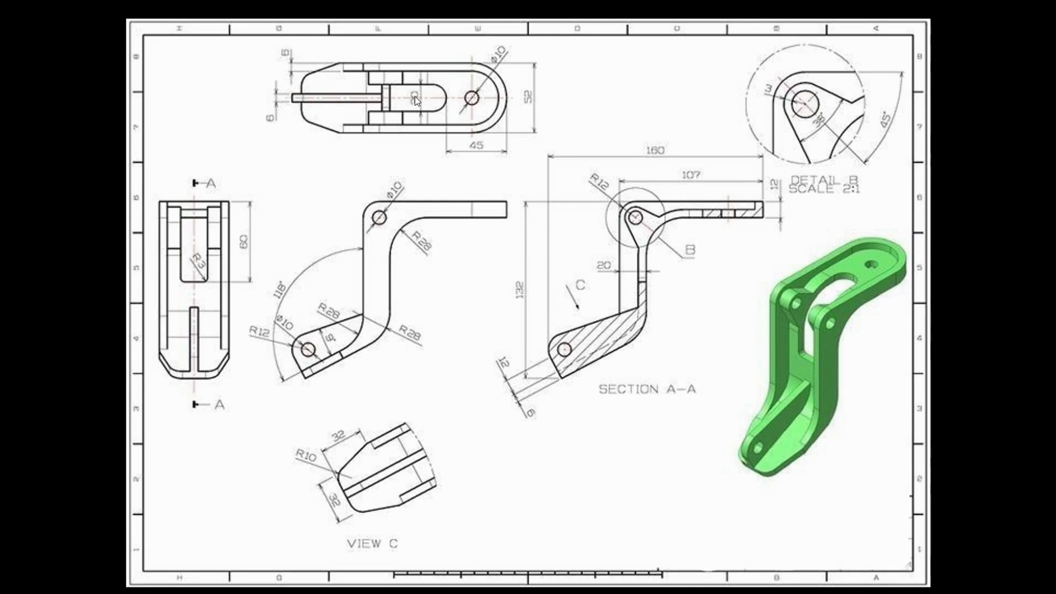
key(alt+Tab)
text(20)
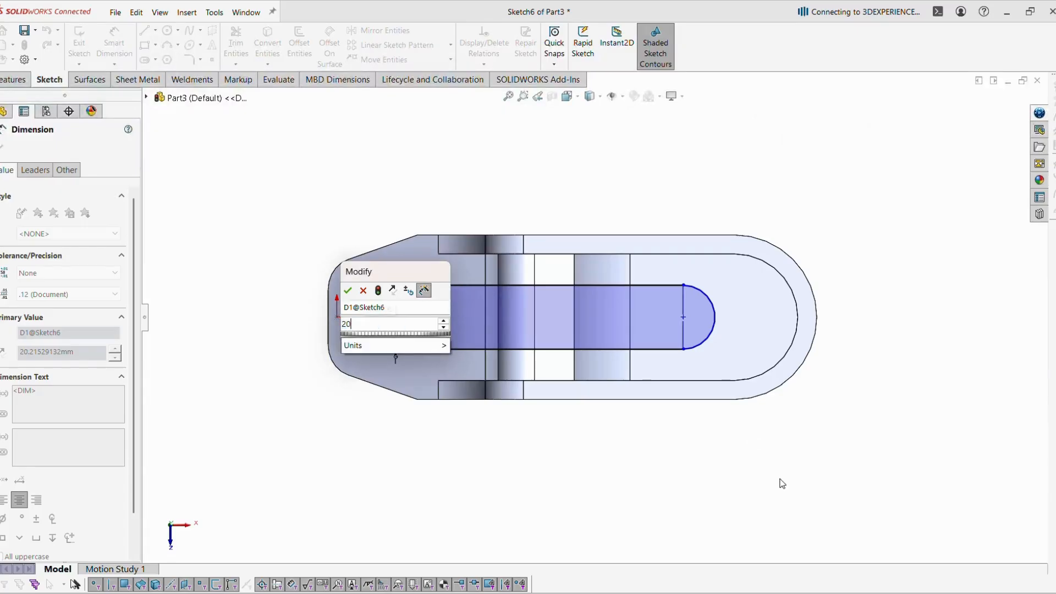
key(Return)
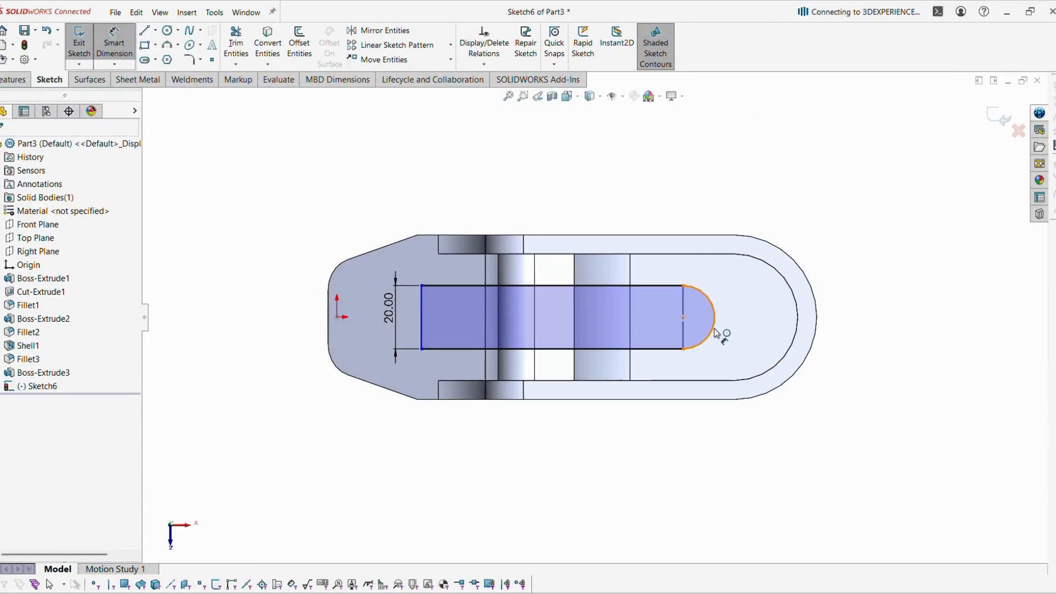
Step: Dimension the distance from the slot's rounded end to the arm's outer rounded end as 45 mm, following the reference drawing
click(715, 319)
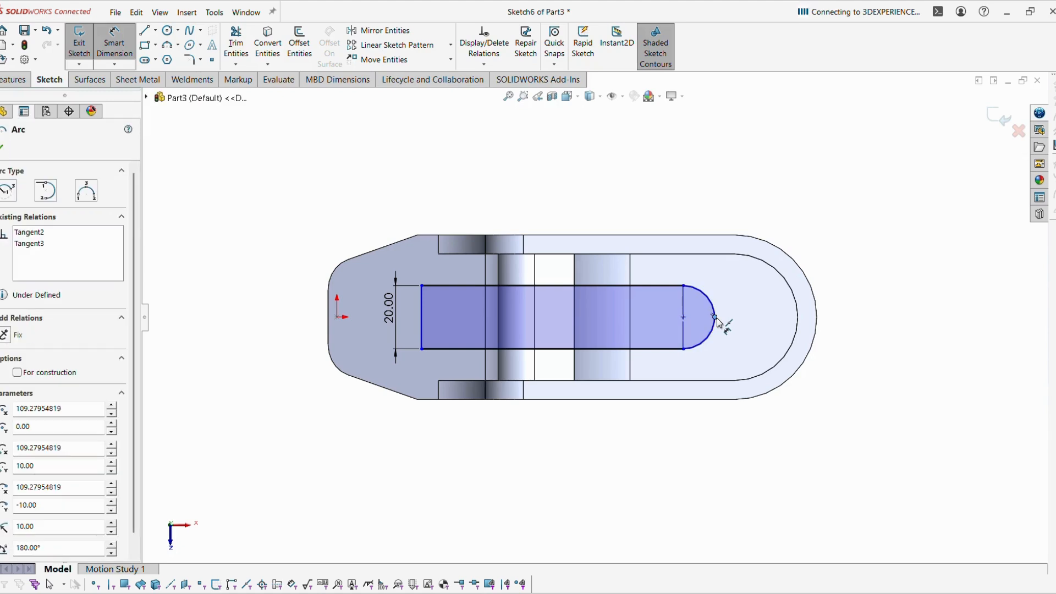
click(816, 325)
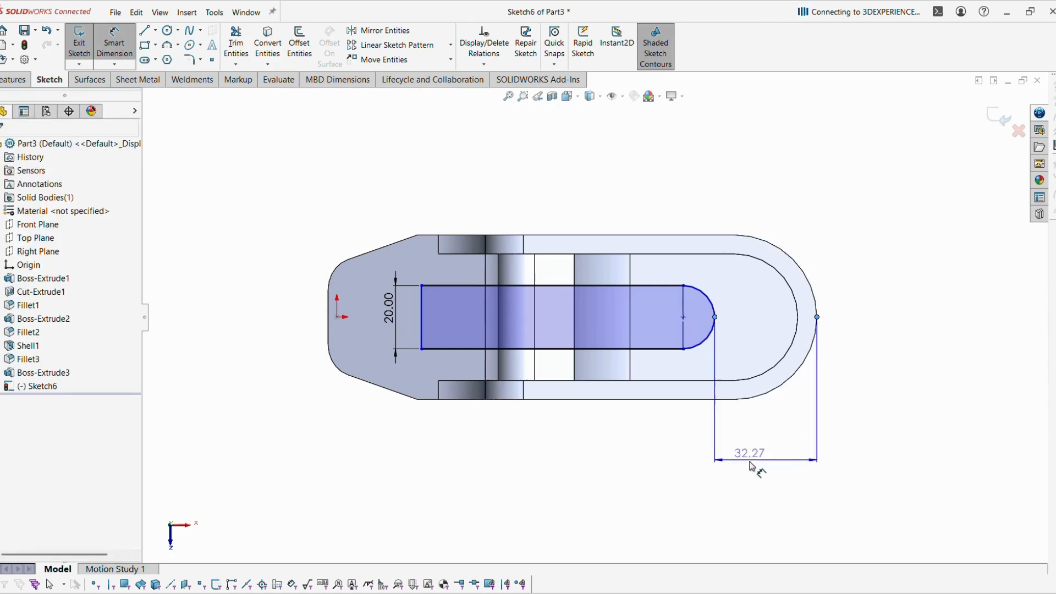
click(759, 464)
key(alt+Tab)
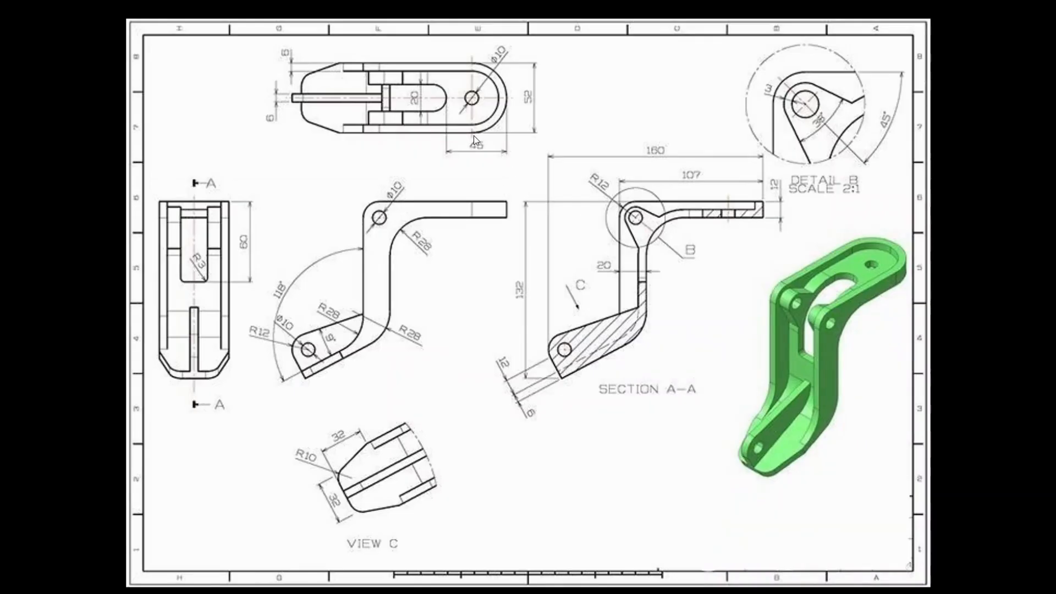
key(alt+Tab)
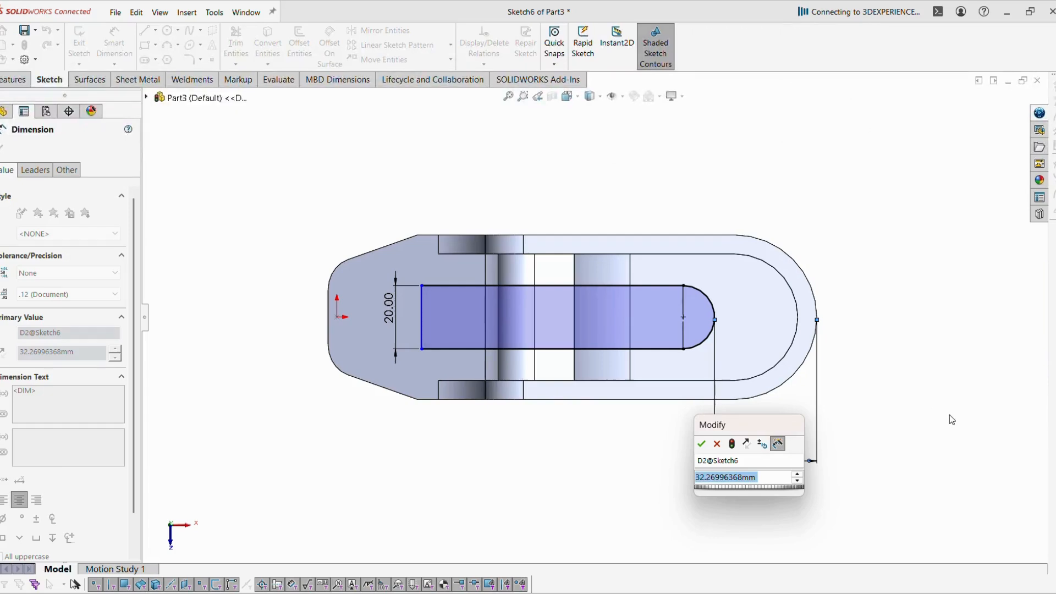
text(45)
key(Return)
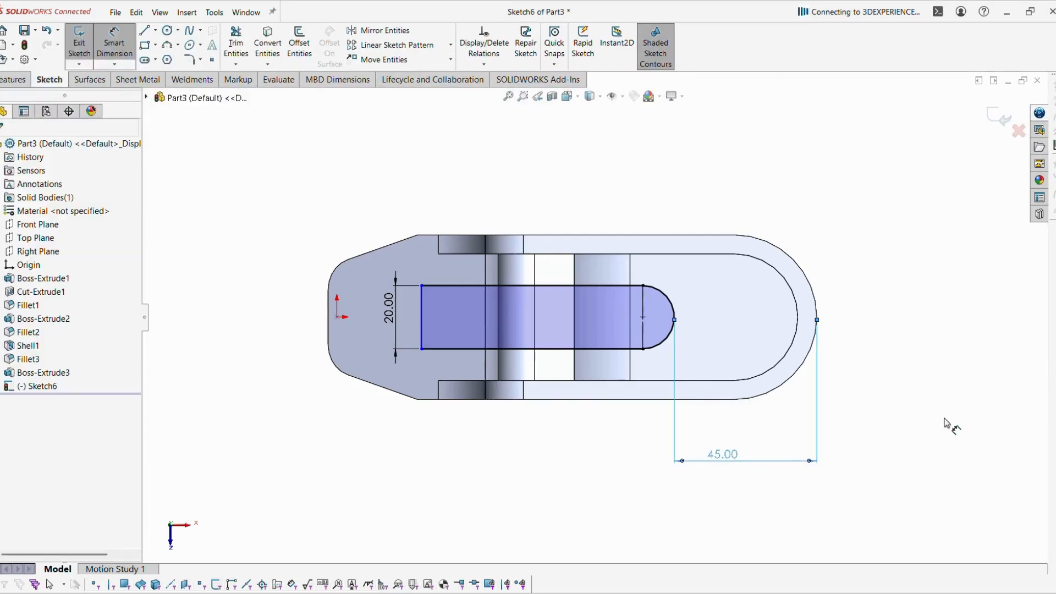
Step: Finish the slot sketch and cut it with a Blind extruded cut 60 mm deep, following the reference drawing's depth
key(alt+Tab)
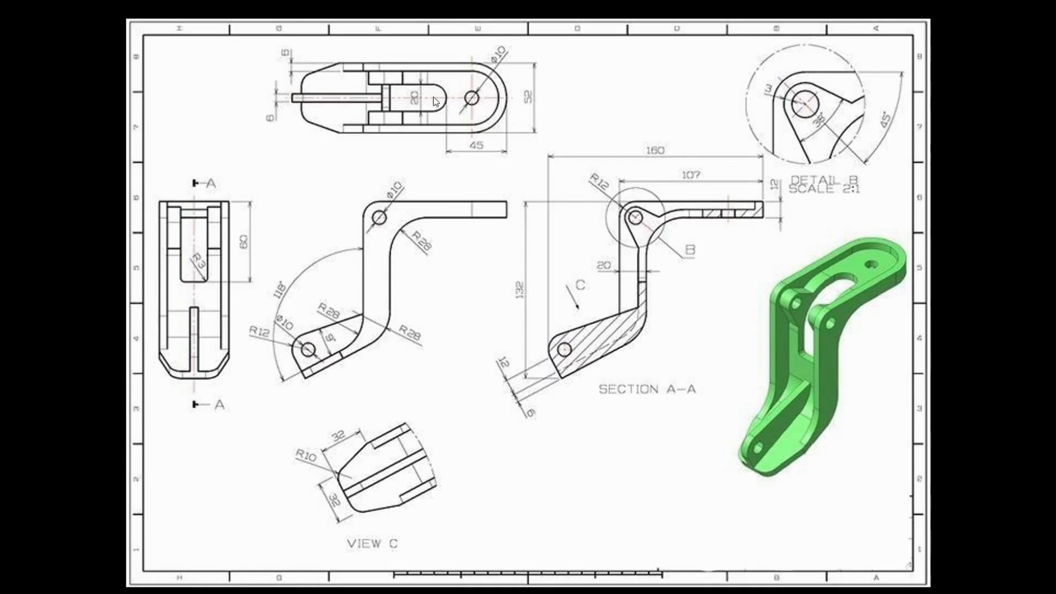
key(alt+Tab)
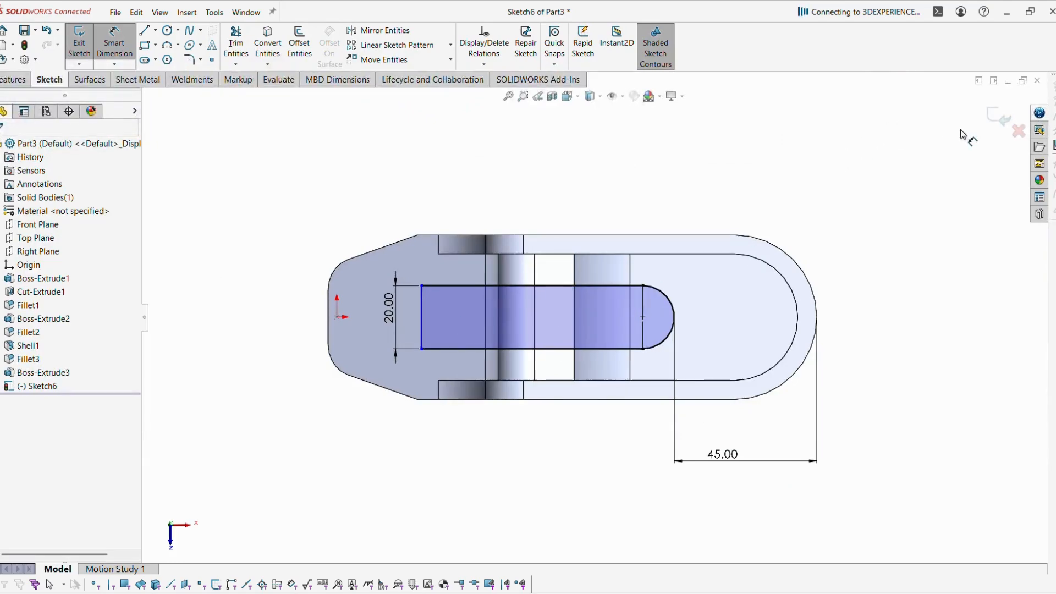
click(1001, 116)
mouse_move(794, 397)
middle_down()
mouse_move(773, 302)
mouse_move(866, 283)
mouse_move(838, 316)
middle_up()
scroll(838, 316, up, 2)
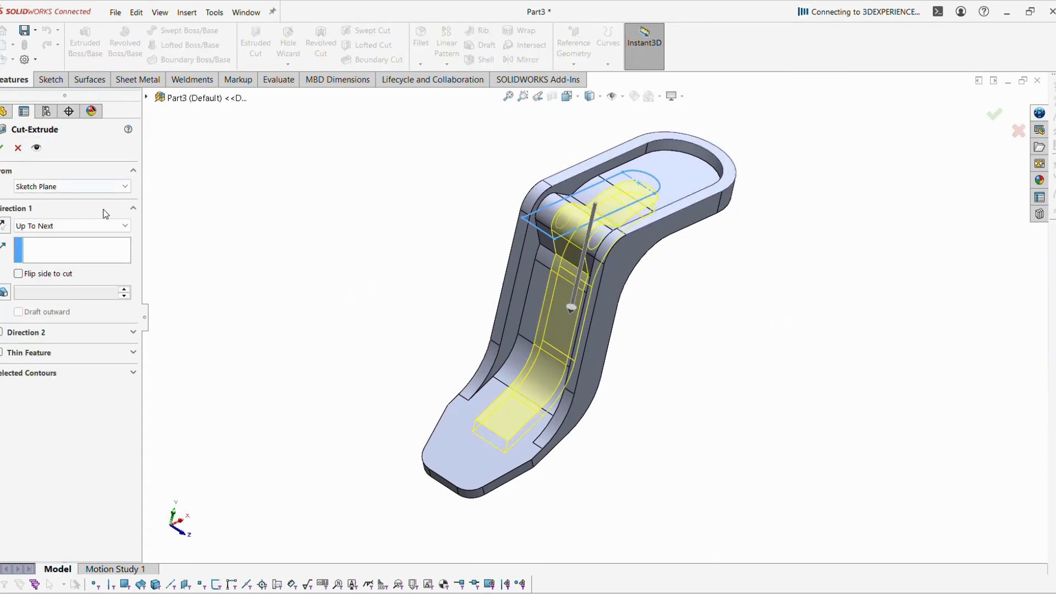
click(105, 226)
click(101, 241)
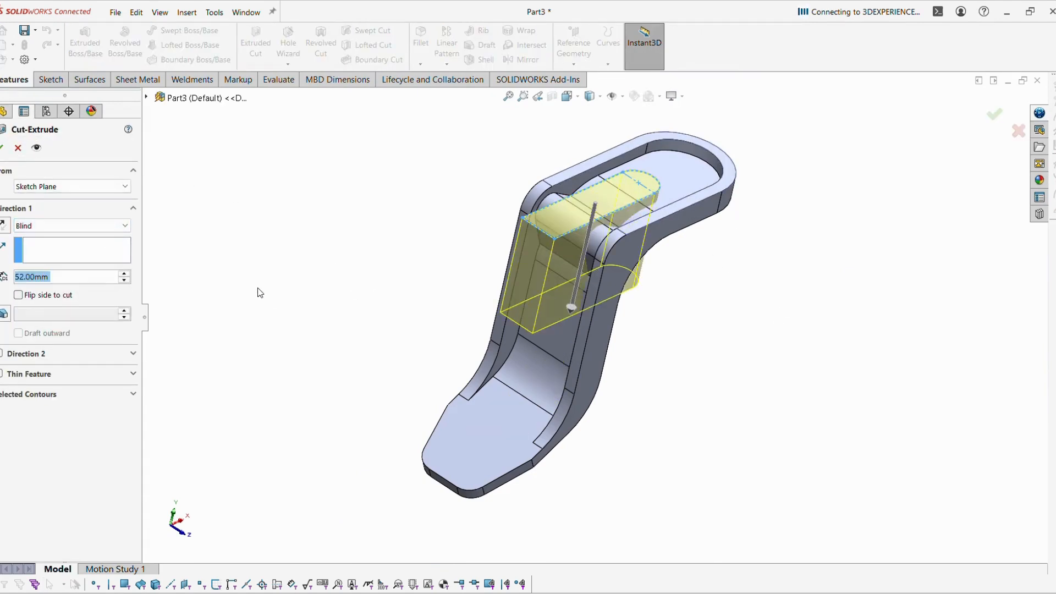
key(alt+Tab)
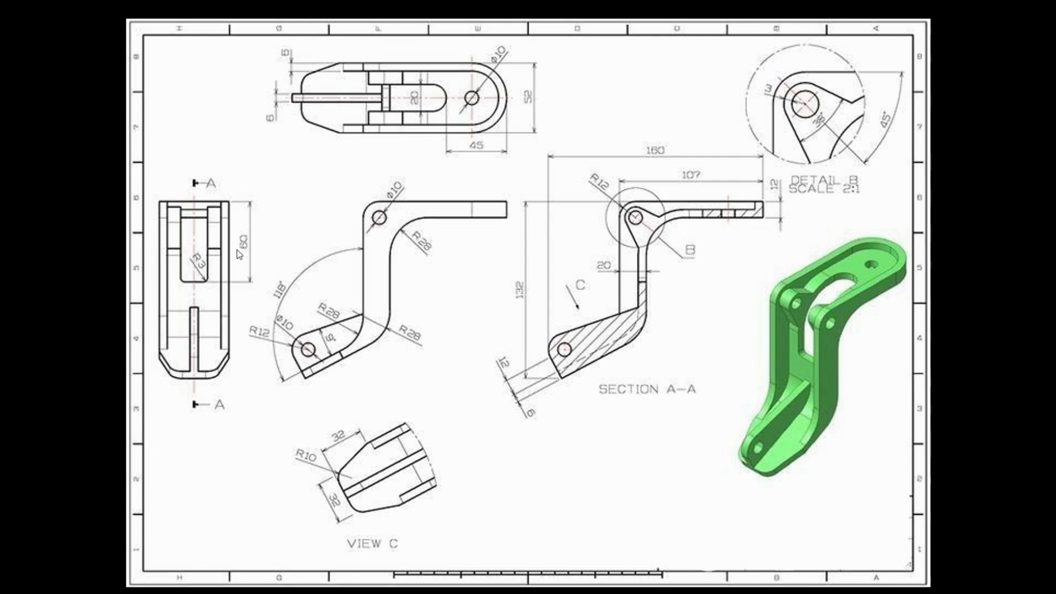
key(alt+Tab)
double_click(80, 275)
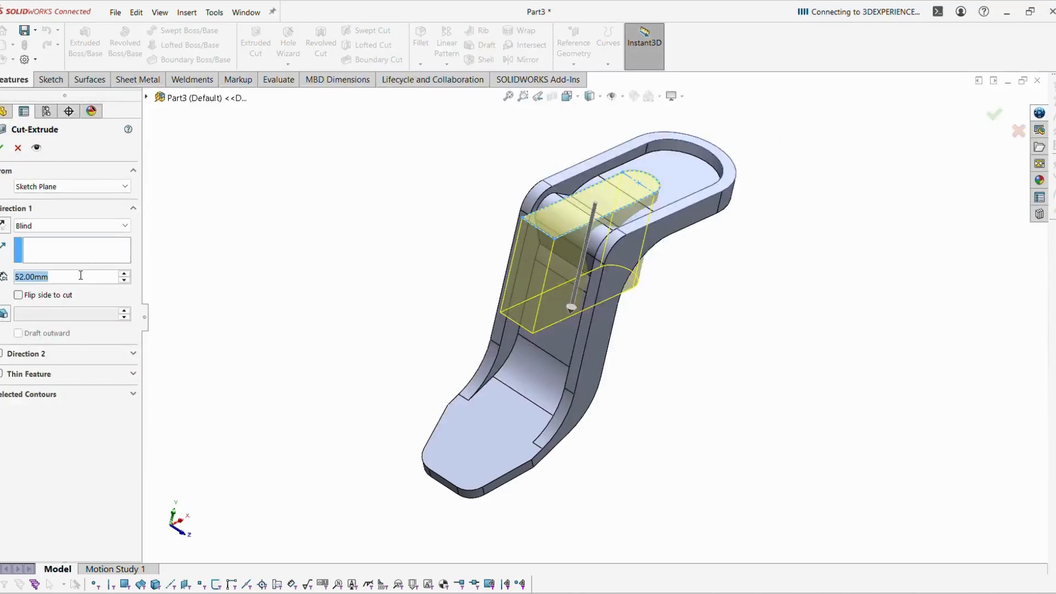
text(60)
key(Return)
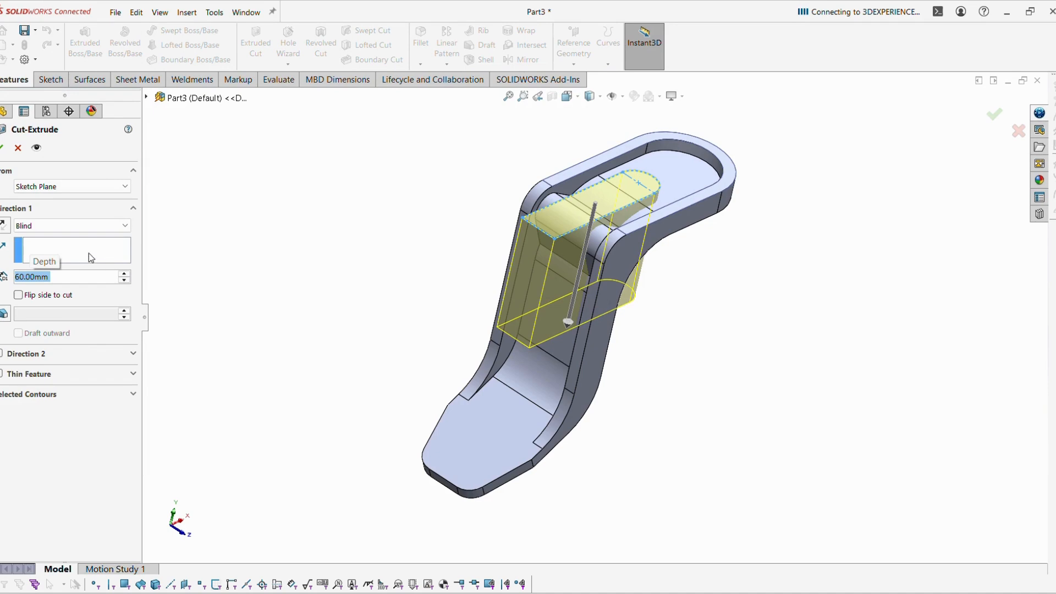
click(3, 147)
Step: Fillet the two corner edges at the slot's square lower end with a 3 mm radius
middle_drag(243, 290, 323, 306)
scroll(486, 341, down, 3)
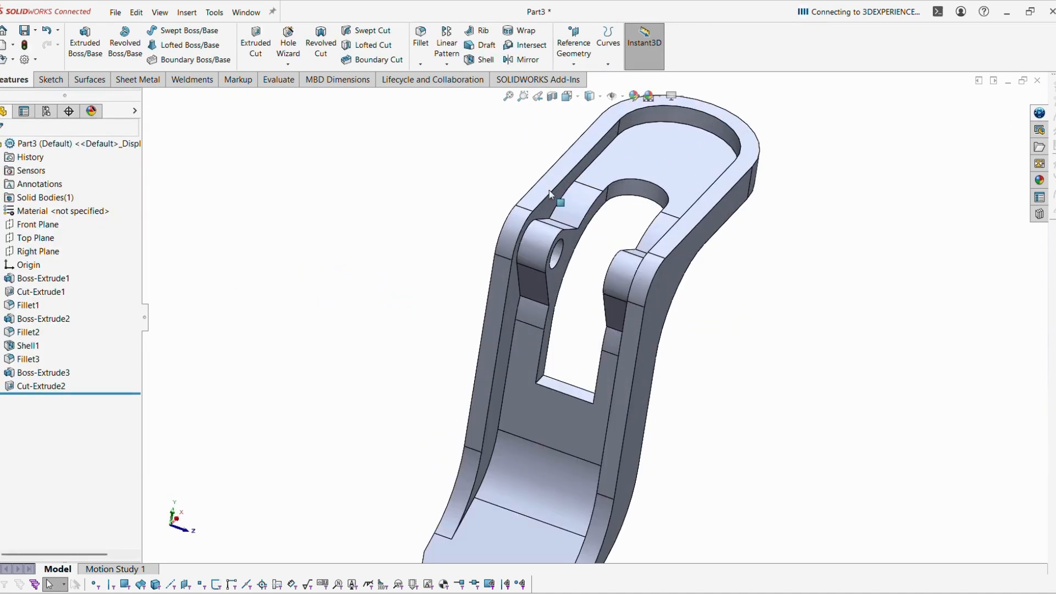
click(414, 54)
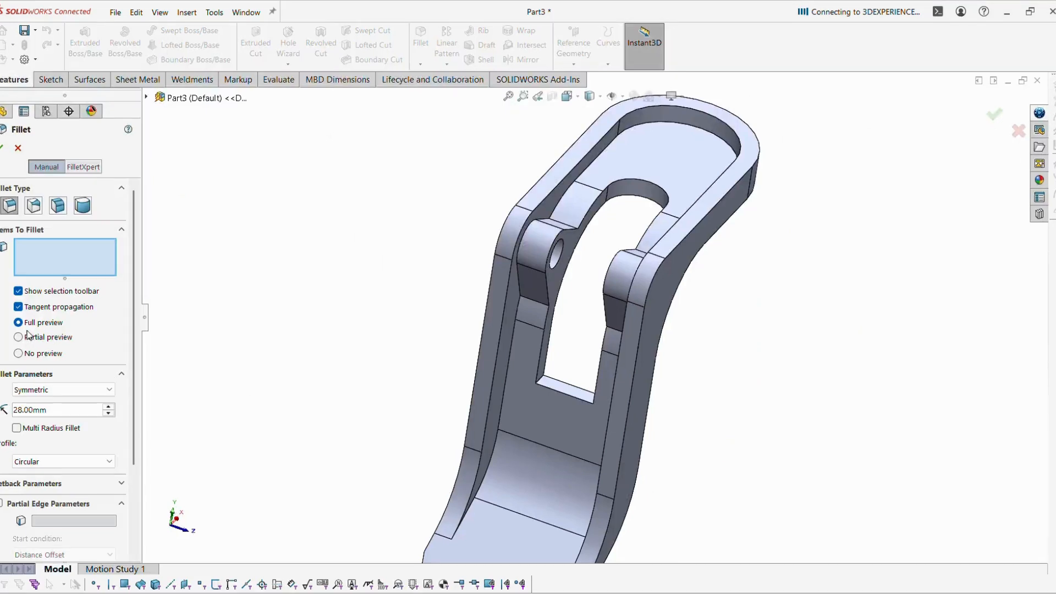
double_click(55, 410)
text(3)
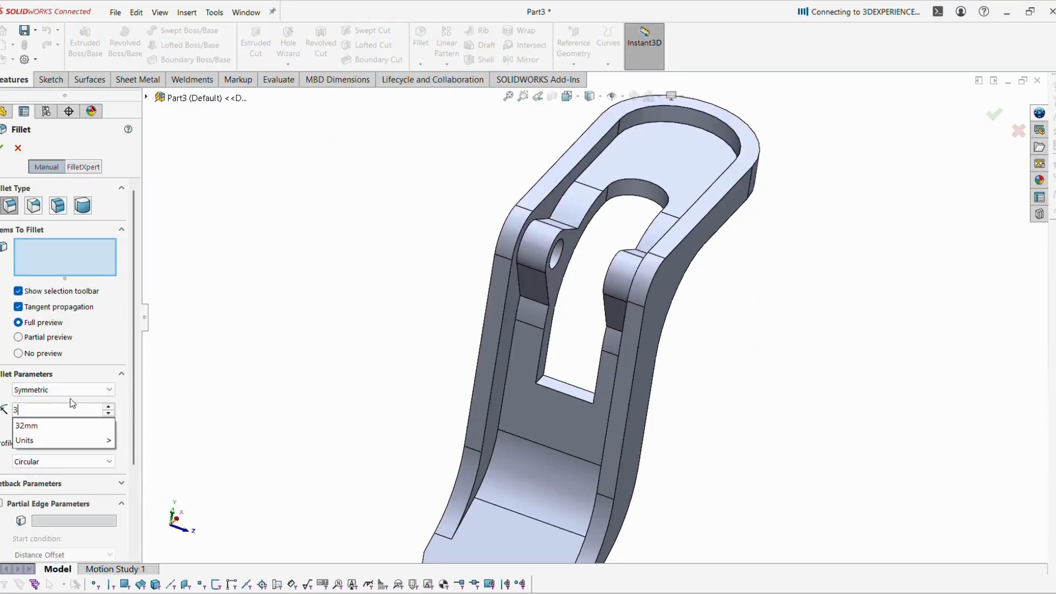
key(Return)
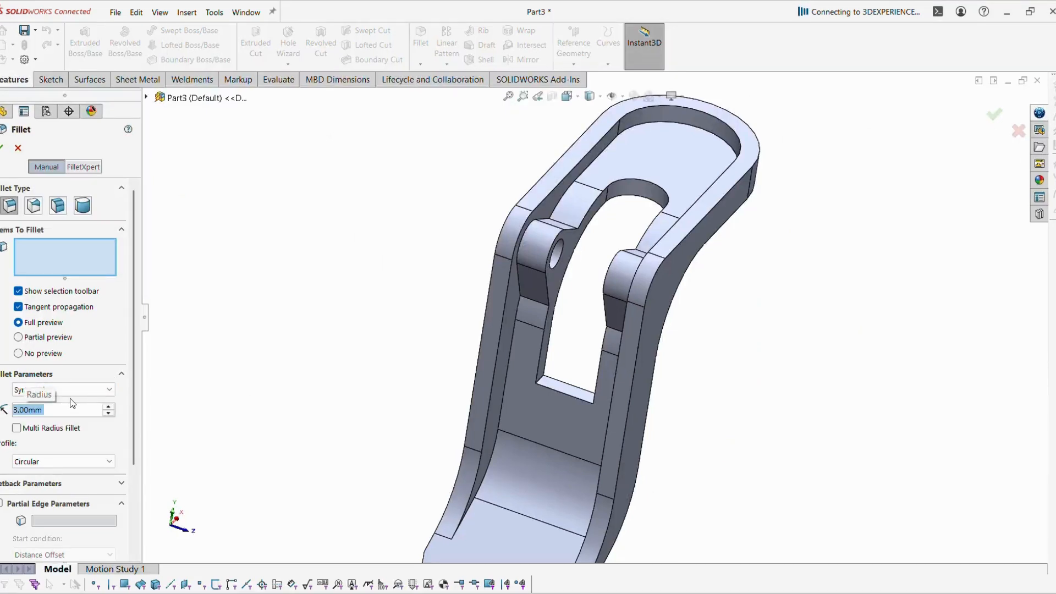
click(540, 381)
middle_drag(540, 381, 546, 373)
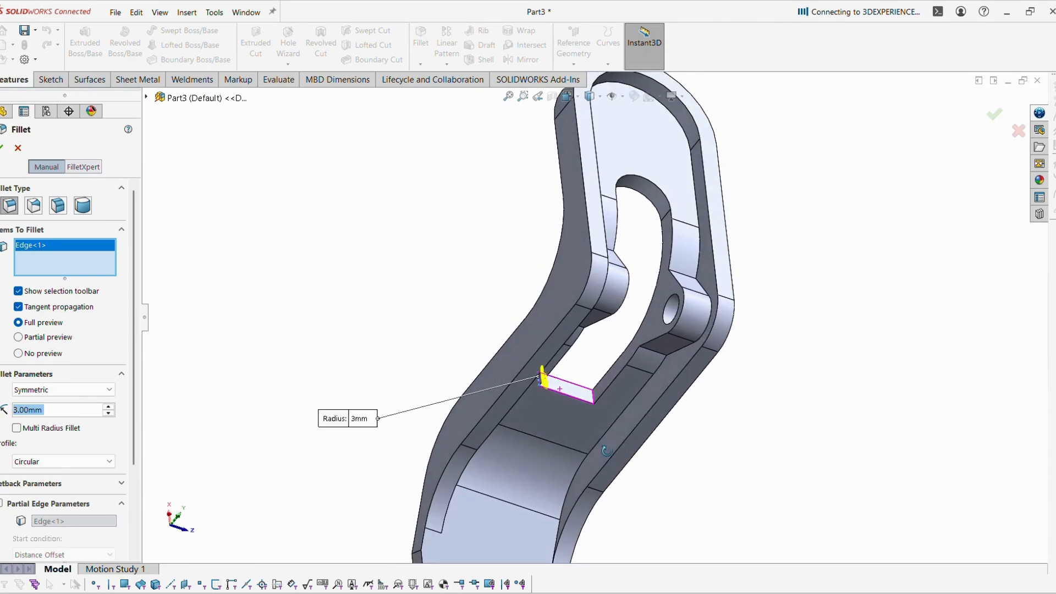
click(596, 399)
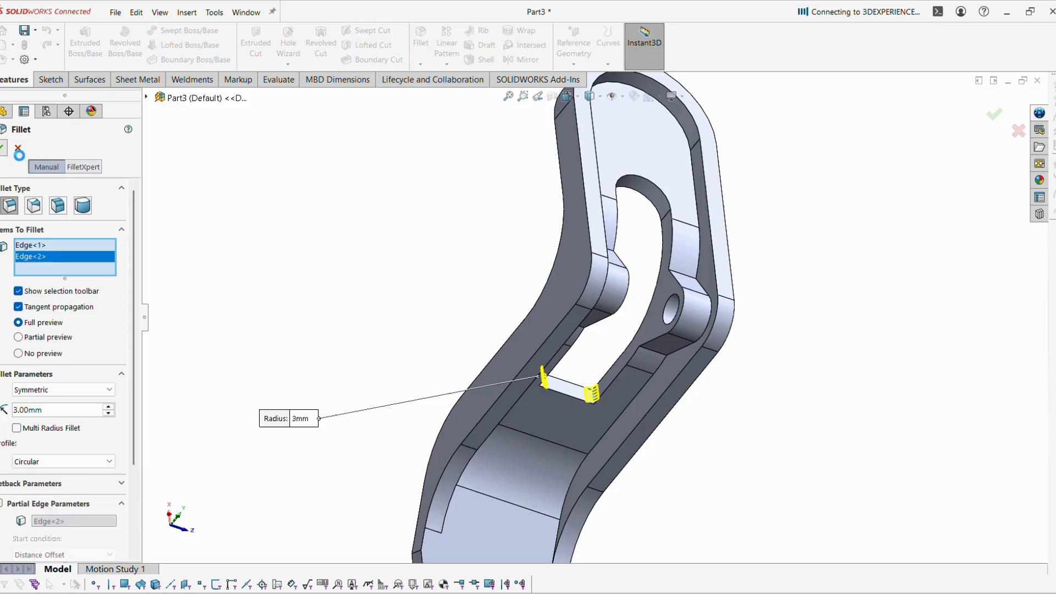
click(3, 148)
Step: Convert the pin boss's hole edge into a sketch on the bracket's outer side face and cut it Blind 60 mm deep
scroll(675, 362, up, 4)
middle_drag(675, 362, 592, 247)
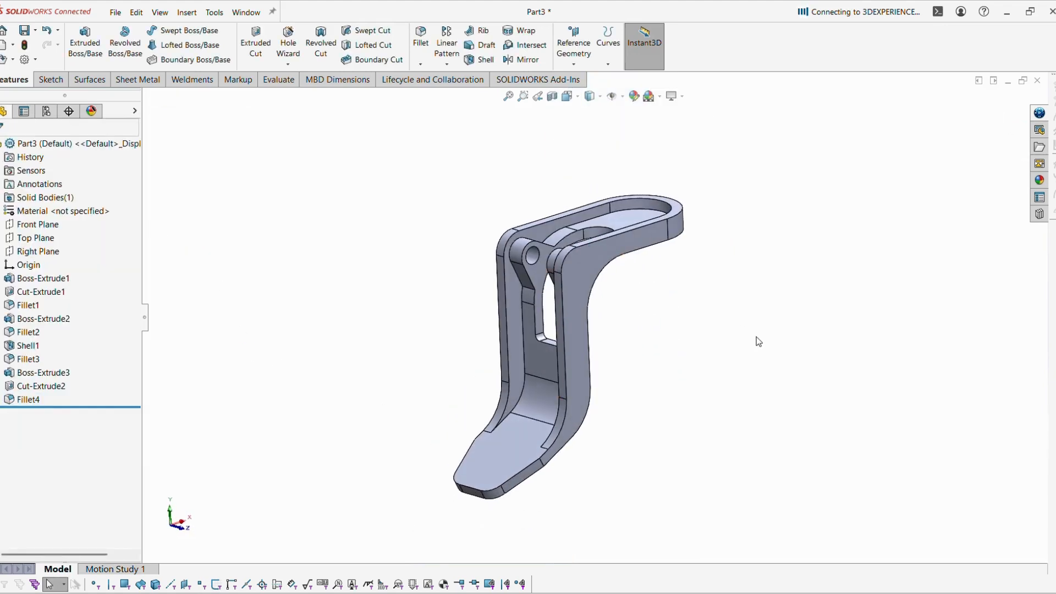
click(595, 257)
click(579, 275)
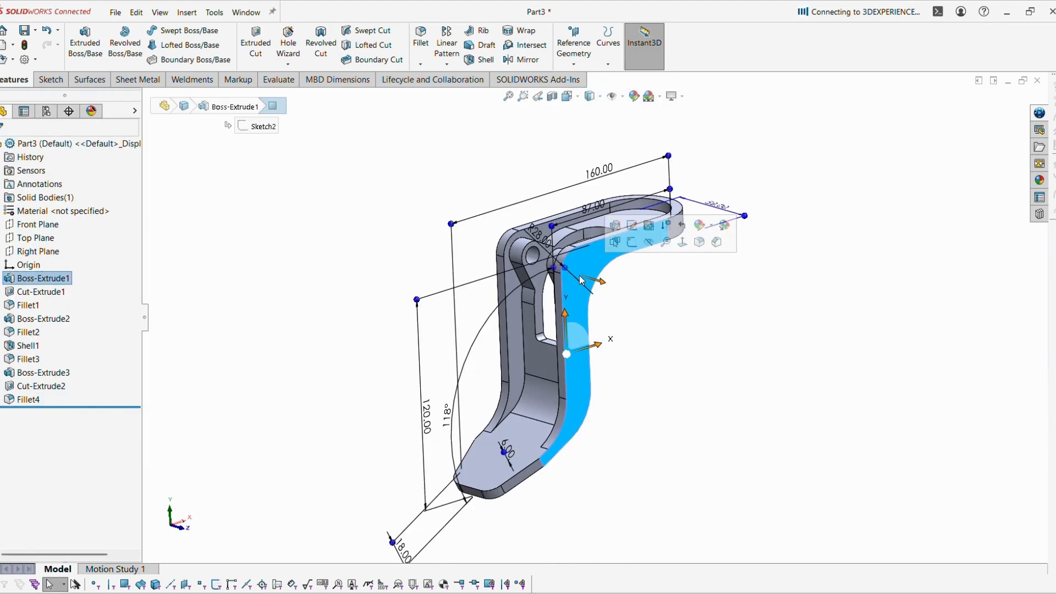
click(633, 243)
middle_drag(737, 369, 789, 393)
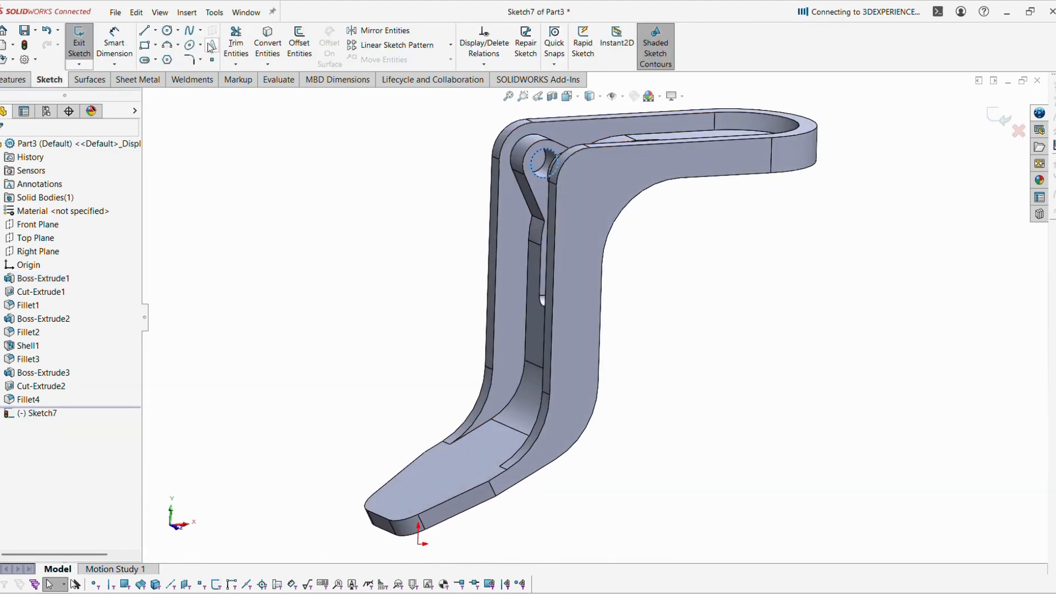
click(267, 44)
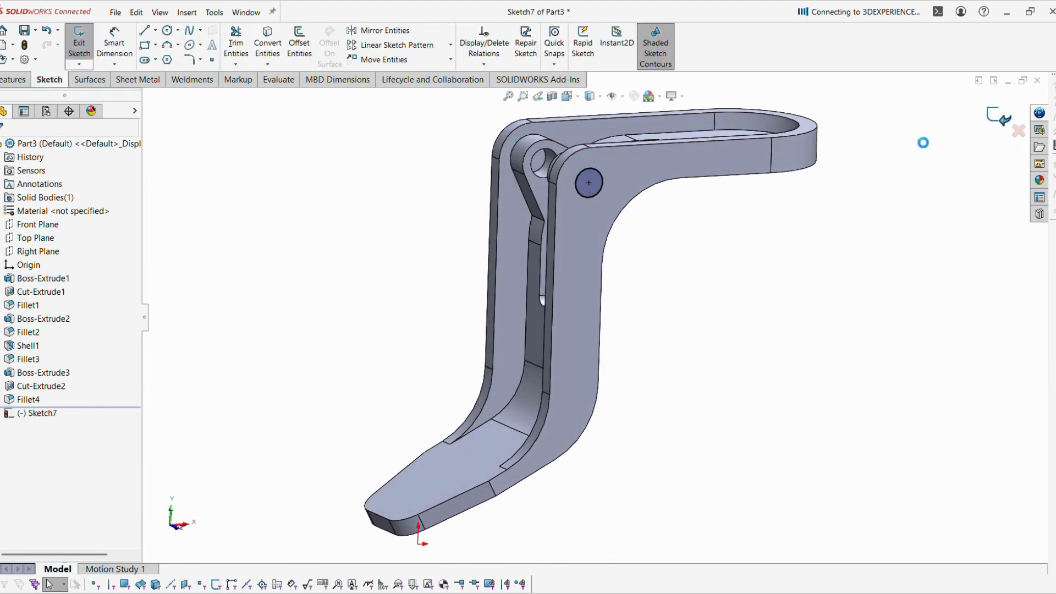
click(256, 38)
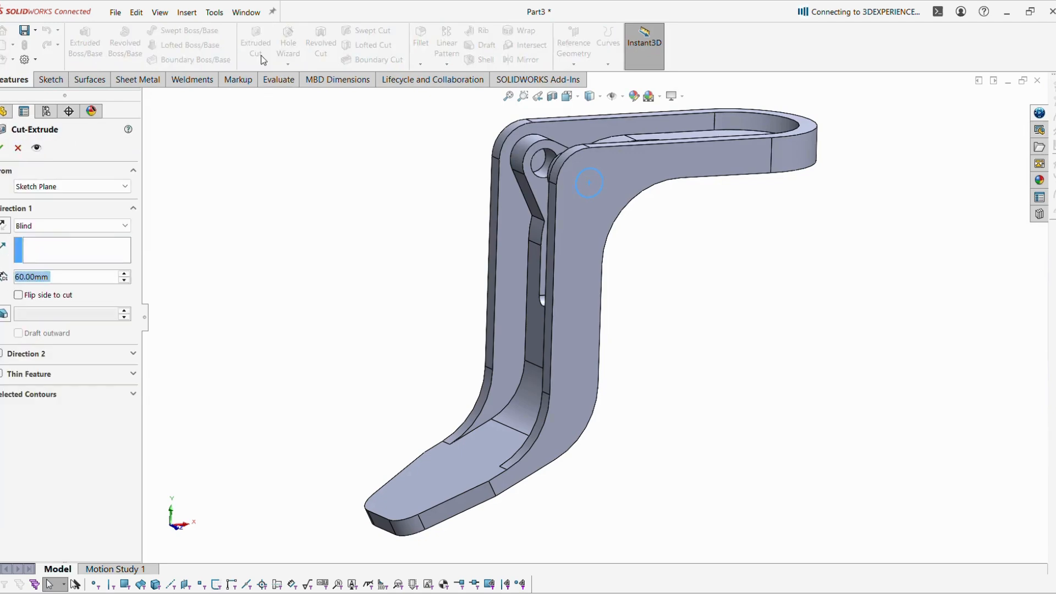
key(Return)
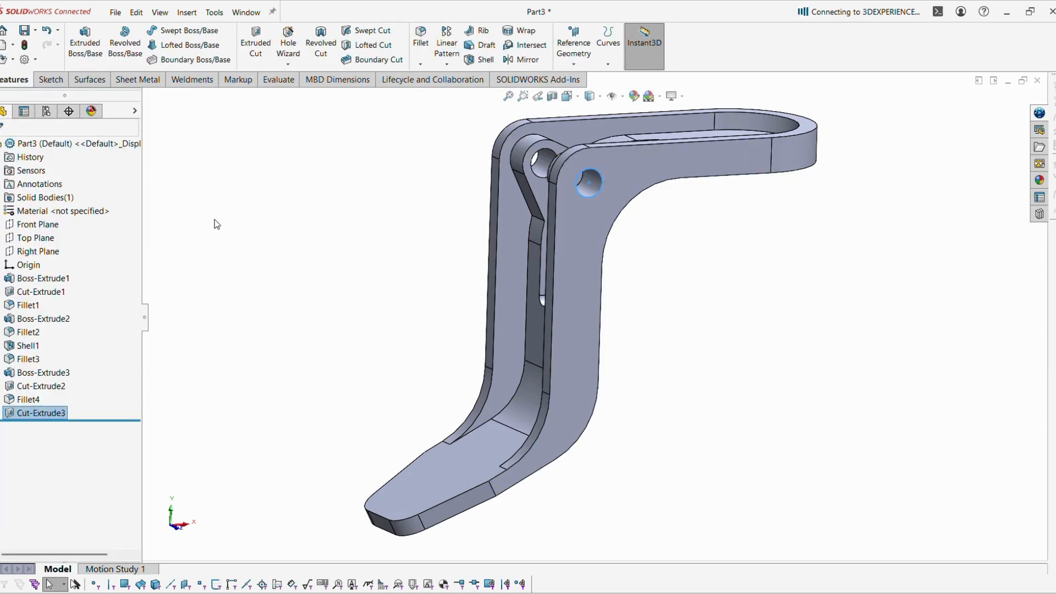
middle_drag(344, 233, 691, 451)
click(561, 450)
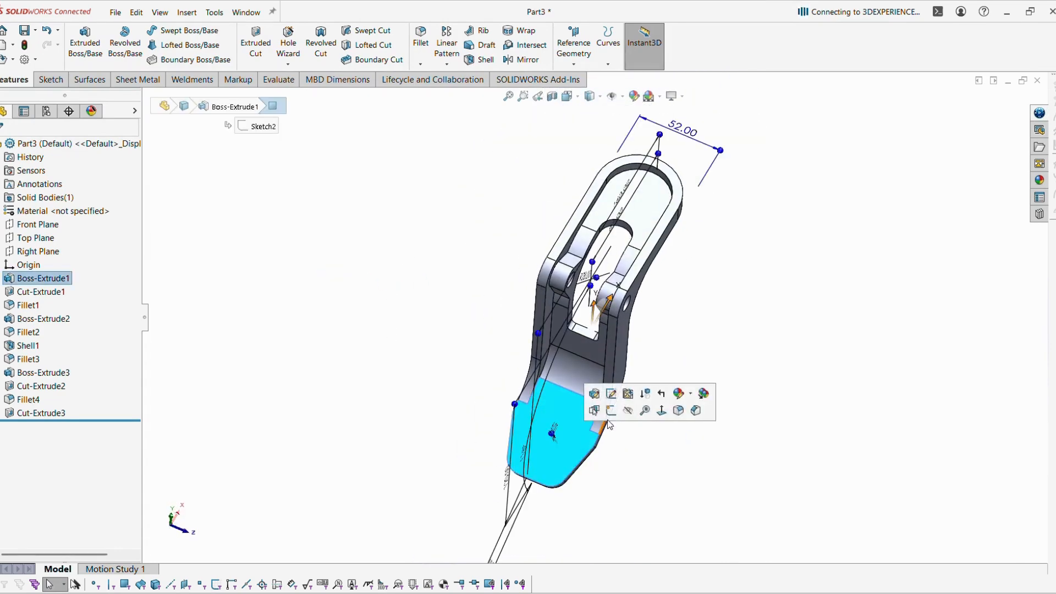
click(611, 412)
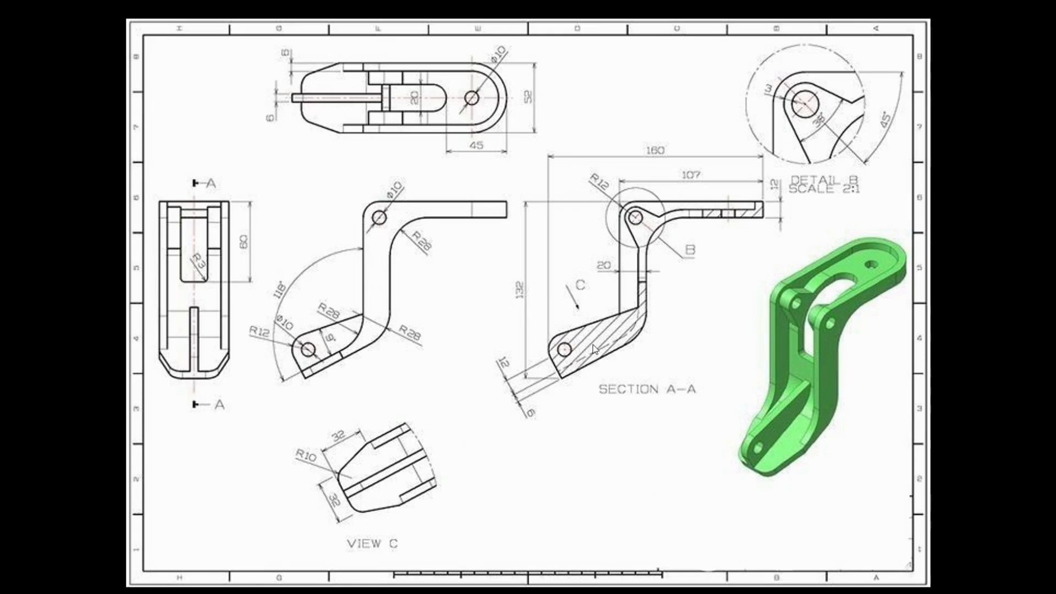
key(alt+Tab)
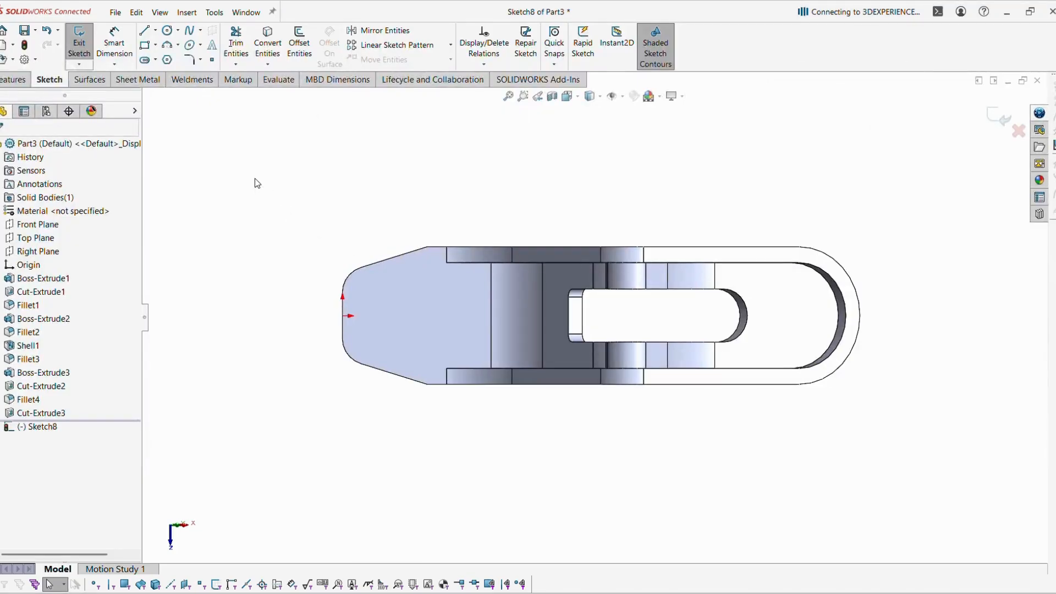
click(80, 38)
Step: Start a sketch on the Front Plane and draw a line about 26 mm long from the lower tab's upper end corner, continuing its end edge
key(ctrl+7)
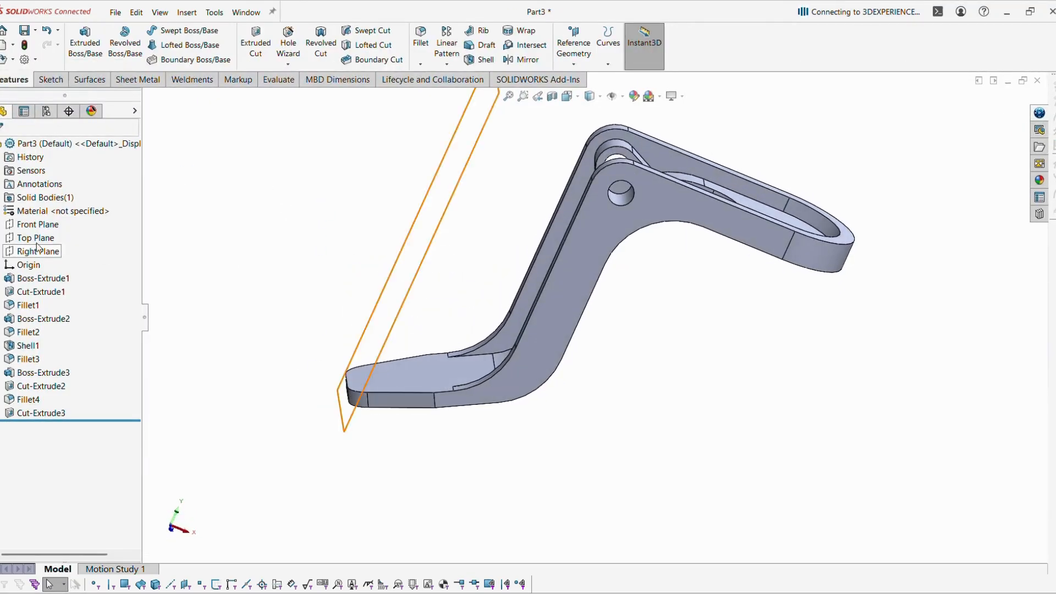
click(38, 224)
click(45, 213)
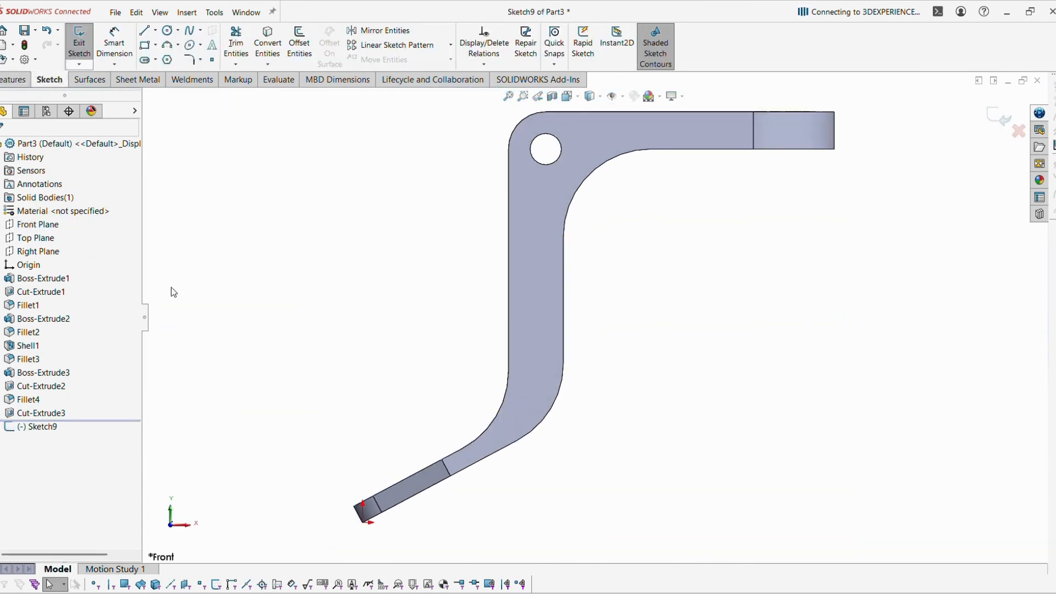
click(145, 32)
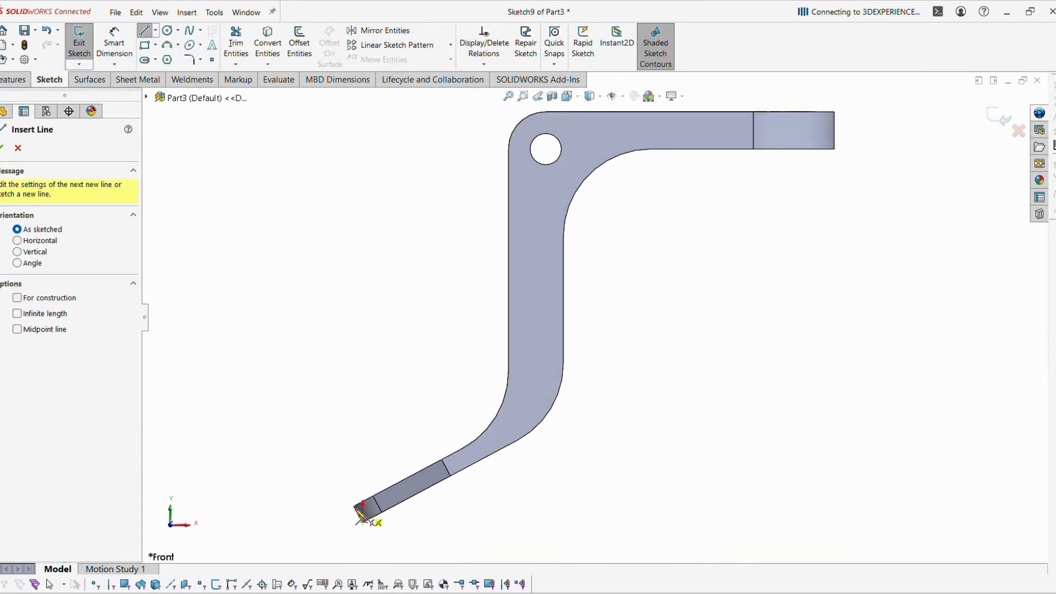
click(360, 508)
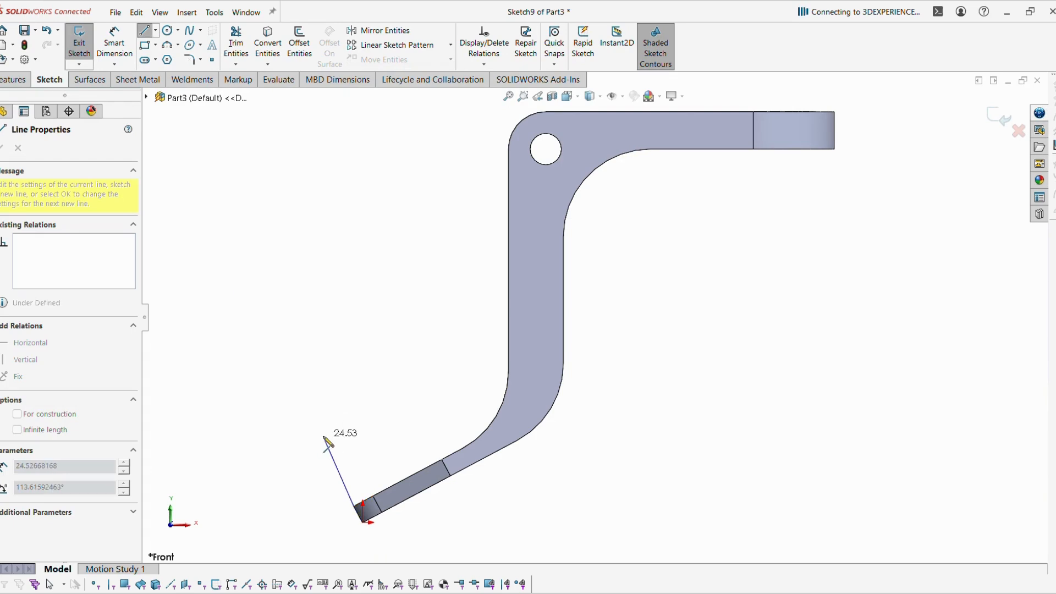
click(316, 435)
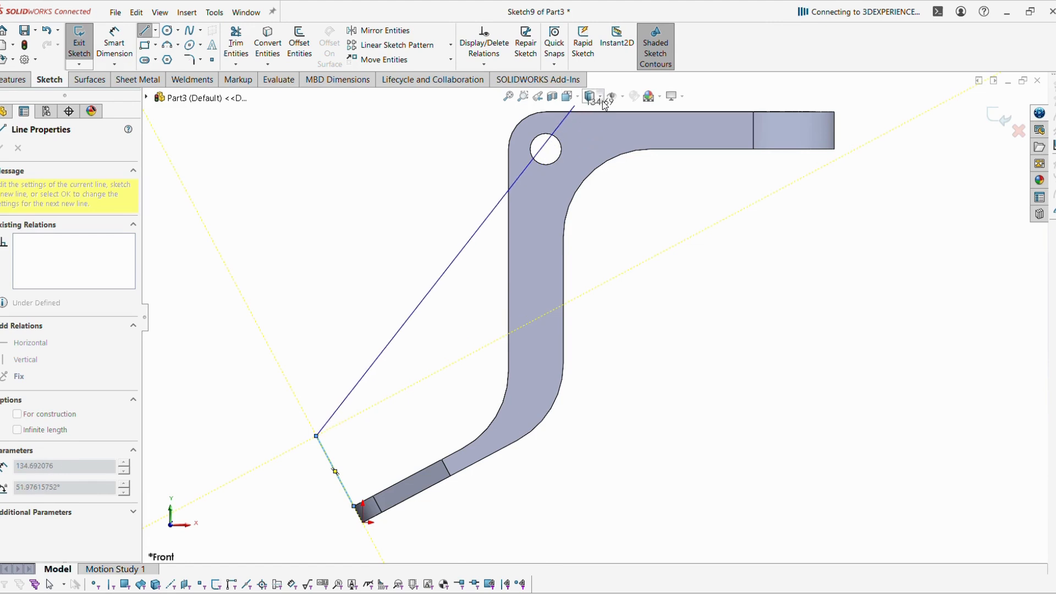
Step: Draw a second line from the first line's free end and attach its other endpoint to the upright's inner vertical edge
mouse_move(605, 104)
click(596, 171)
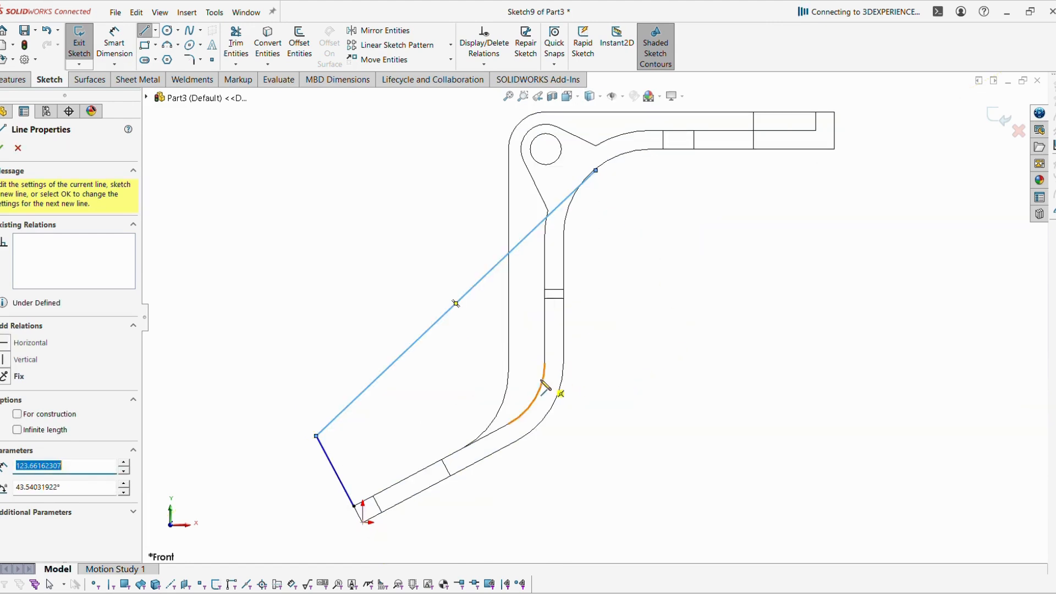
key(Escape)
drag(598, 173, 545, 354)
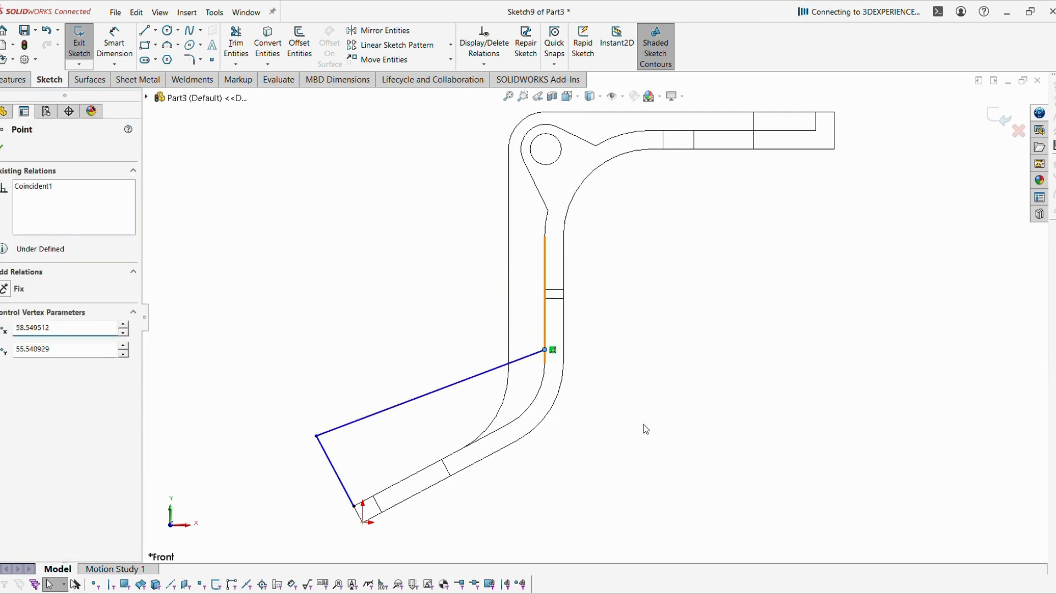
key(Escape)
Step: Make the first sketch line collinear with the lower tab's end edge
click(339, 483)
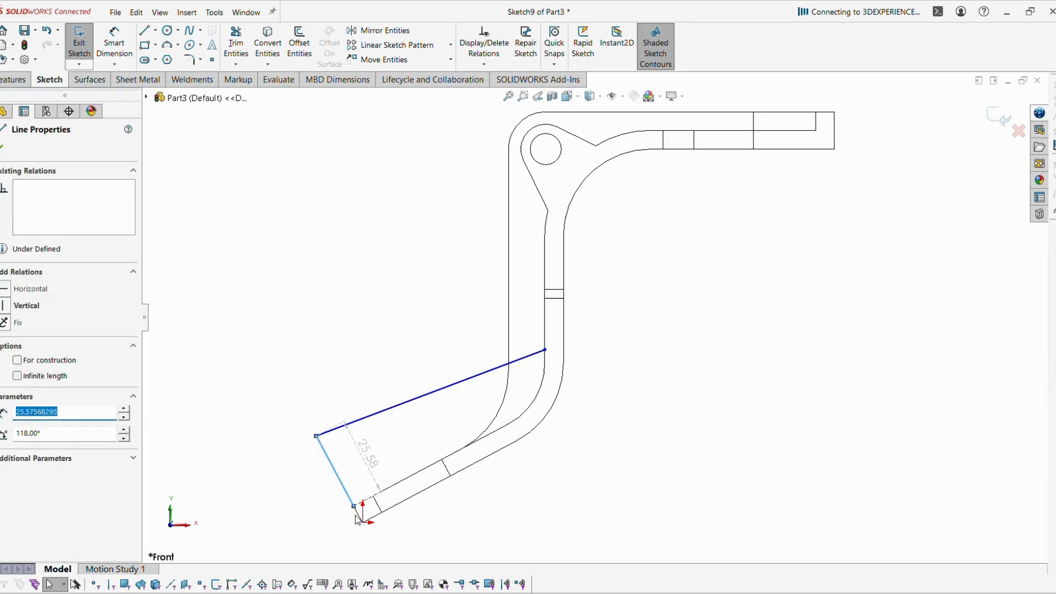
ctrl+click(361, 515)
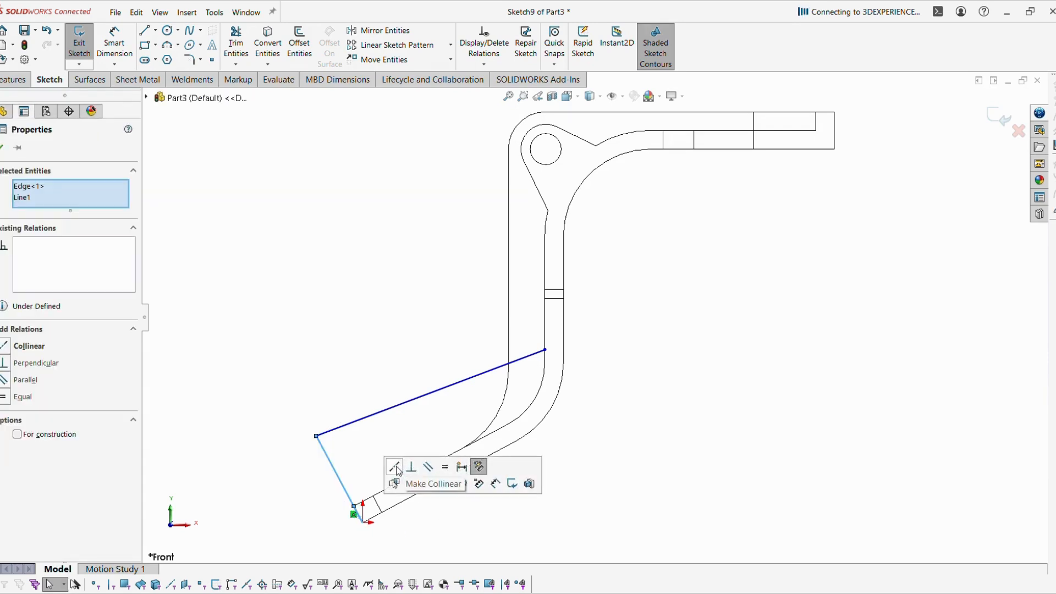
click(394, 467)
click(651, 487)
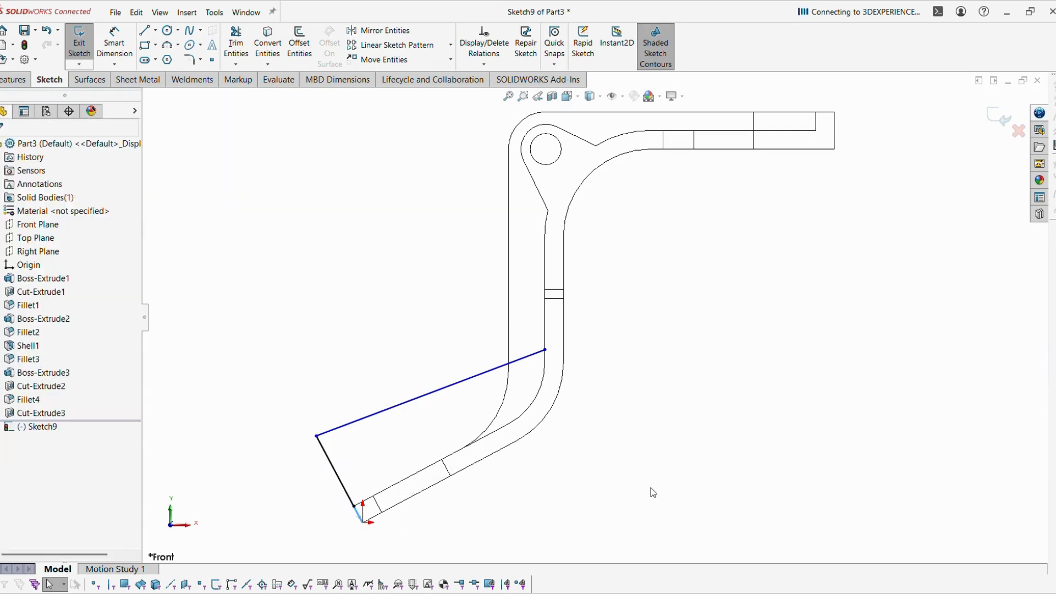
Step: Round the corner between the two sketch lines with a 12 mm sketch fillet
click(132, 52)
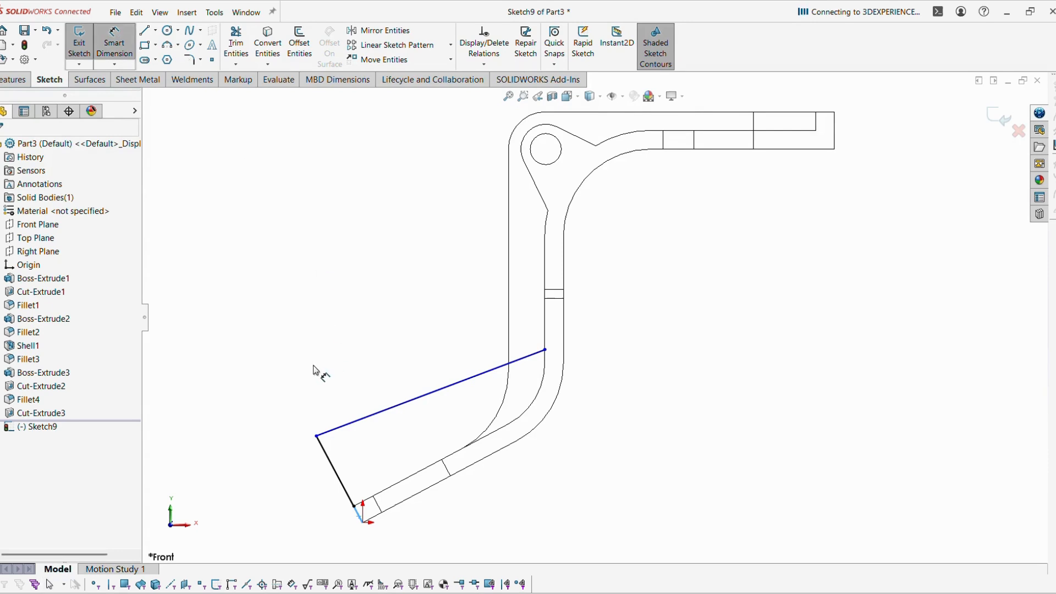
click(188, 59)
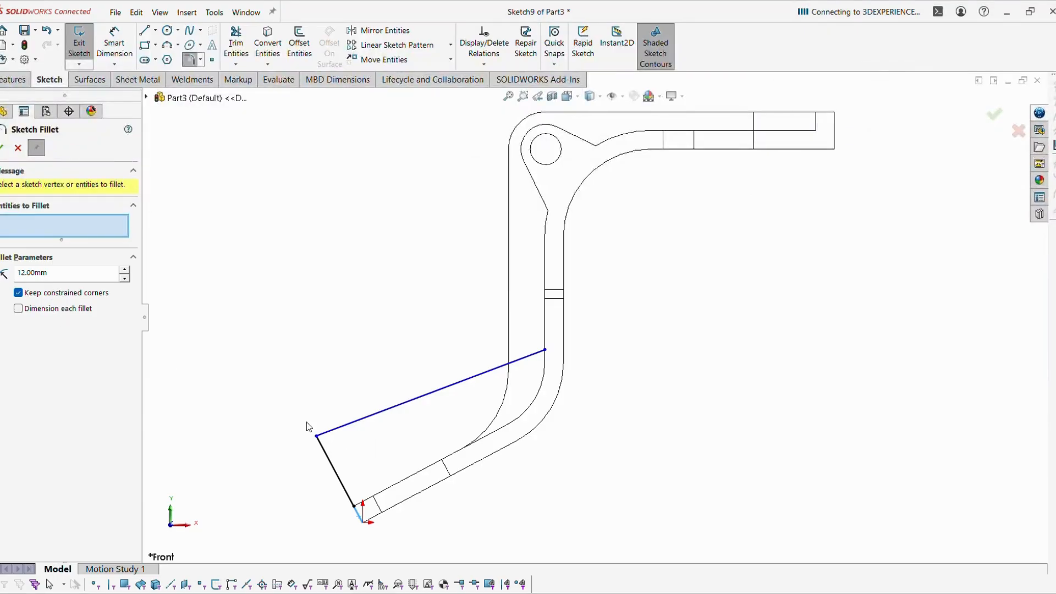
click(317, 437)
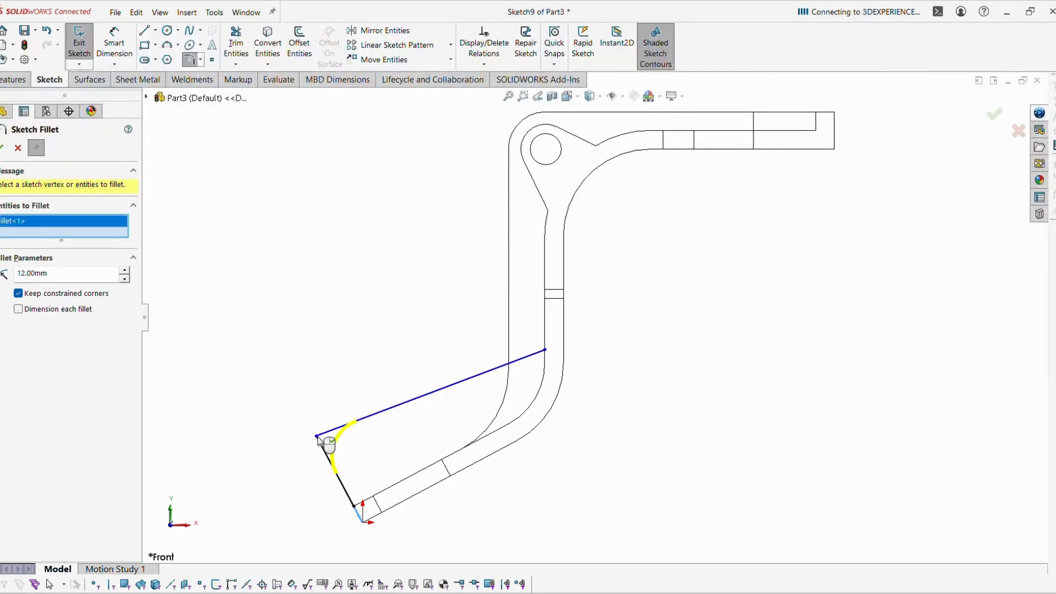
click(3, 147)
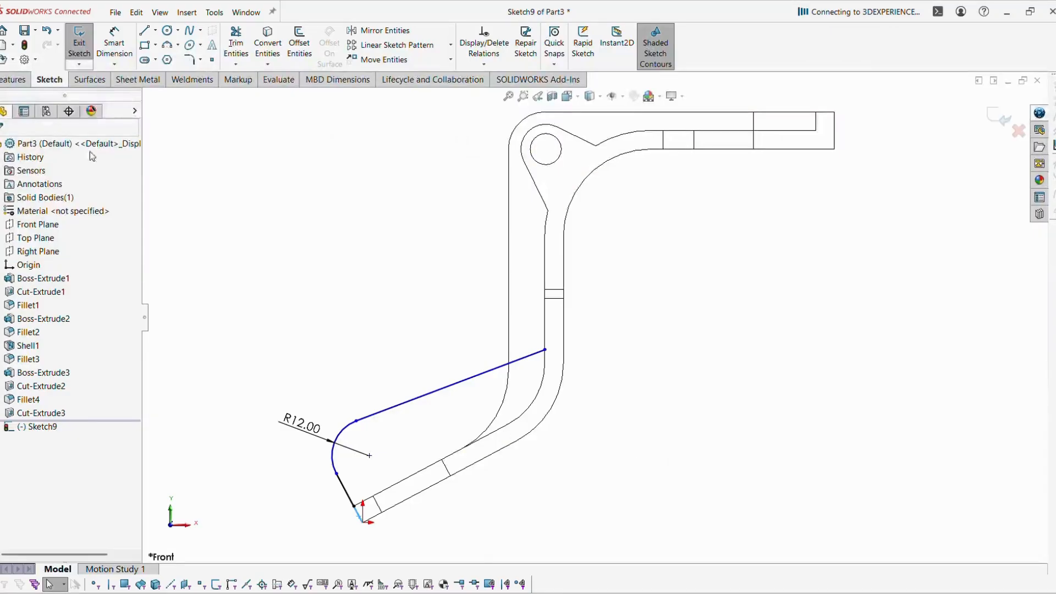
Step: Dimension the short straight line between the tab corner and the fillet arc as 12 mm
click(114, 44)
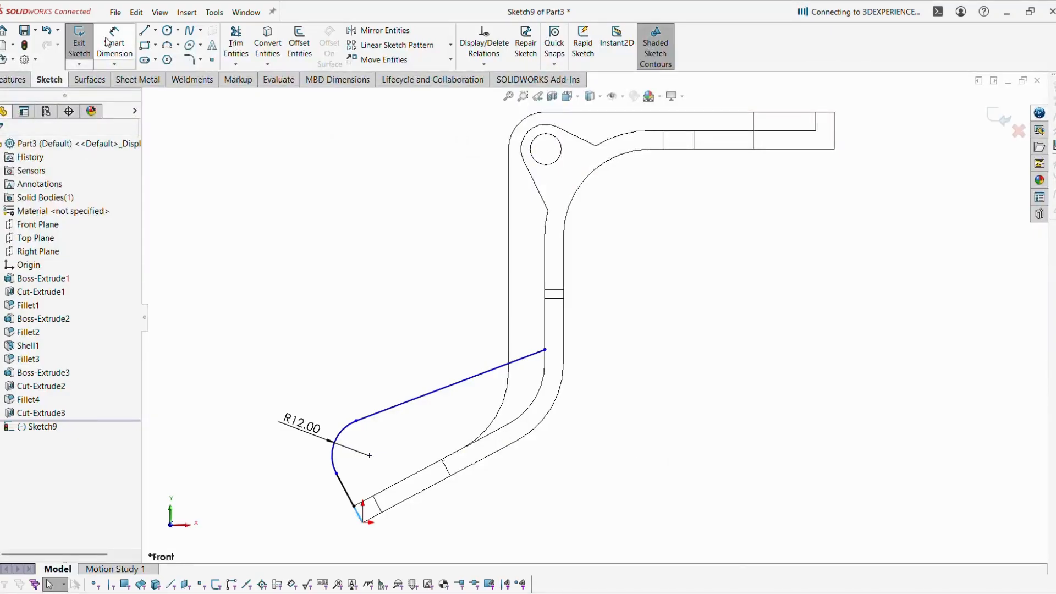
click(348, 498)
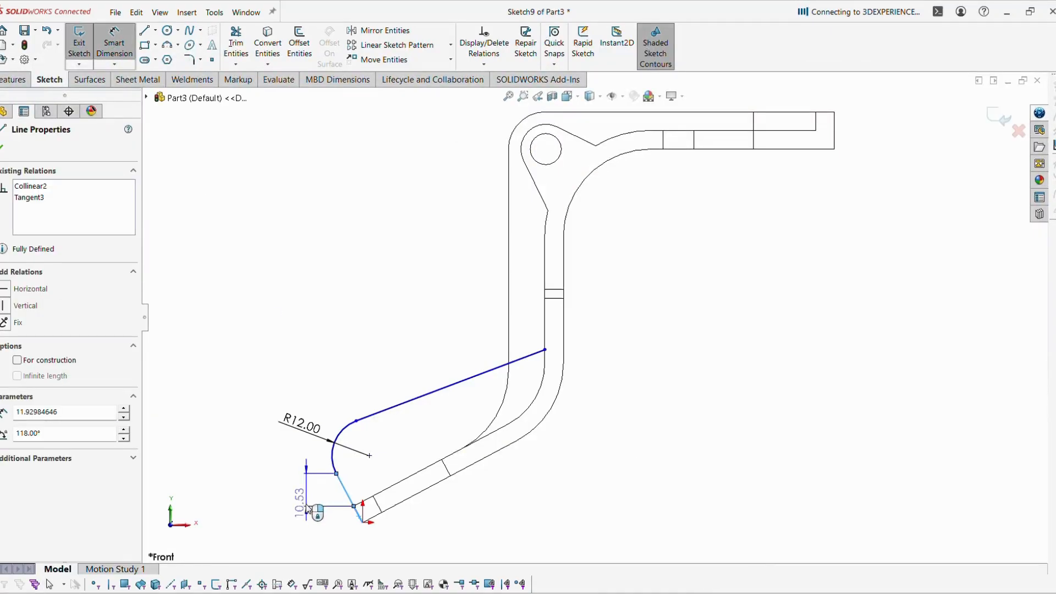
click(306, 533)
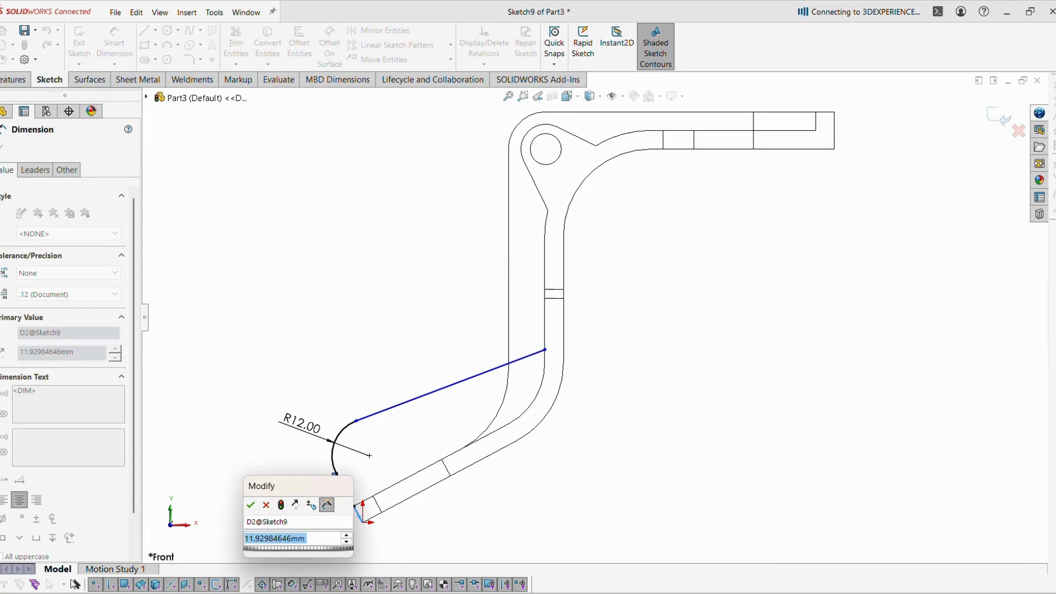
text(12)
key(Return)
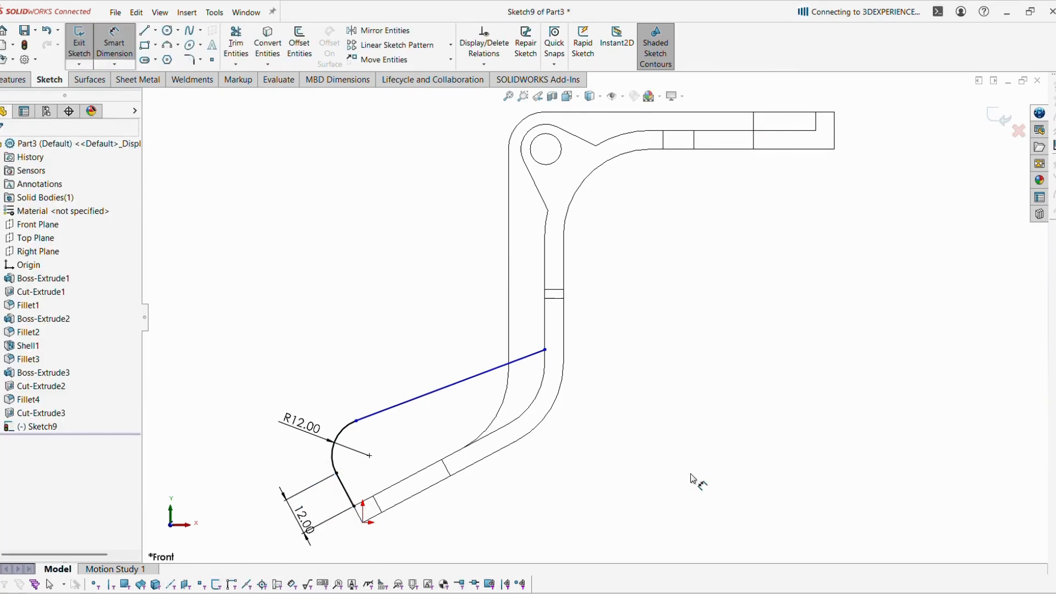
Step: Check the reference drawing and set the angle between the long sloped line and the lower tab's upper edge to 9°
key(alt+Tab)
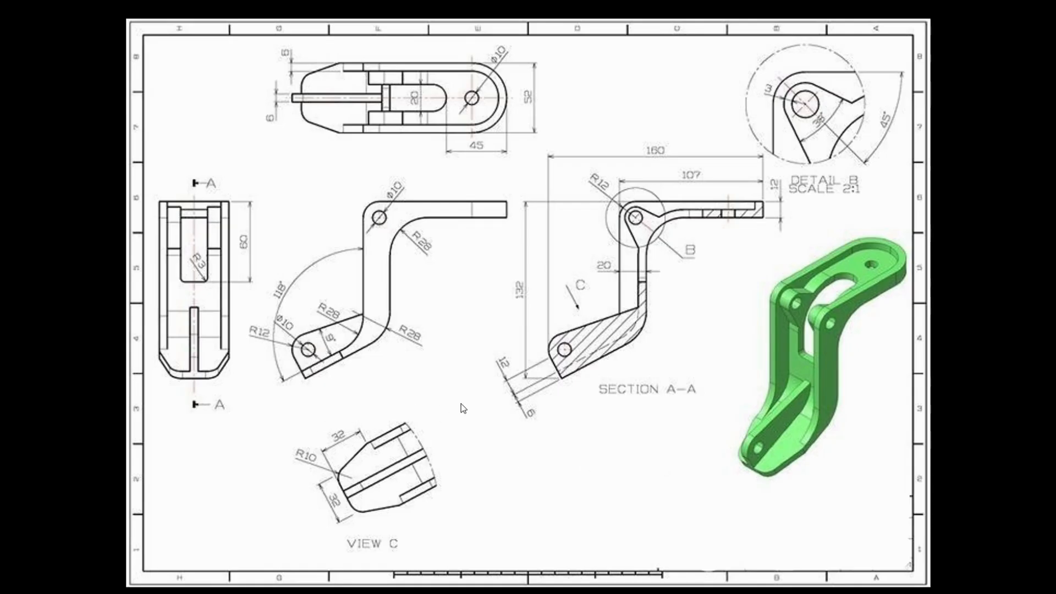
key(alt+Tab)
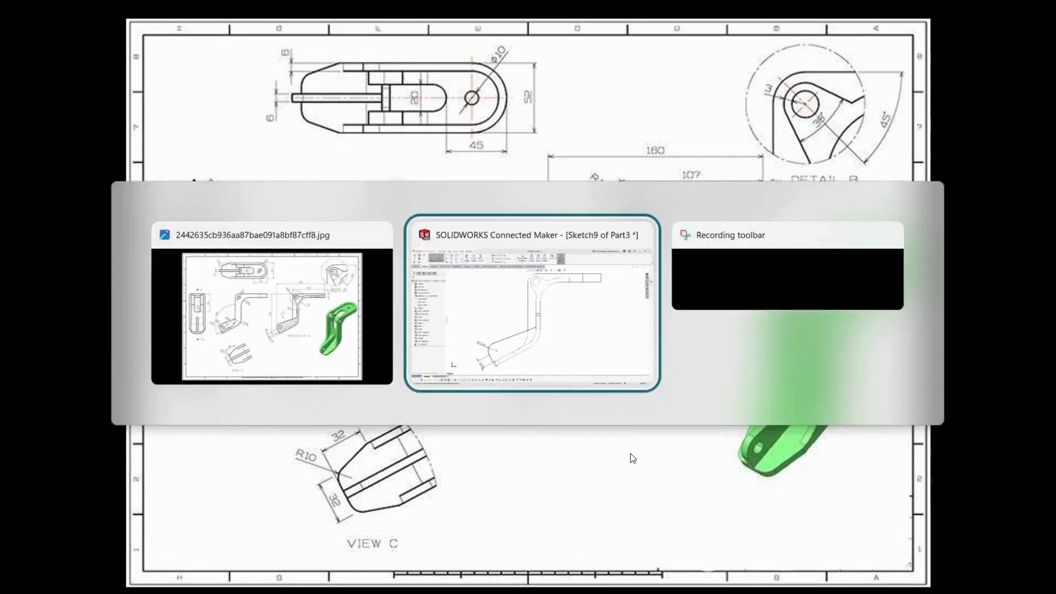
click(428, 473)
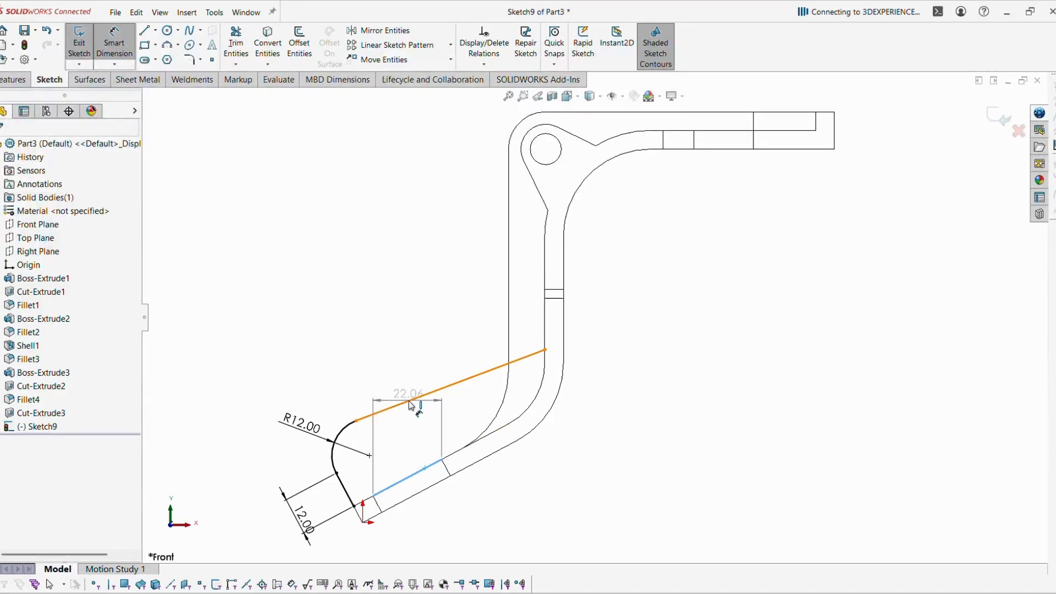
click(410, 400)
click(417, 452)
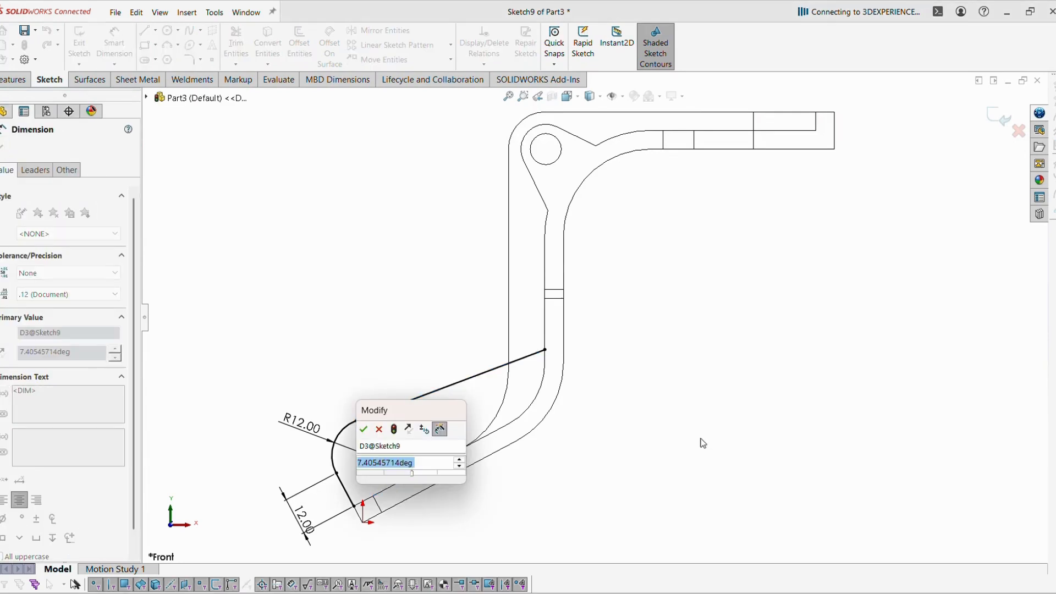
text(9)
key(Return)
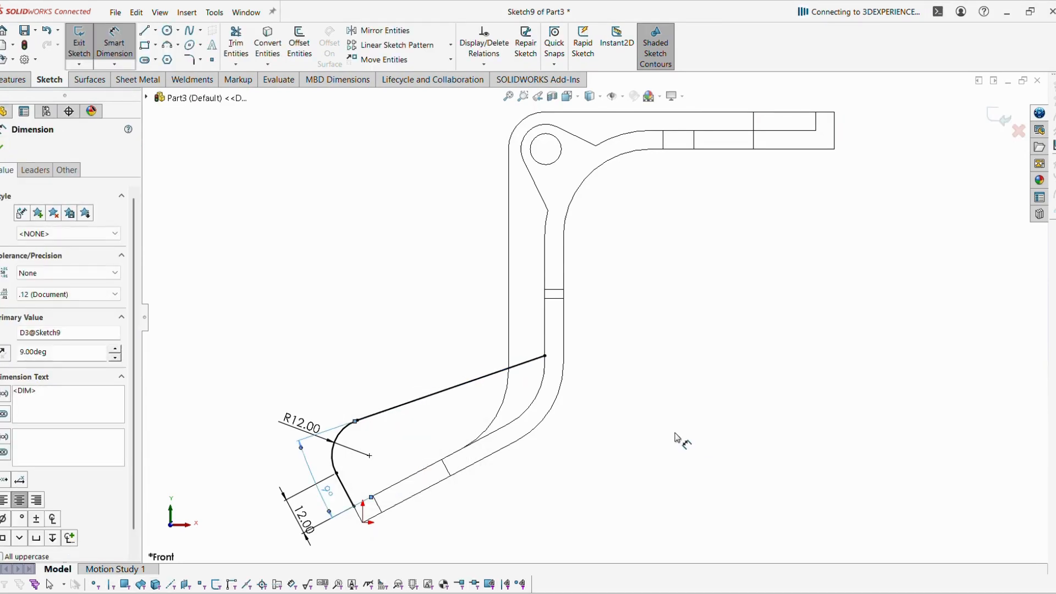
key(Escape)
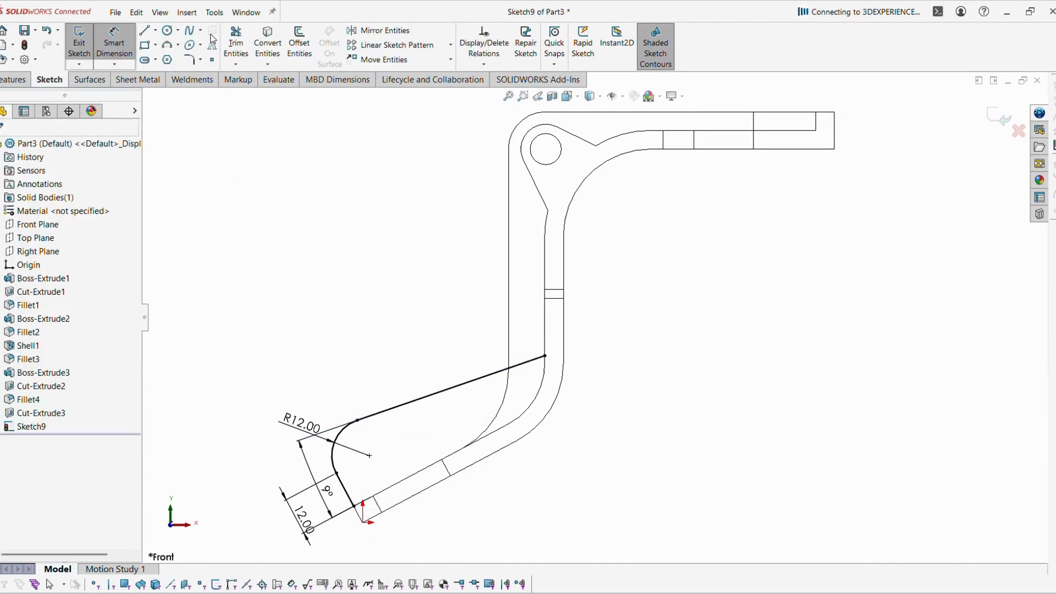
Step: Sketch a circle about 11.4 mm in diameter centred on the R12 arc's centre point
click(168, 31)
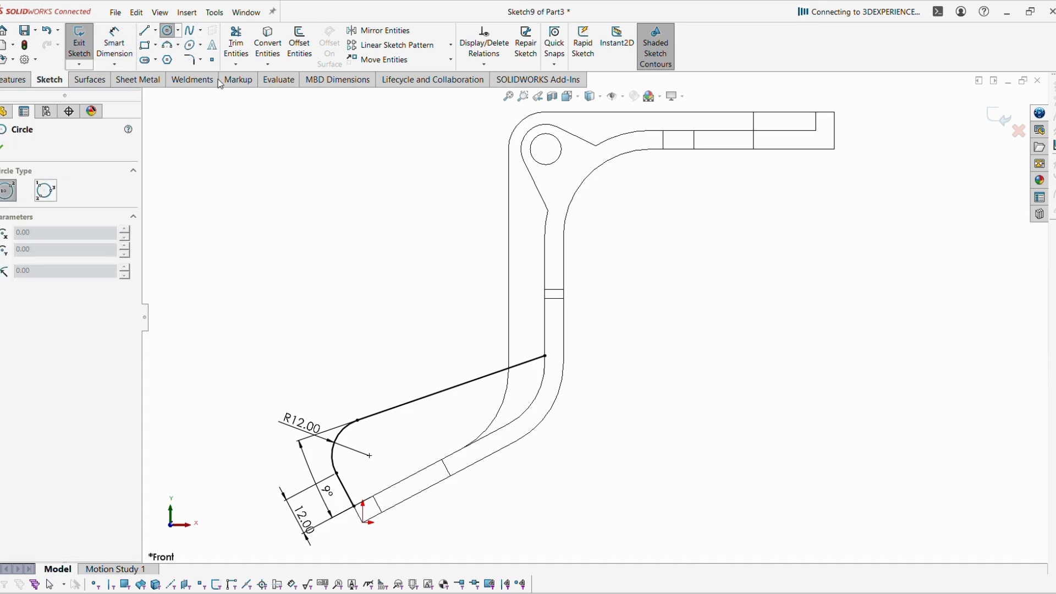
click(369, 455)
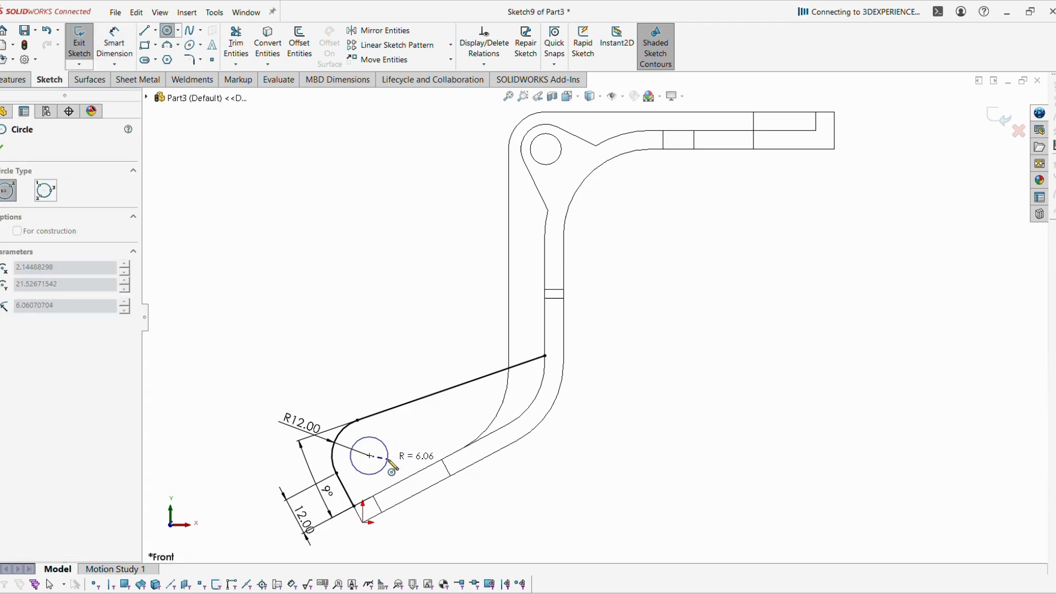
click(385, 463)
key(Escape)
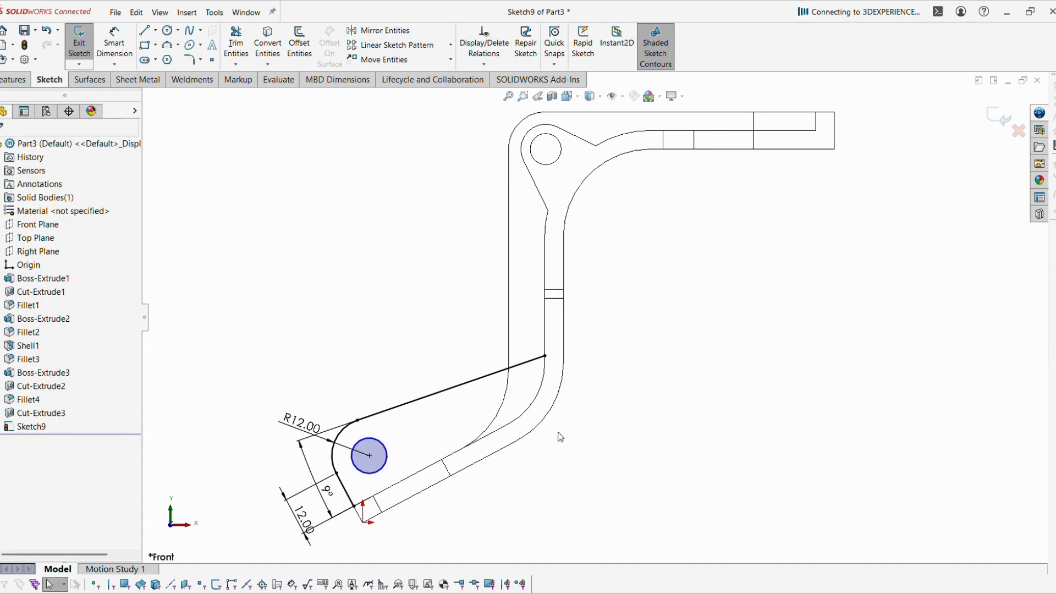
Step: Check the hole size in the reference drawing and set the circle's diameter to 10 mm
click(114, 44)
click(377, 446)
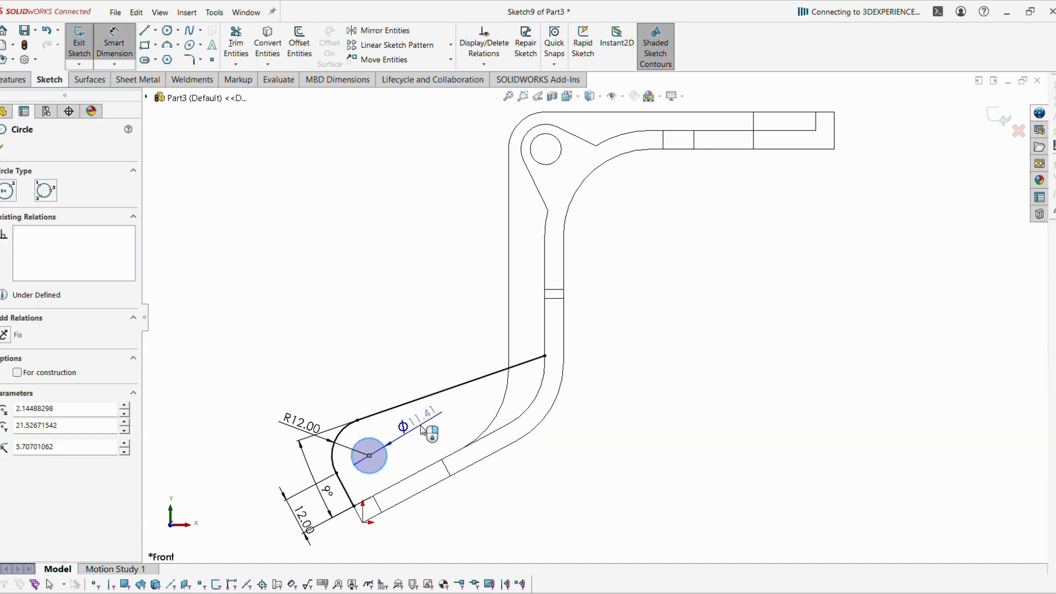
click(429, 434)
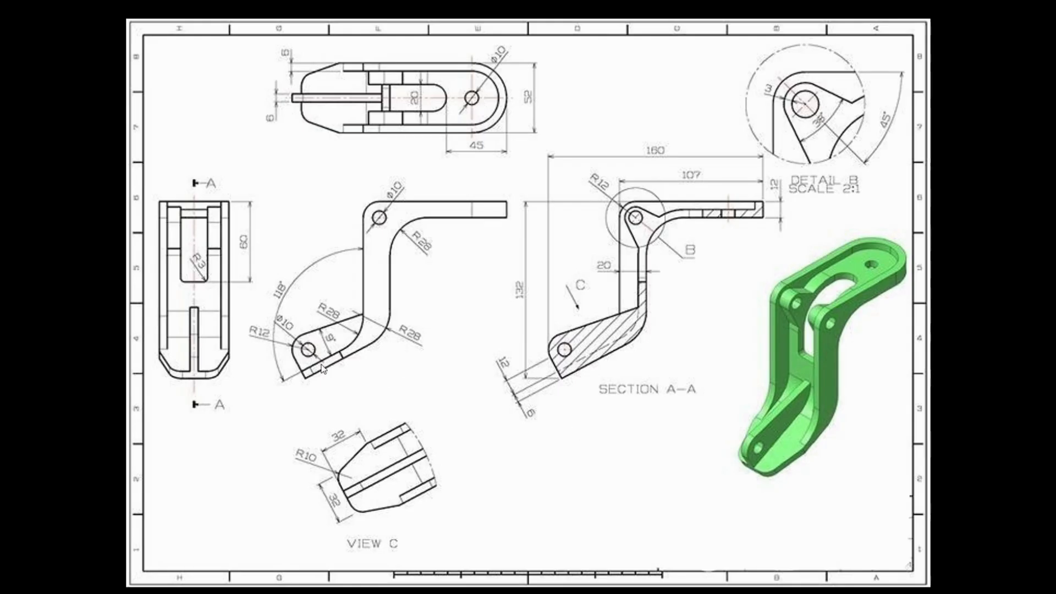
key(alt+Tab)
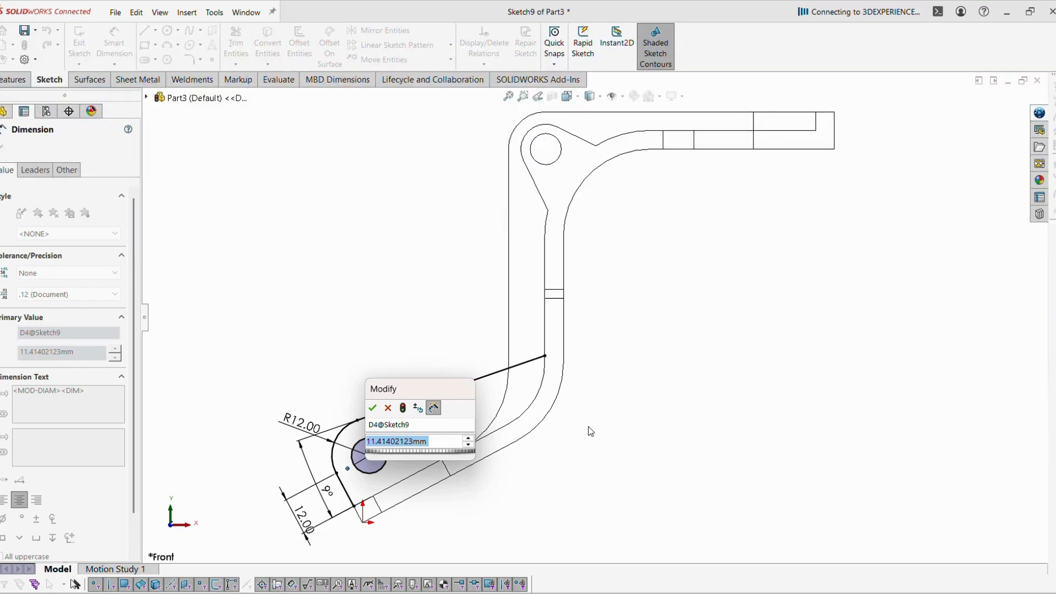
text(10)
key(Return)
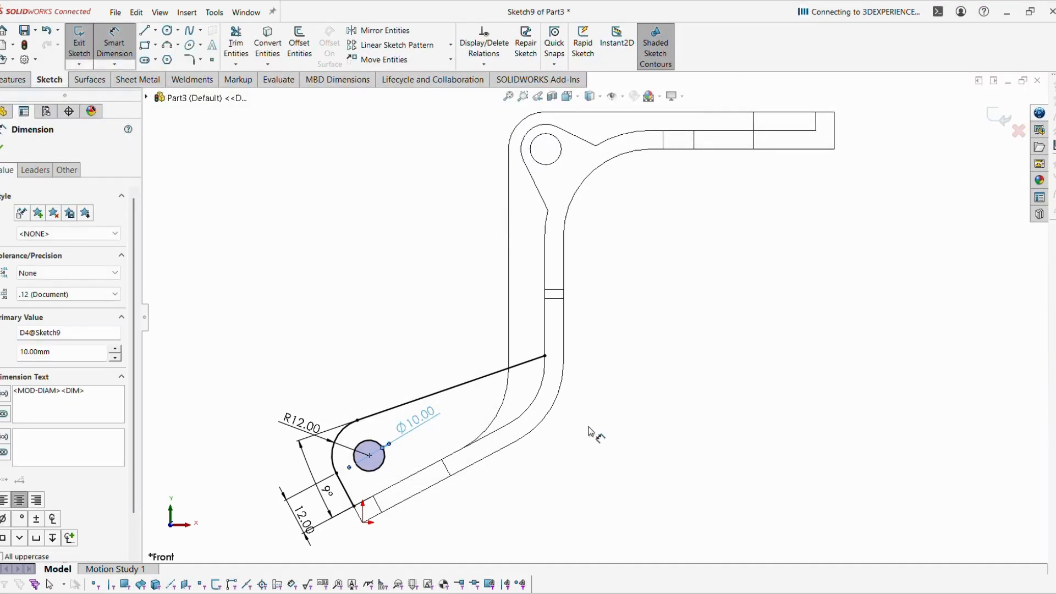
key(Escape)
Step: Convert the lower tab's upper edges and the tangent inner bend and upright edges into sketch entities
click(428, 468)
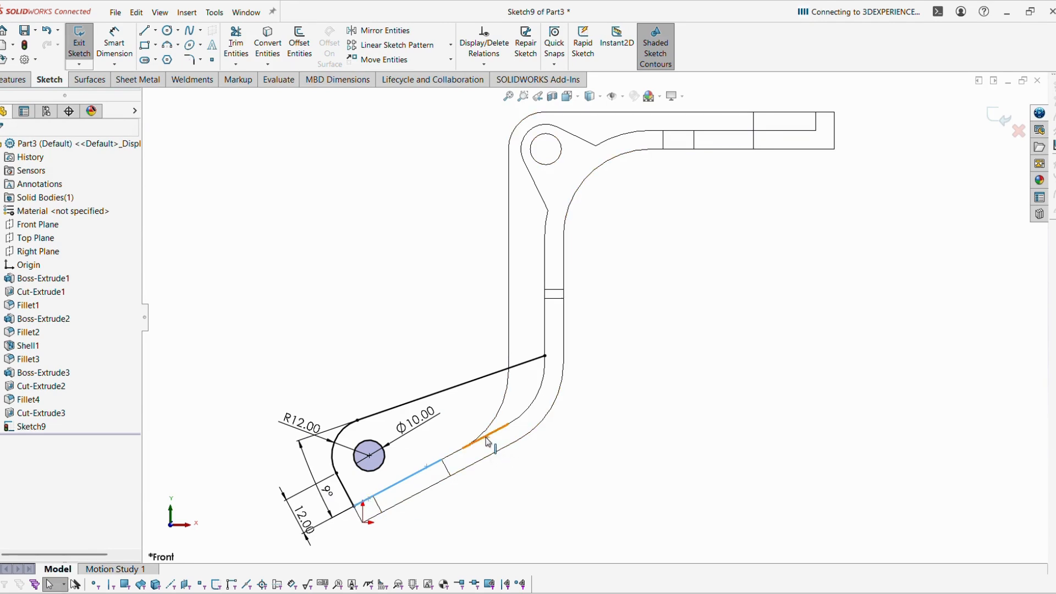
right_click(543, 397)
click(607, 397)
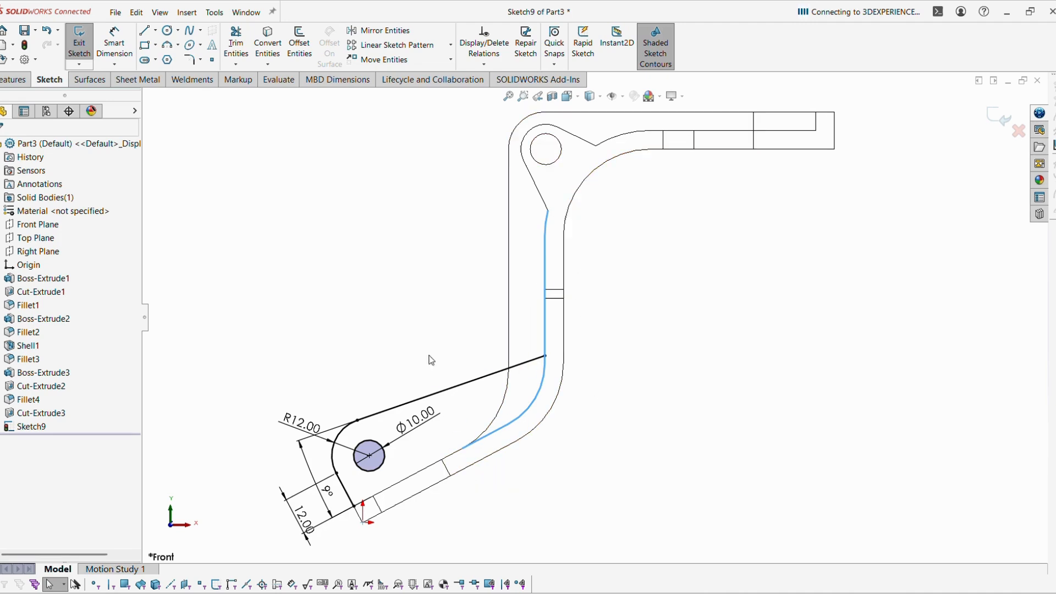
click(278, 50)
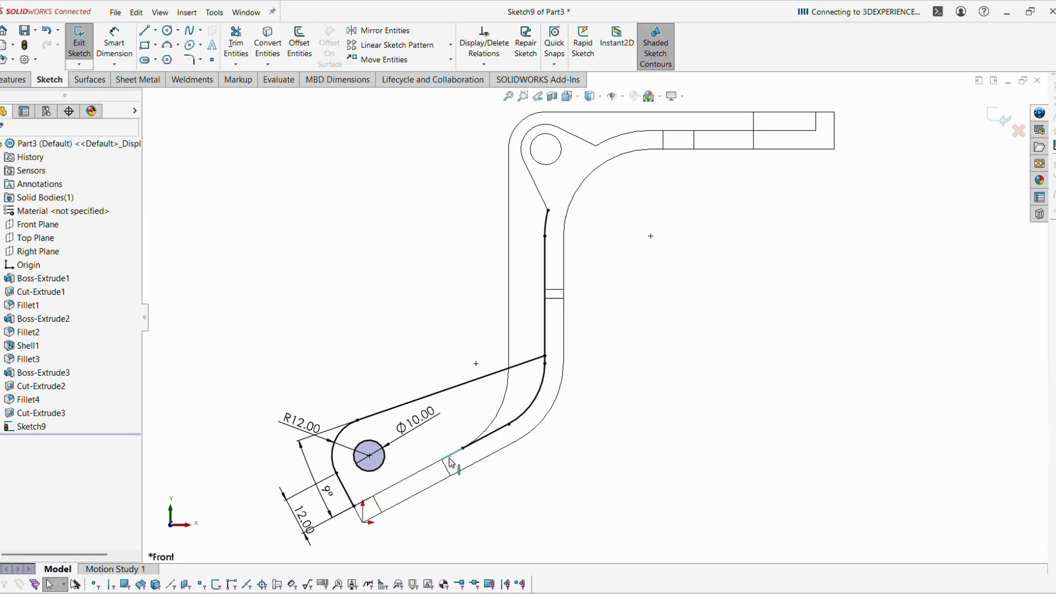
scroll(430, 473, down, 4)
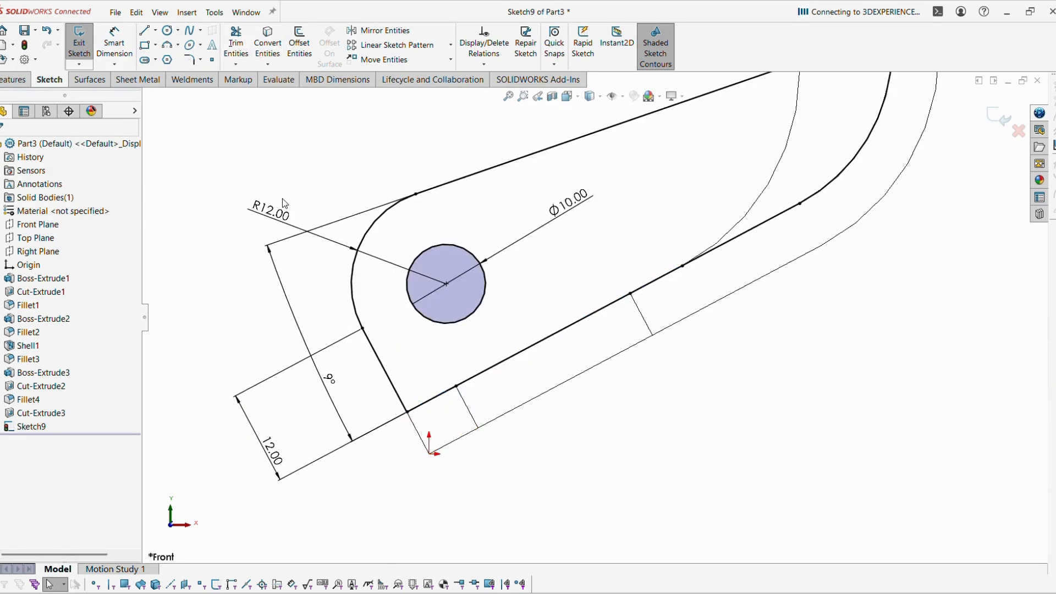
Step: Trim the converted upright segments above the sloped line to close the rib profile, and exit the sketch
scroll(300, 381, up, 4)
scroll(605, 297, up, 4)
click(236, 43)
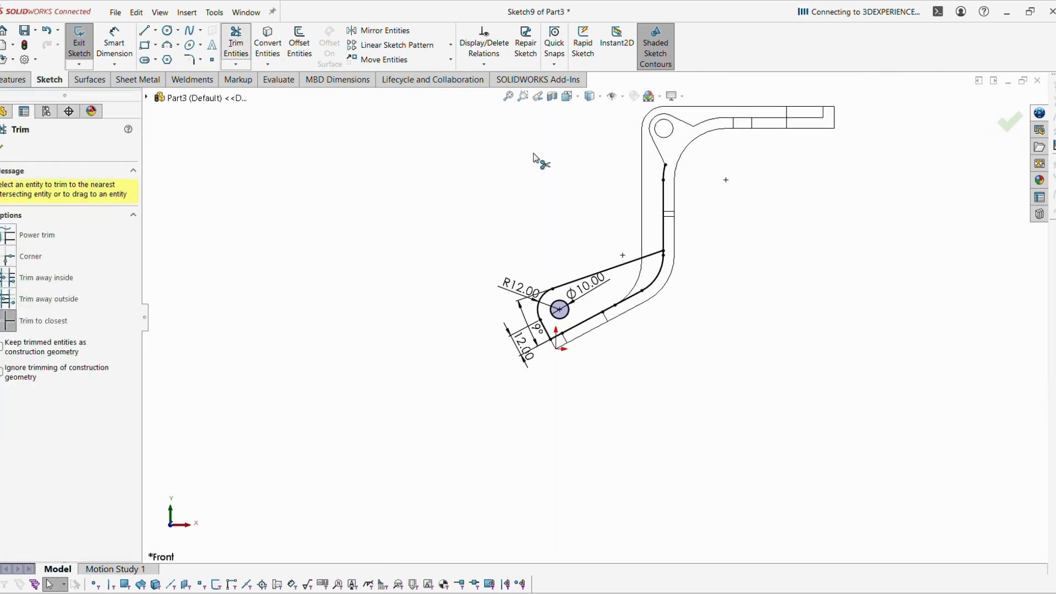
click(668, 177)
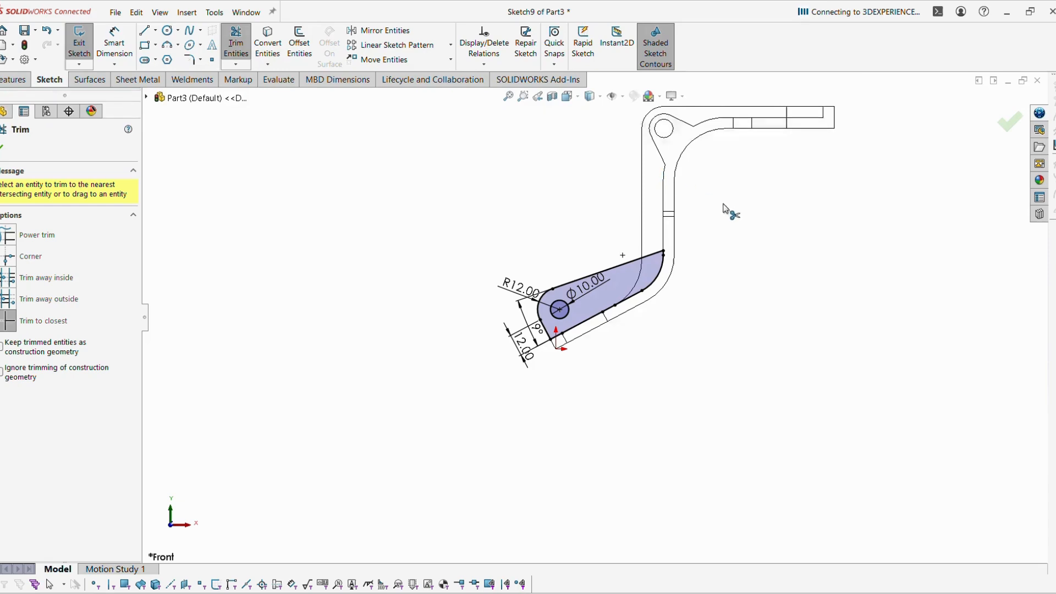
scroll(731, 212, down, 2)
key(Escape)
key(ctrl+b)
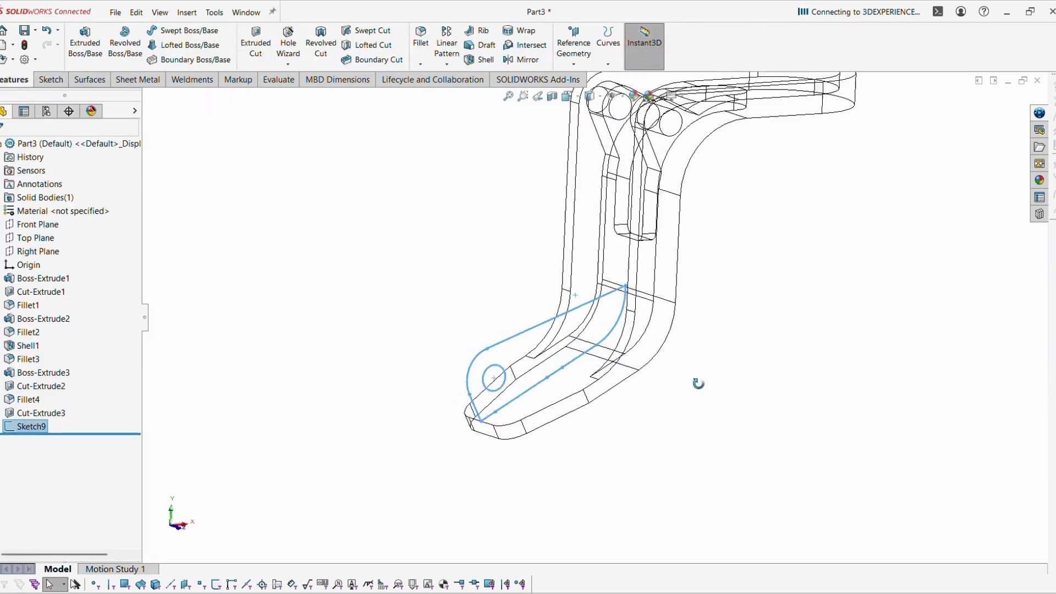
Step: Extrude the rib profile Mid Plane with a 6 mm thickness, merged with the bracket
click(85, 37)
click(53, 223)
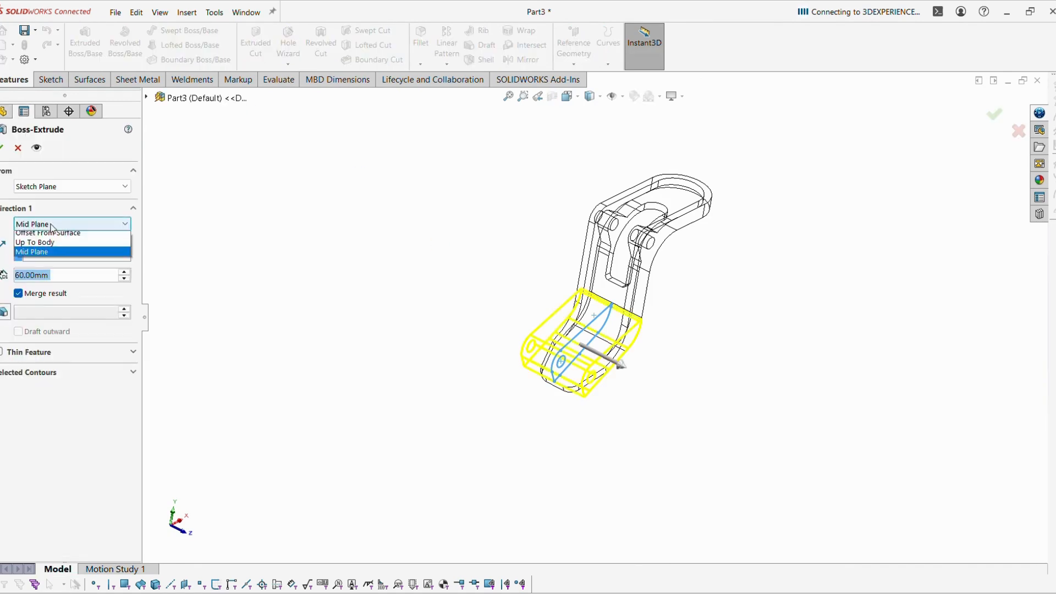
key(Escape)
double_click(55, 276)
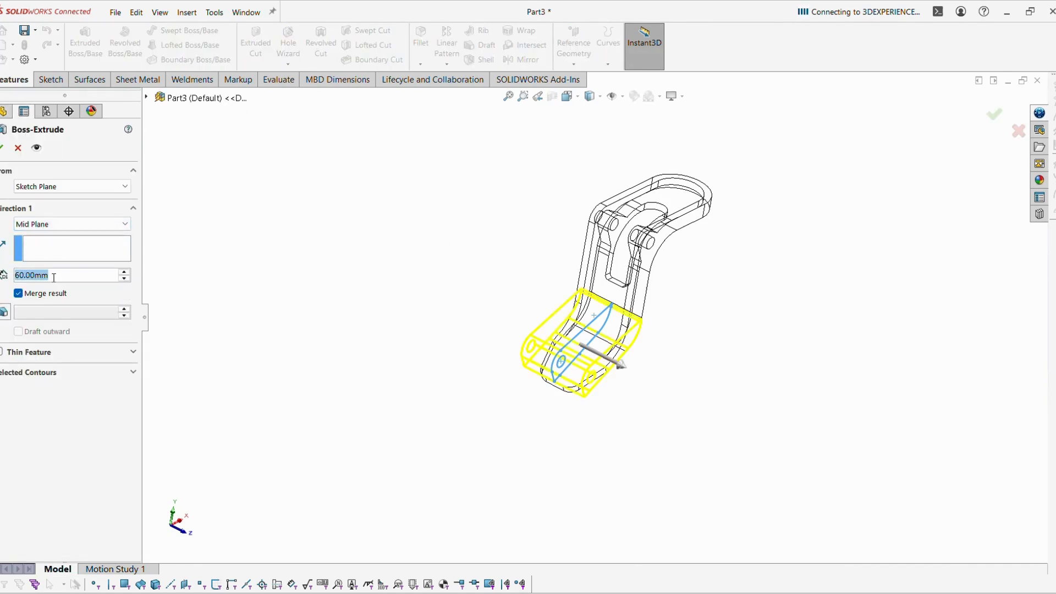
text(6)
key(Return)
click(2, 149)
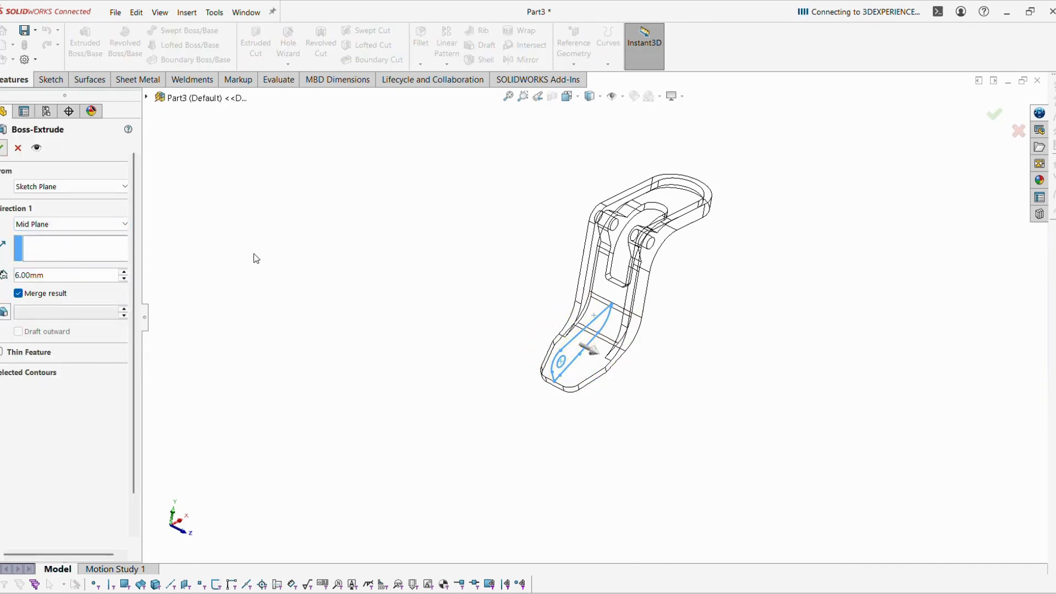
Step: Change the model's display style from wireframe to shaded with edges
scroll(671, 162, down, 2)
click(600, 96)
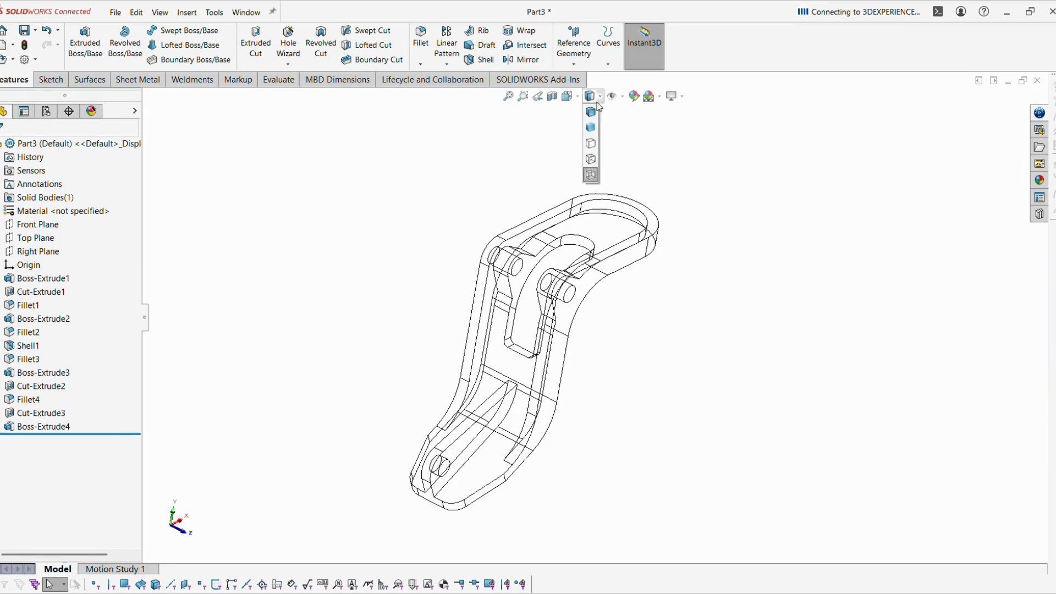
click(591, 110)
Step: Sketch a circle about 11.6 mm in diameter on the upper arm's recessed face, near the centre of its rounded end
mouse_move(694, 274)
middle_down()
mouse_move(682, 356)
mouse_move(684, 286)
middle_up()
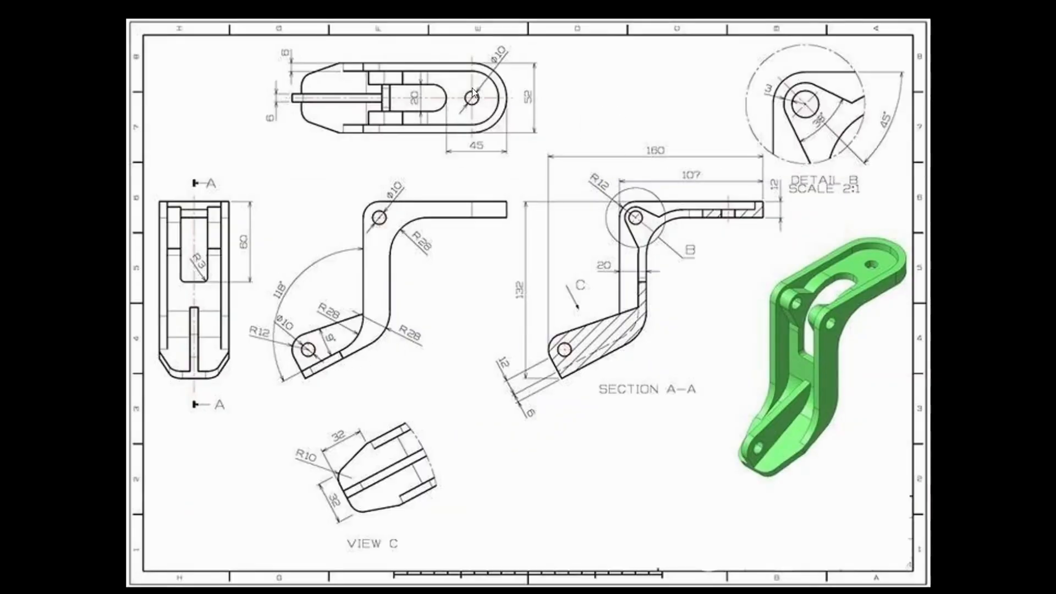
key(alt+Tab)
click(632, 215)
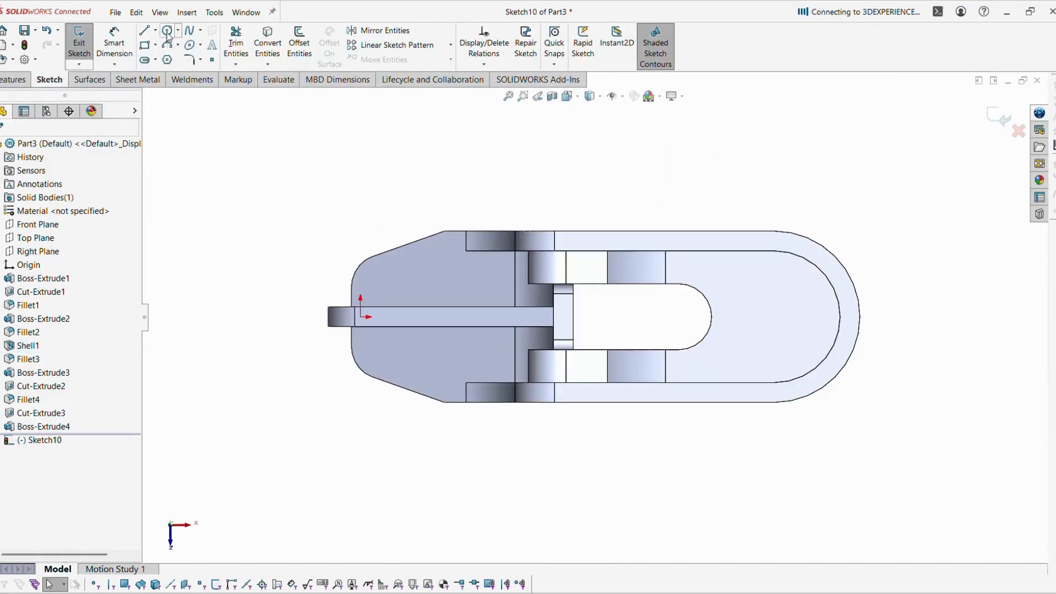
click(168, 31)
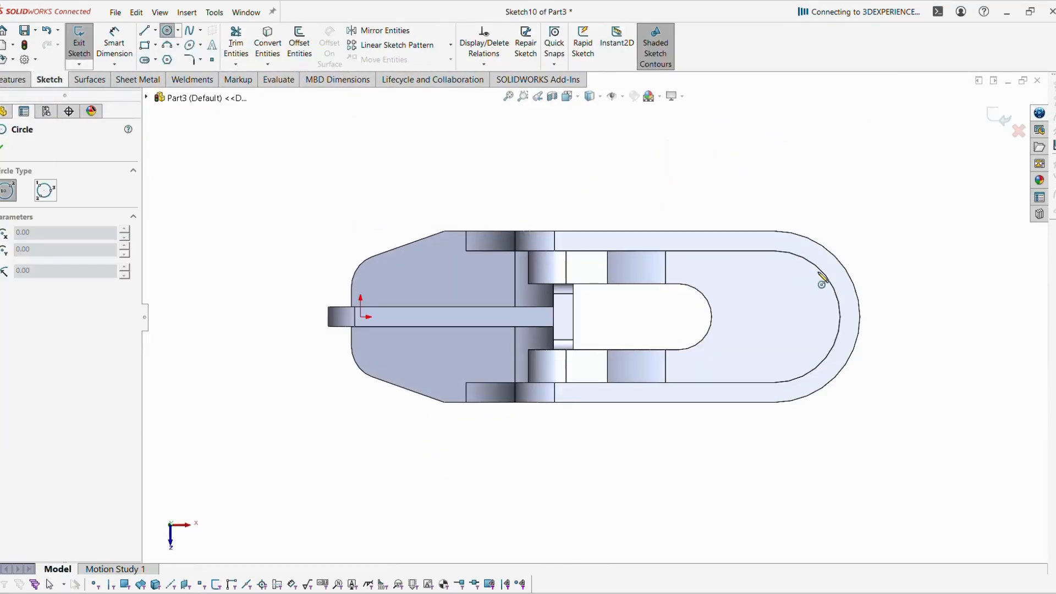
click(778, 316)
click(791, 328)
key(Escape)
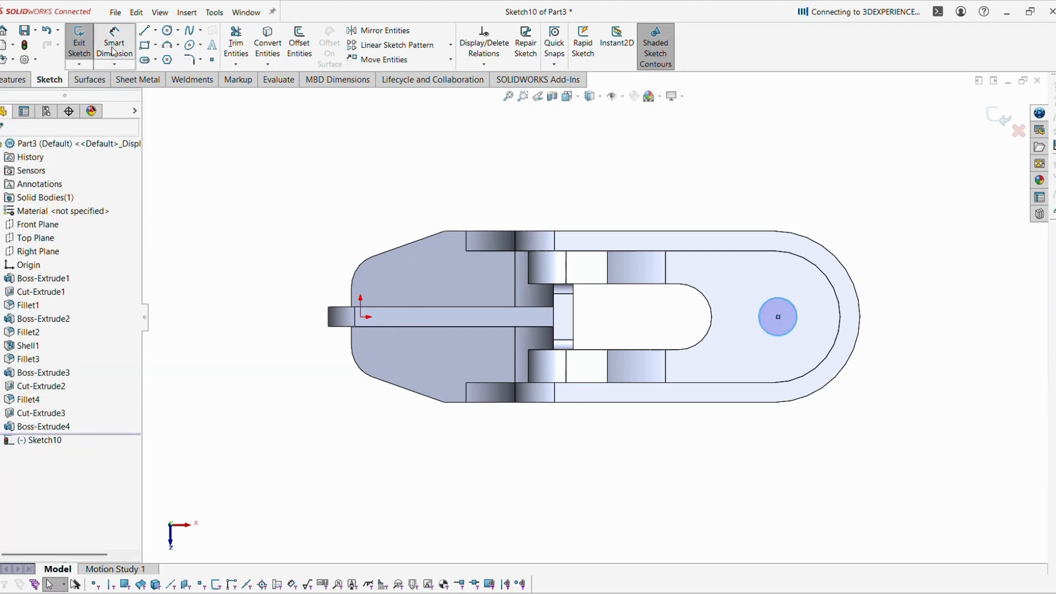
Step: Dimension the circle on the upper arm's recessed face with a diameter of 10 mm
click(112, 46)
click(796, 318)
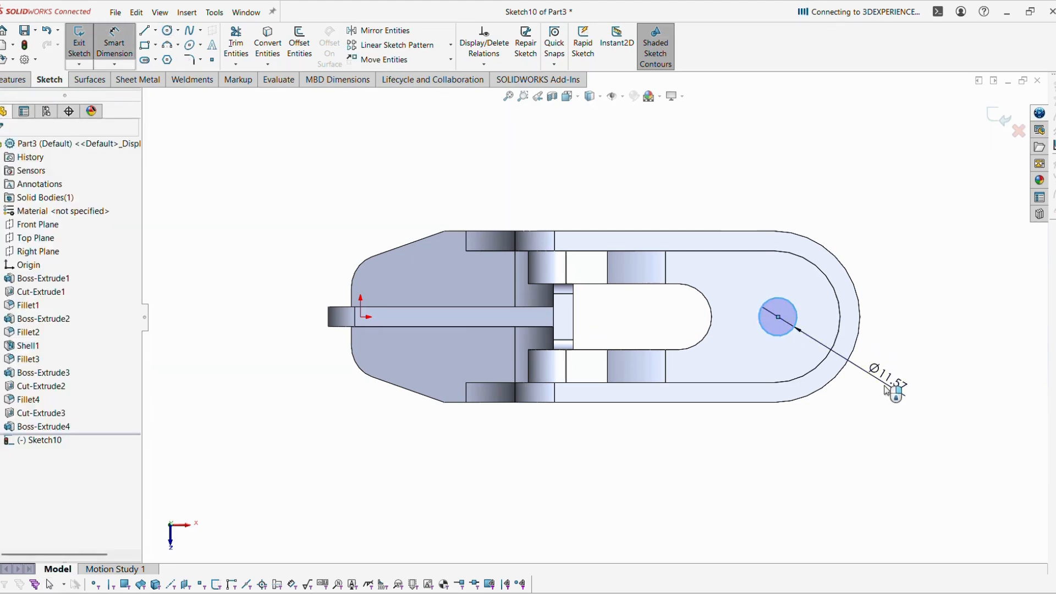
click(886, 385)
text(10)
key(Return)
key(Escape)
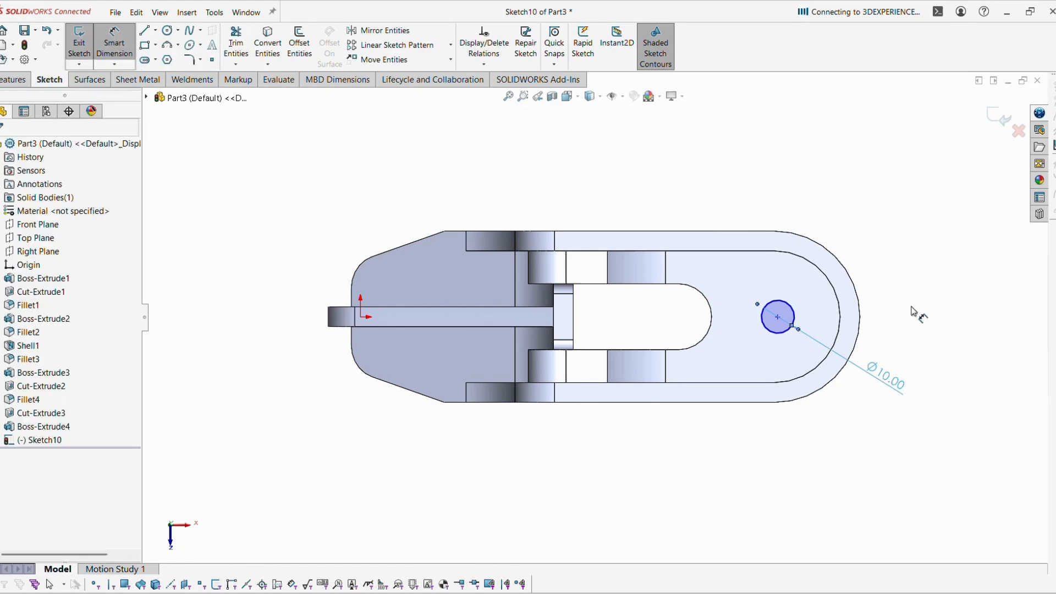
Step: Make the circle concentric with the inner rounded edge of the upper arm's recess, and exit the sketch
click(789, 308)
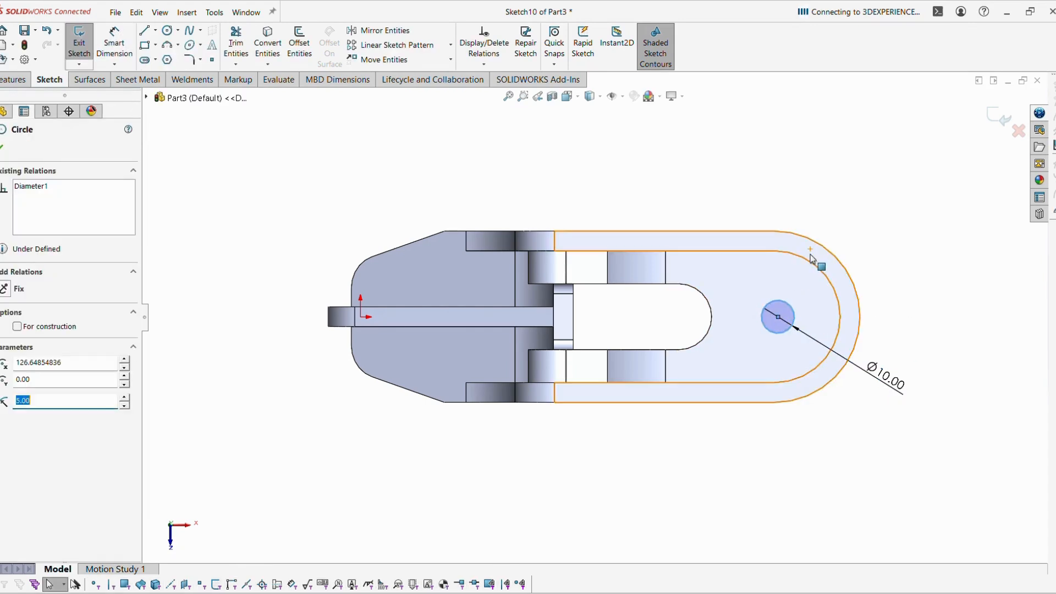
ctrl+click(809, 262)
click(856, 206)
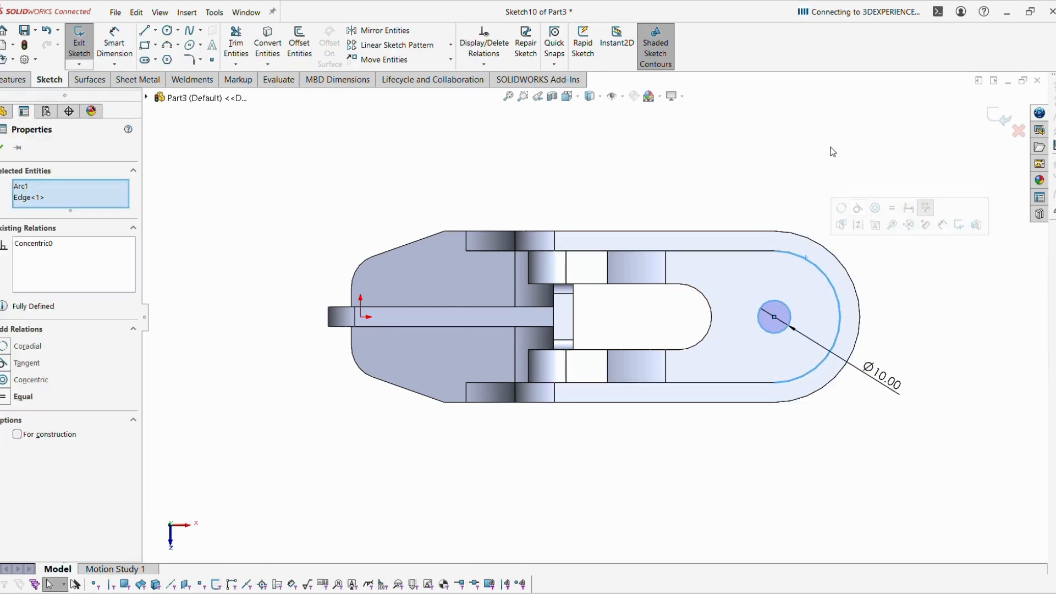
click(832, 149)
click(992, 115)
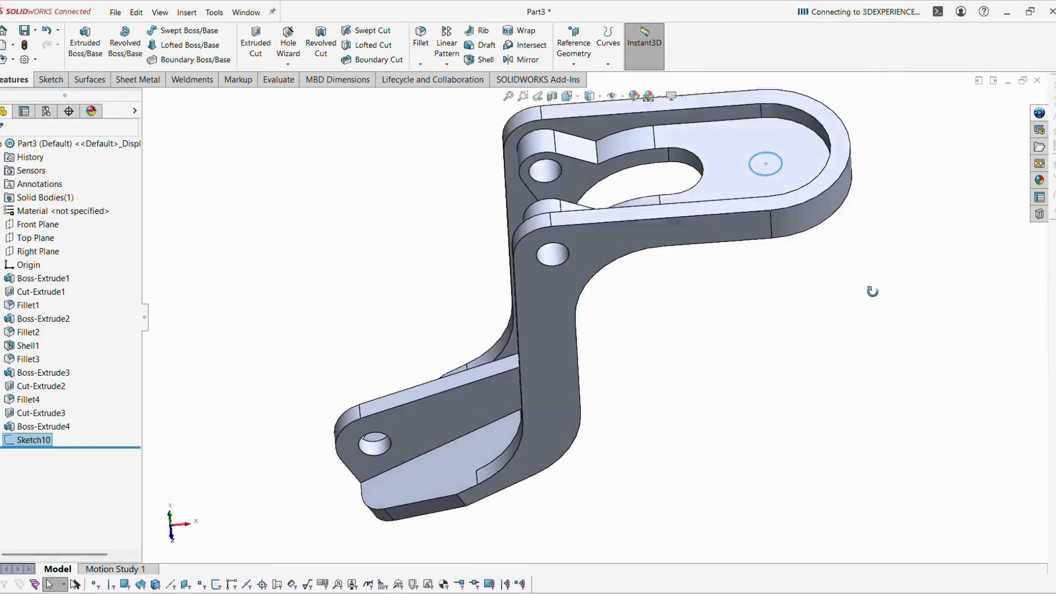
Step: Cut the circle through the upper arm's floor with a Blind extruded cut 6 mm deep
click(256, 44)
click(2, 148)
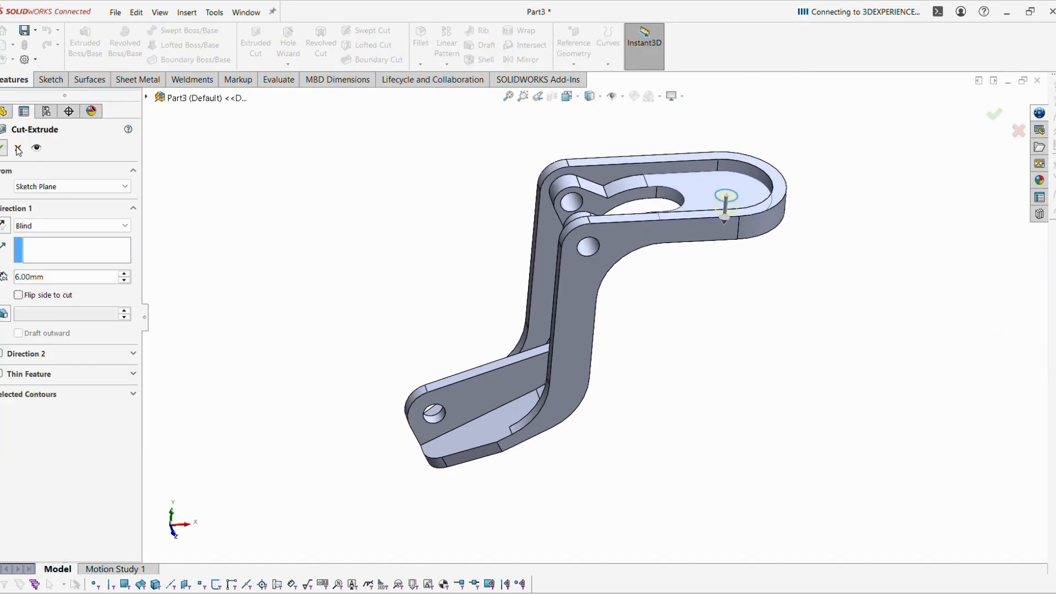
middle_drag(686, 271, 684, 340)
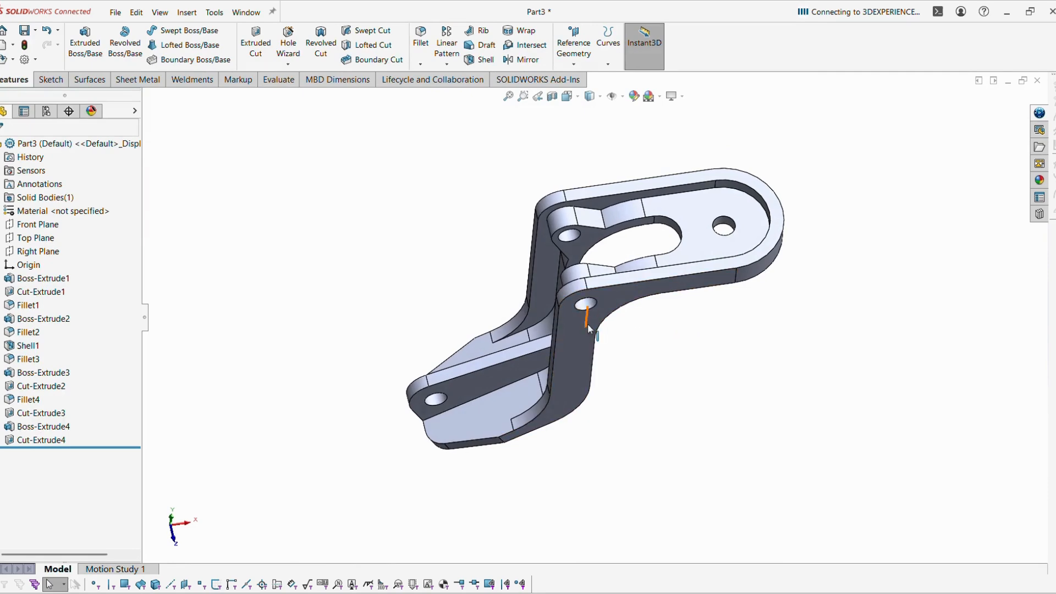